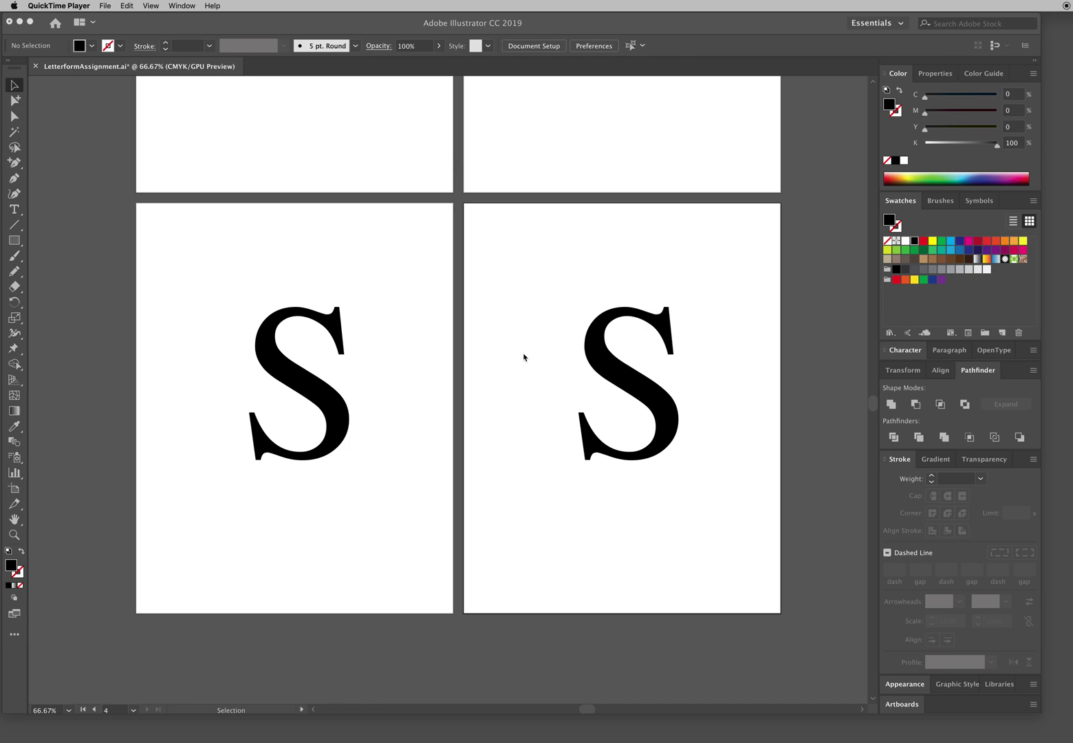
# Step: Select both lower S letters and convert them to outlines with Shift+Cmd+O
pyautogui.click(298, 386)
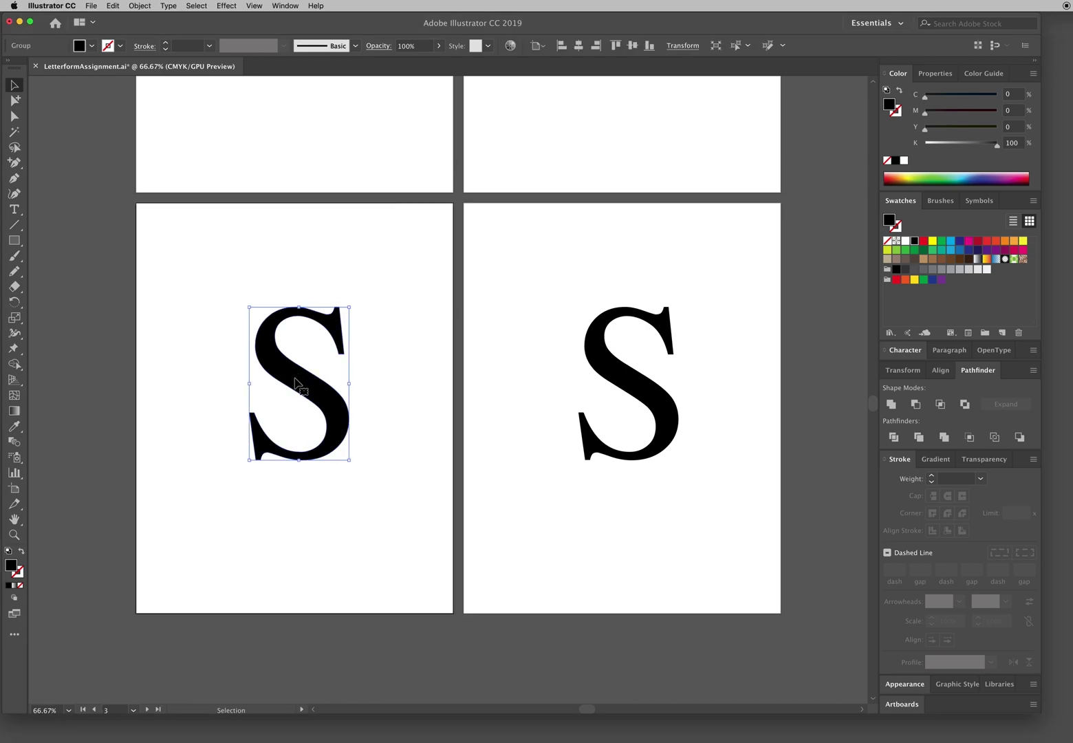
pyautogui.keyDown('shift'); pyautogui.click(662, 407); pyautogui.keyUp('shift')
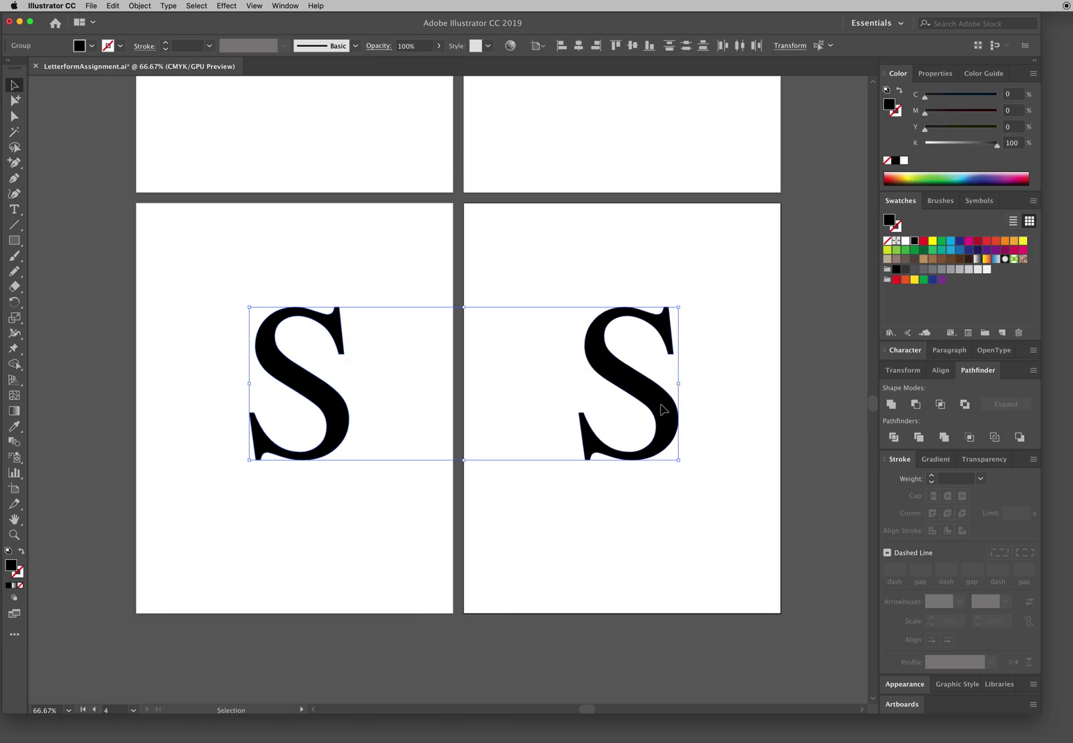
pyautogui.press('space')
pyautogui.moveTo(570, 174)
pyautogui.mouseDown()
pyautogui.moveTo(595, 423)
pyautogui.moveTo(551, 299)
pyautogui.mouseUp()
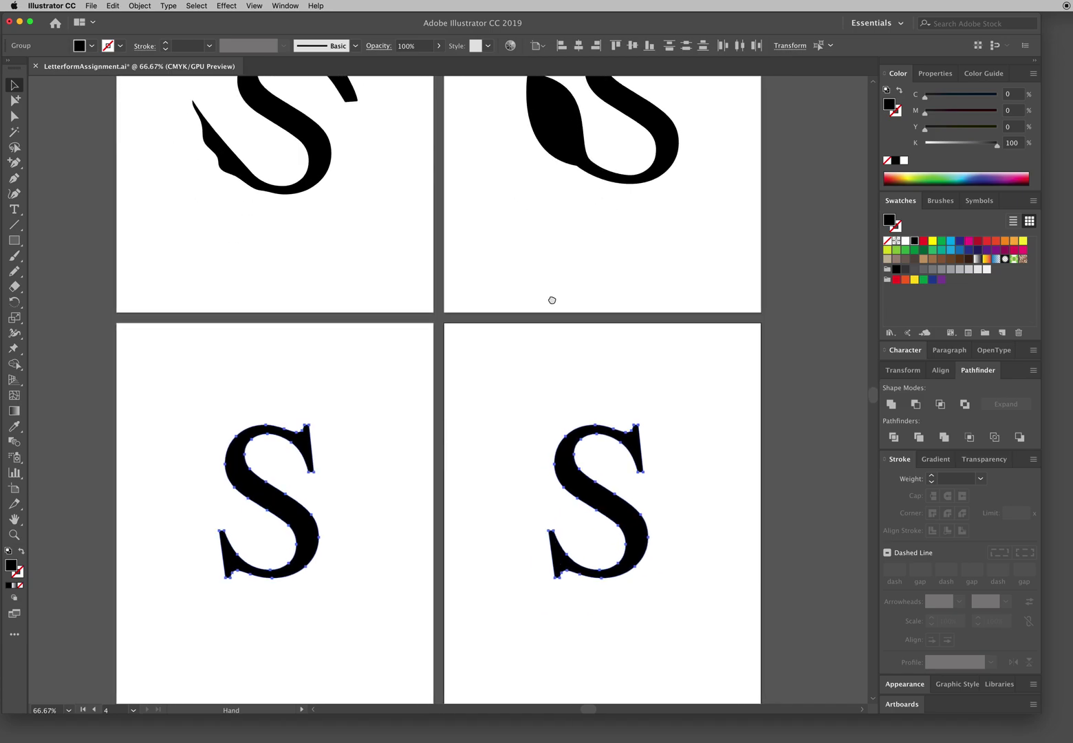
pyautogui.press('space')
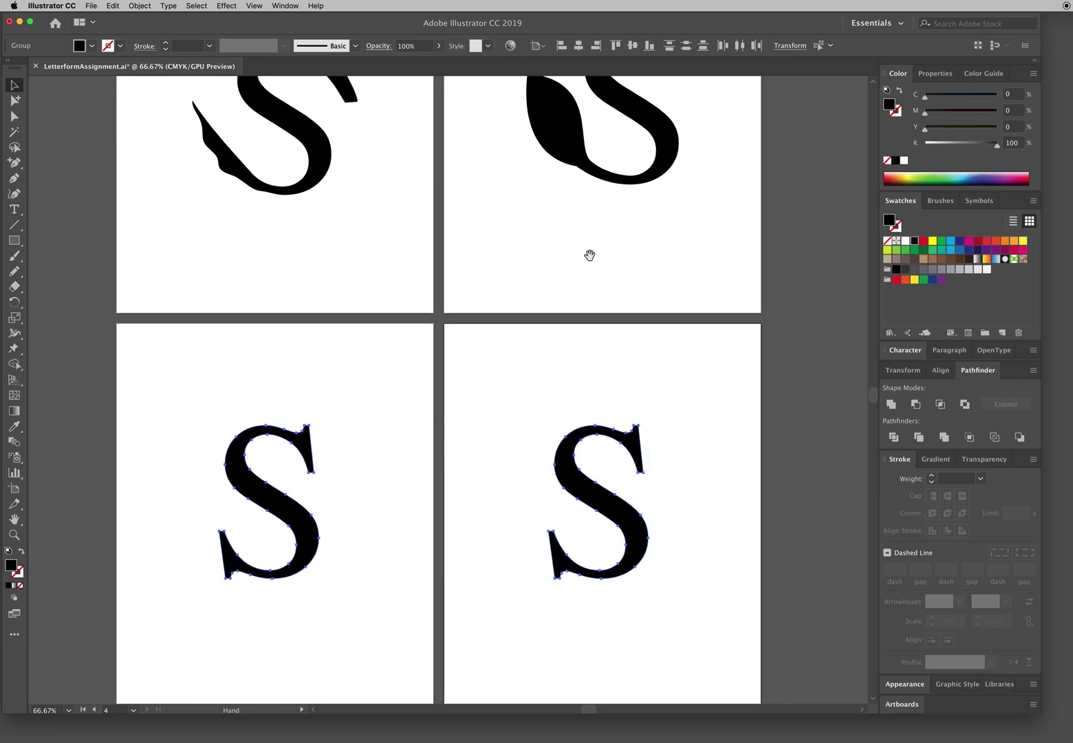
pyautogui.moveTo(539, 295); pyautogui.dragTo(448, 433)
pyautogui.scroll(-5, 587, 352)
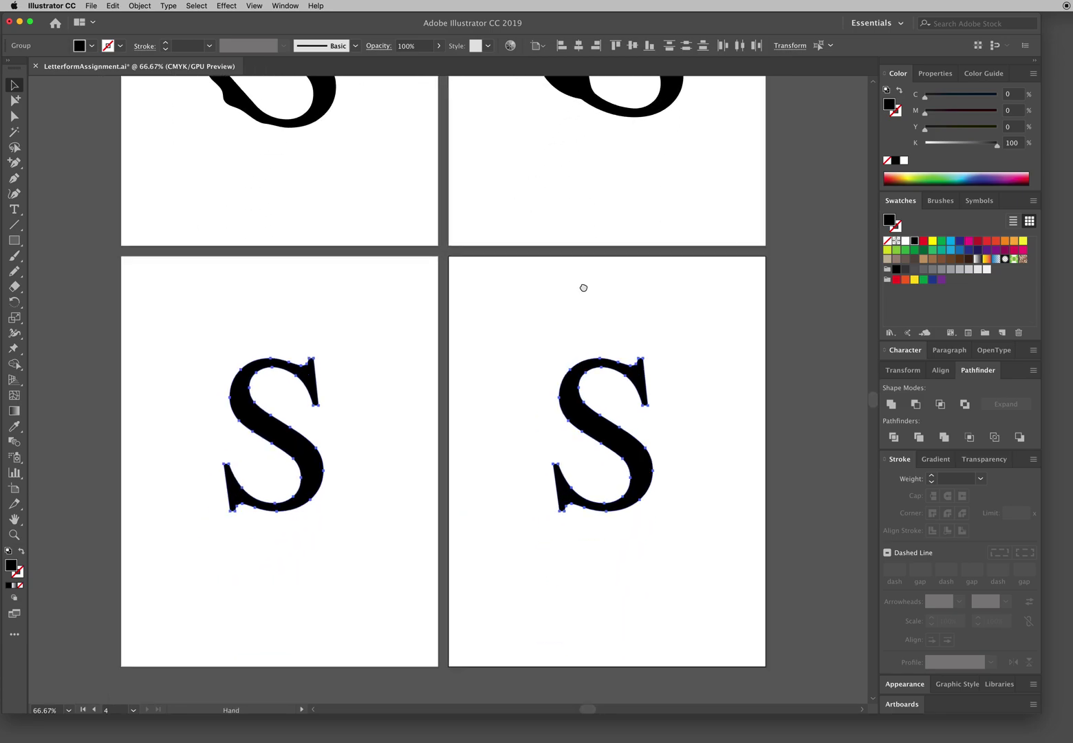
pyautogui.scroll(-2, 587, 286)
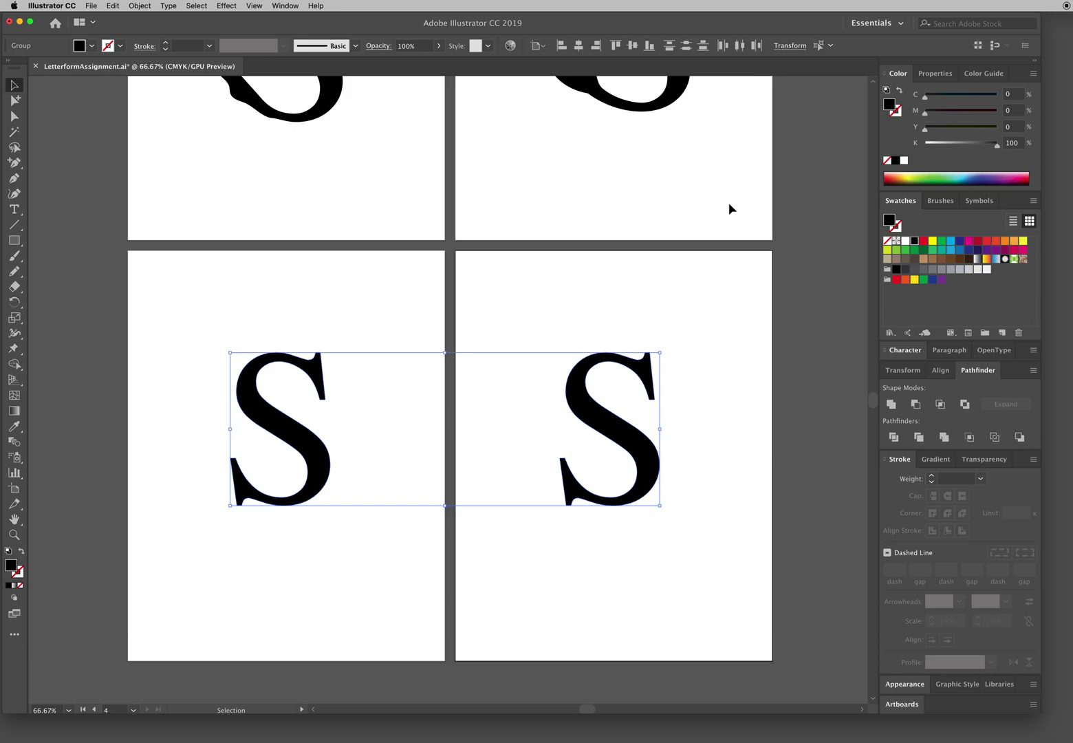
pyautogui.press('shift+super+o')
pyautogui.press('space')
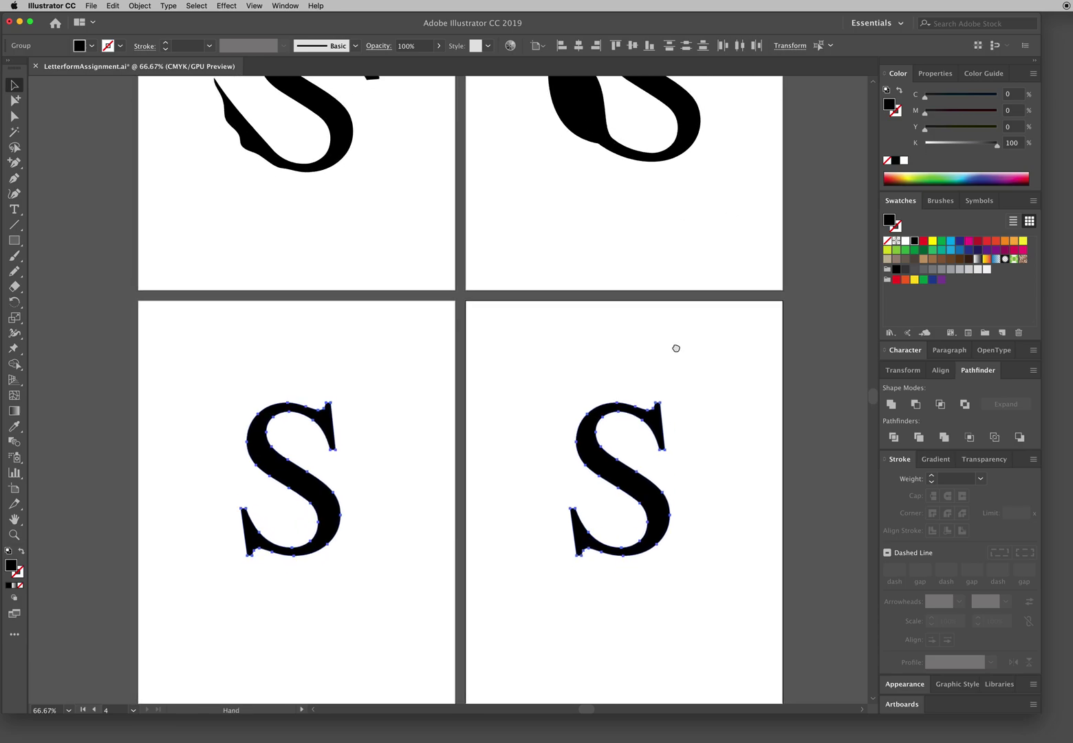
pyautogui.moveTo(676, 310); pyautogui.dragTo(686, 302)
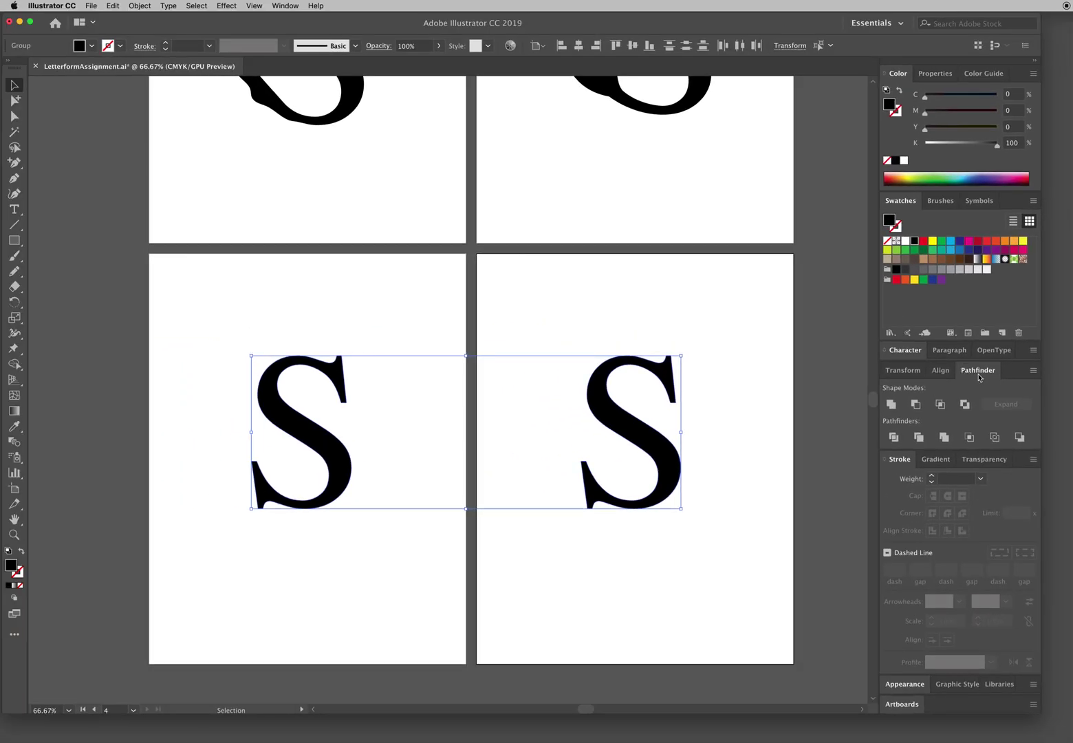
# Step: Drag the Pathfinder tab out of the right-hand dock into its own floating panel
pyautogui.moveTo(978, 370); pyautogui.dragTo(690, 167)
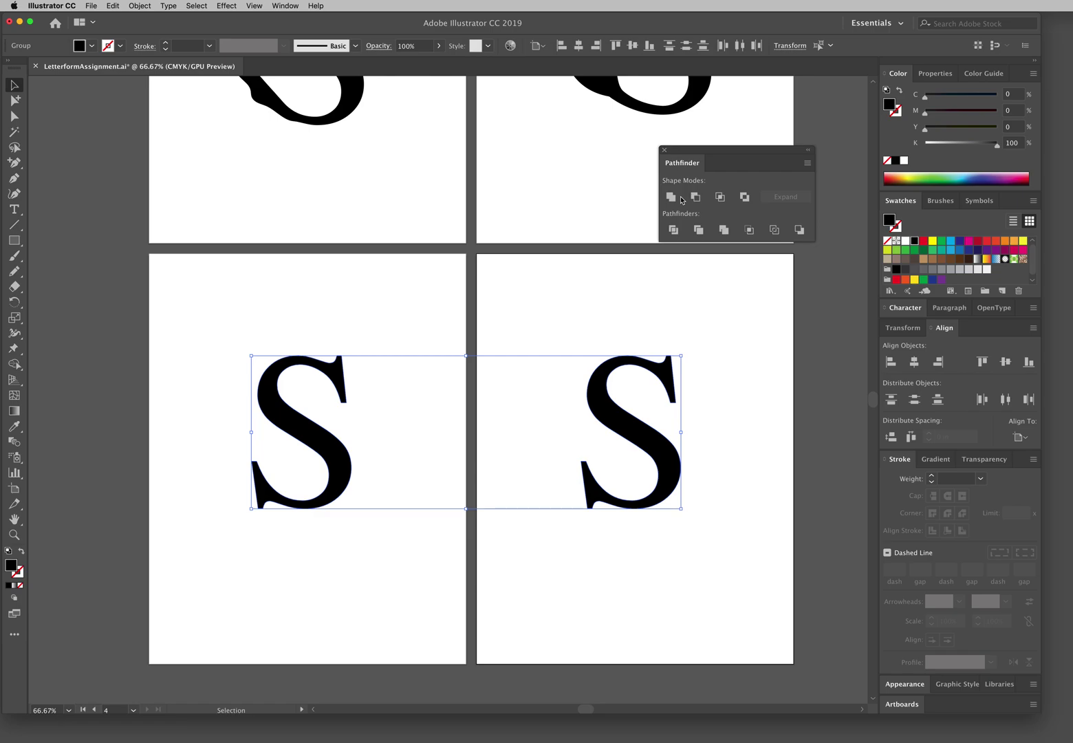
pyautogui.click(672, 198)
pyautogui.click(14, 241)
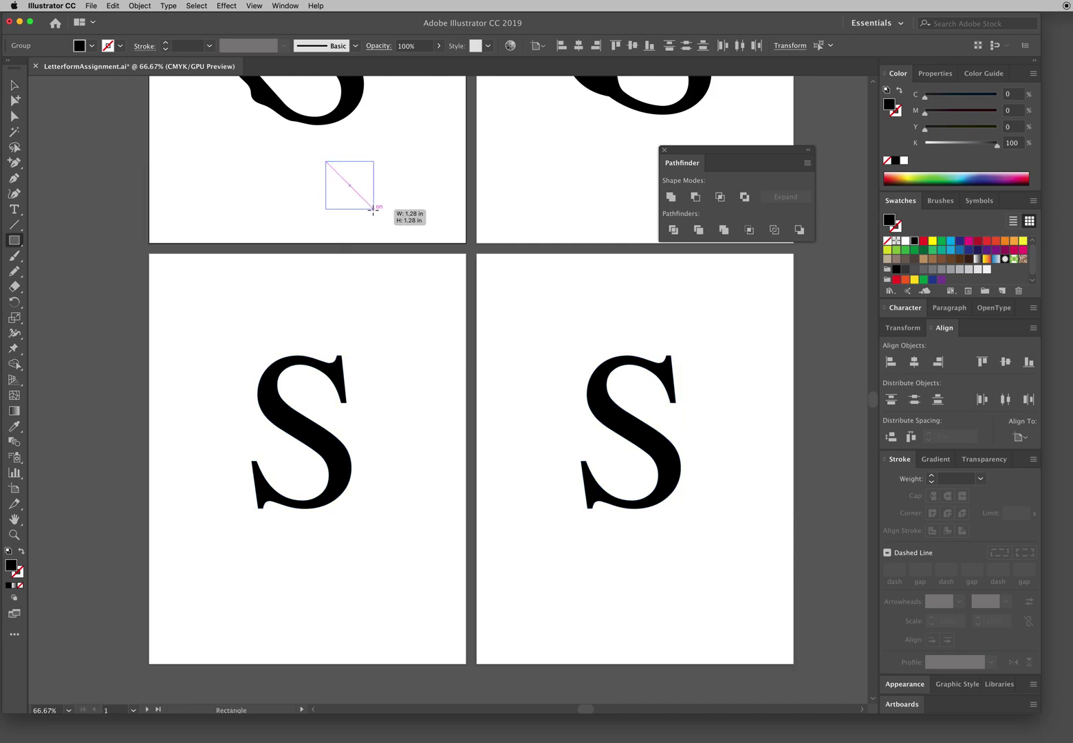
# Step: Draw a black square on the top-left artboard and drag out an overlapping copy
pyautogui.moveTo(327, 163); pyautogui.dragTo(382, 216)
pyautogui.click(14, 84)
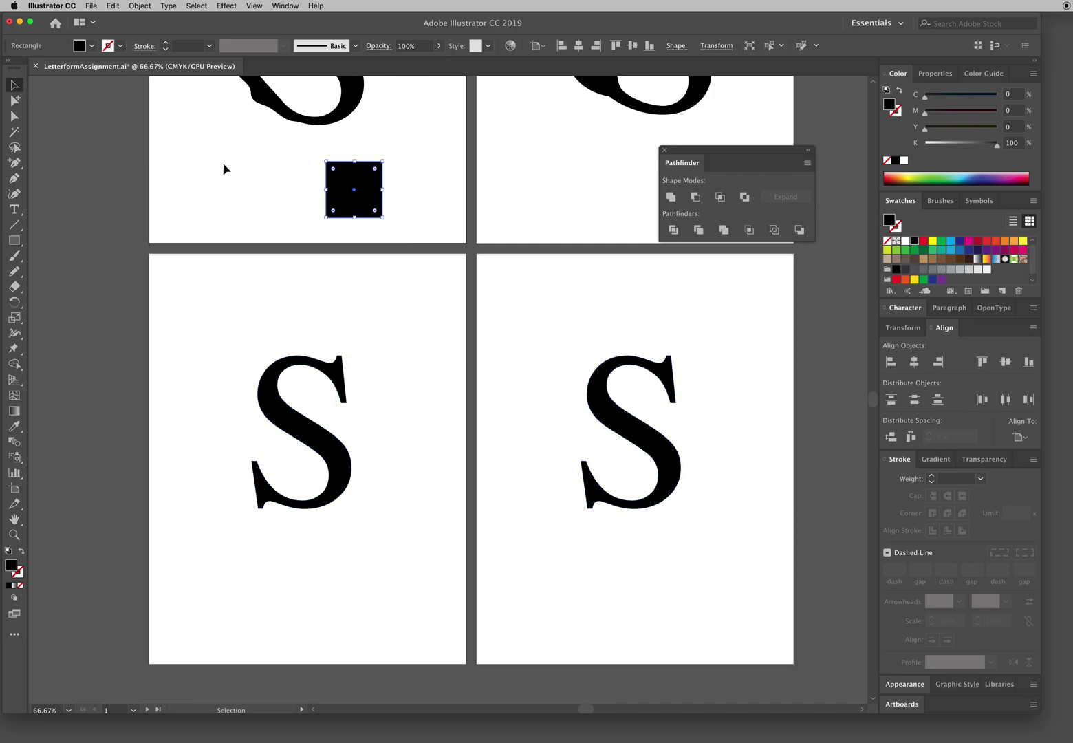
pyautogui.click(226, 171)
pyautogui.moveTo(348, 188); pyautogui.dragTo(381, 213)
pyautogui.click(312, 195)
pyautogui.moveTo(312, 196)
pyautogui.mouseDown()
pyautogui.moveTo(428, 239)
pyautogui.moveTo(438, 207)
pyautogui.mouseUp()
pyautogui.scroll(3, 503, 251)
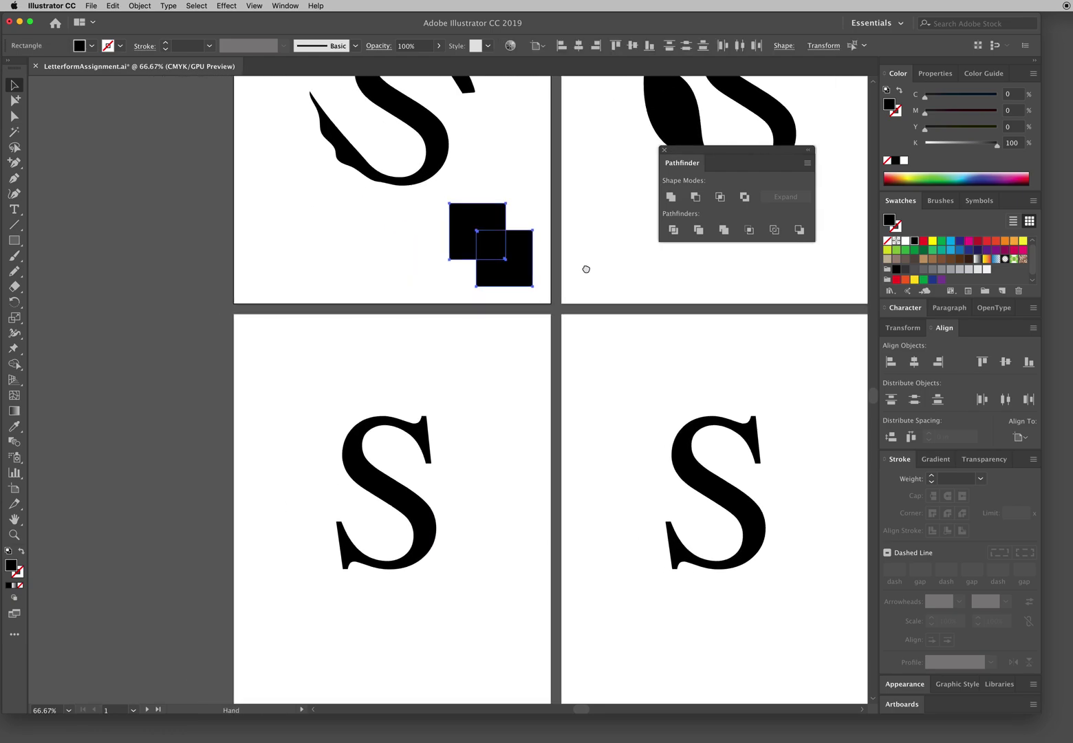
# Step: Zoom in, align the lower square, and unite both squares in Pathfinder
pyautogui.press('a')
pyautogui.scroll(3, 586, 282)
pyautogui.click(582, 369)
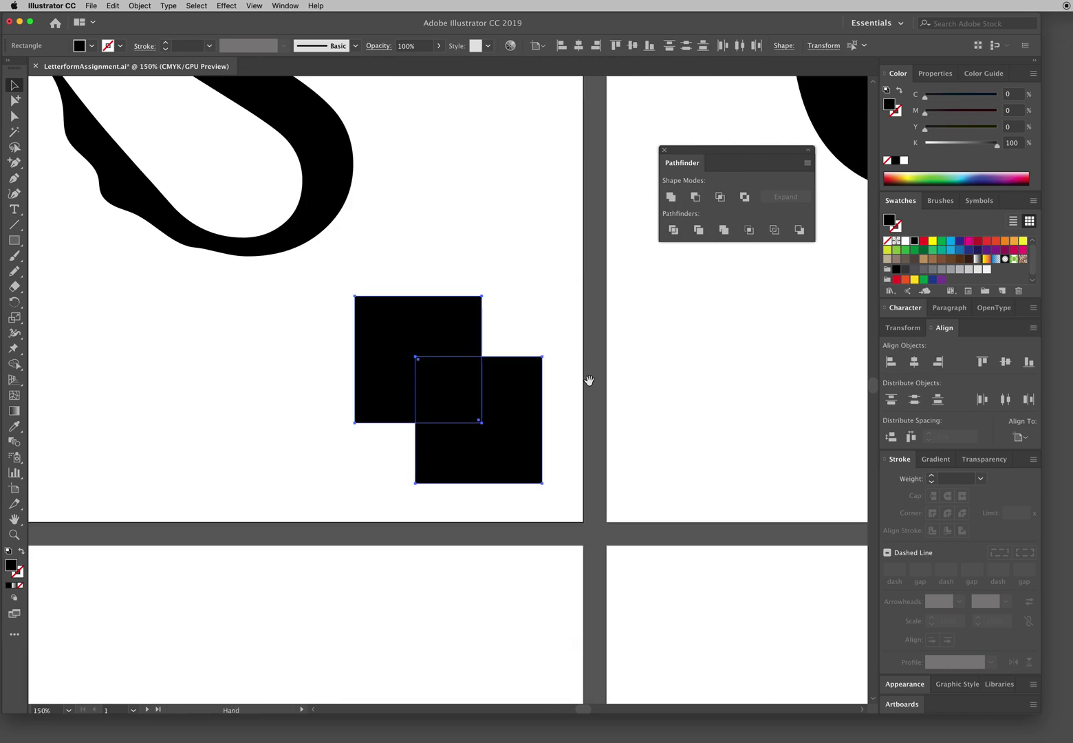
pyautogui.scroll(-2, 569, 352)
pyautogui.moveTo(545, 344)
pyautogui.mouseDown()
pyautogui.moveTo(633, 360)
pyautogui.moveTo(528, 345)
pyautogui.mouseUp()
pyautogui.click(528, 345)
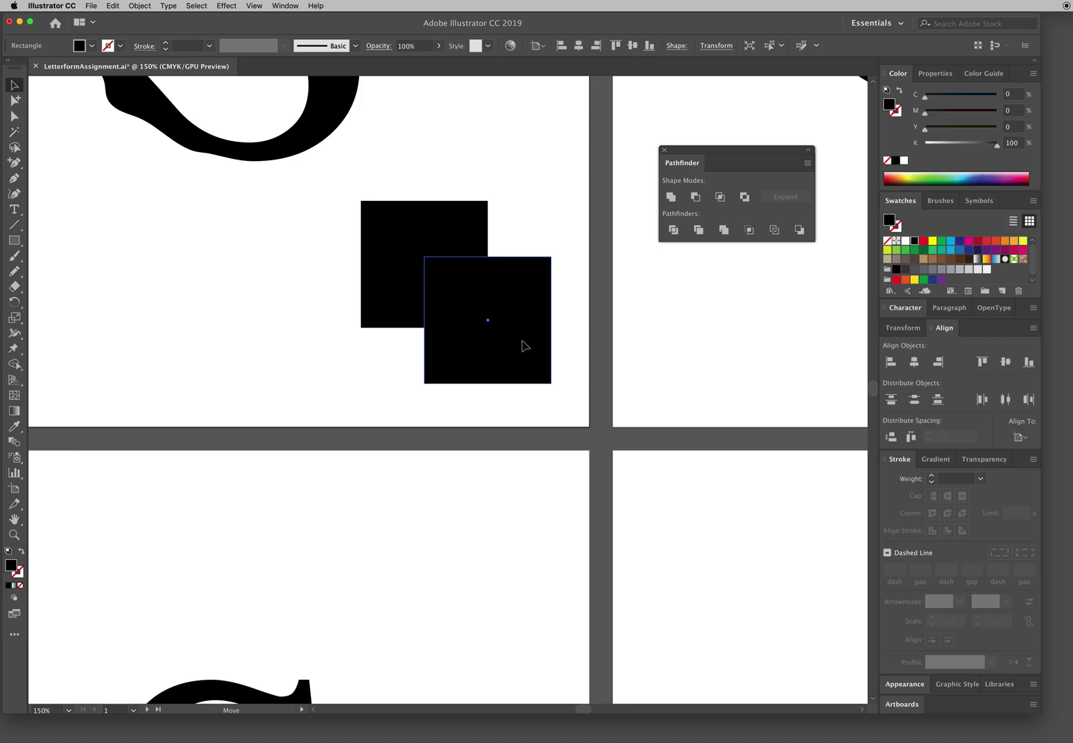
pyautogui.moveTo(529, 347); pyautogui.dragTo(527, 347)
pyautogui.moveTo(535, 178); pyautogui.dragTo(414, 354)
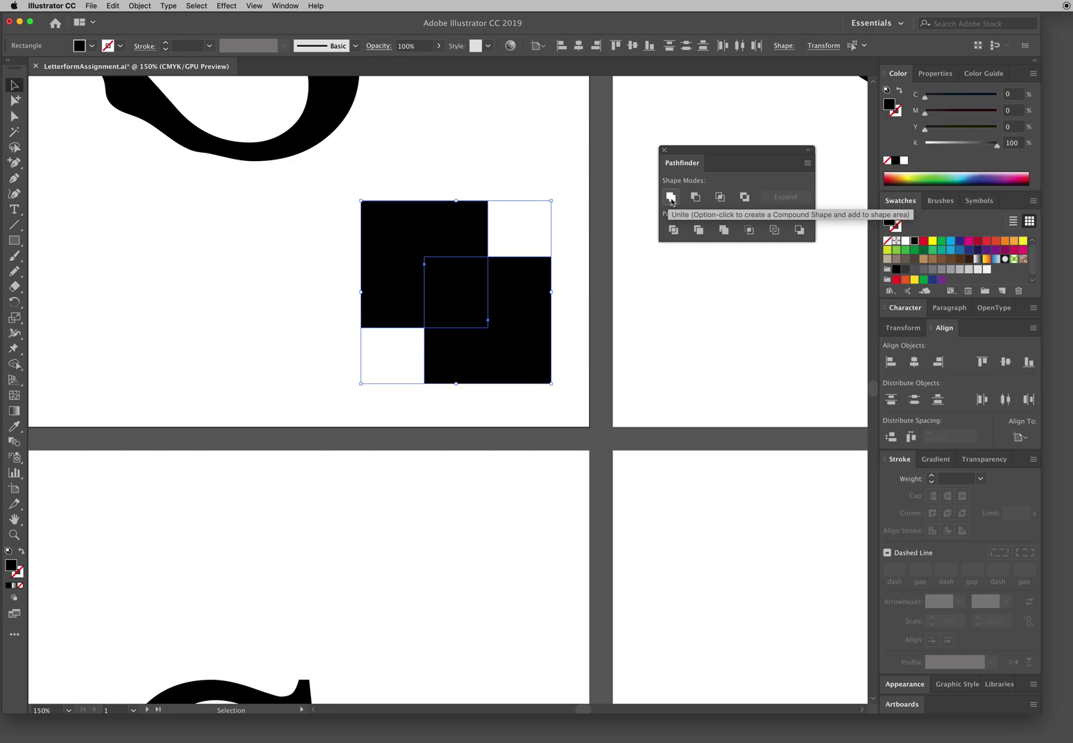
pyautogui.click(671, 197)
pyautogui.moveTo(470, 327)
pyautogui.mouseDown()
pyautogui.moveTo(482, 295)
pyautogui.moveTo(475, 315)
pyautogui.mouseUp()
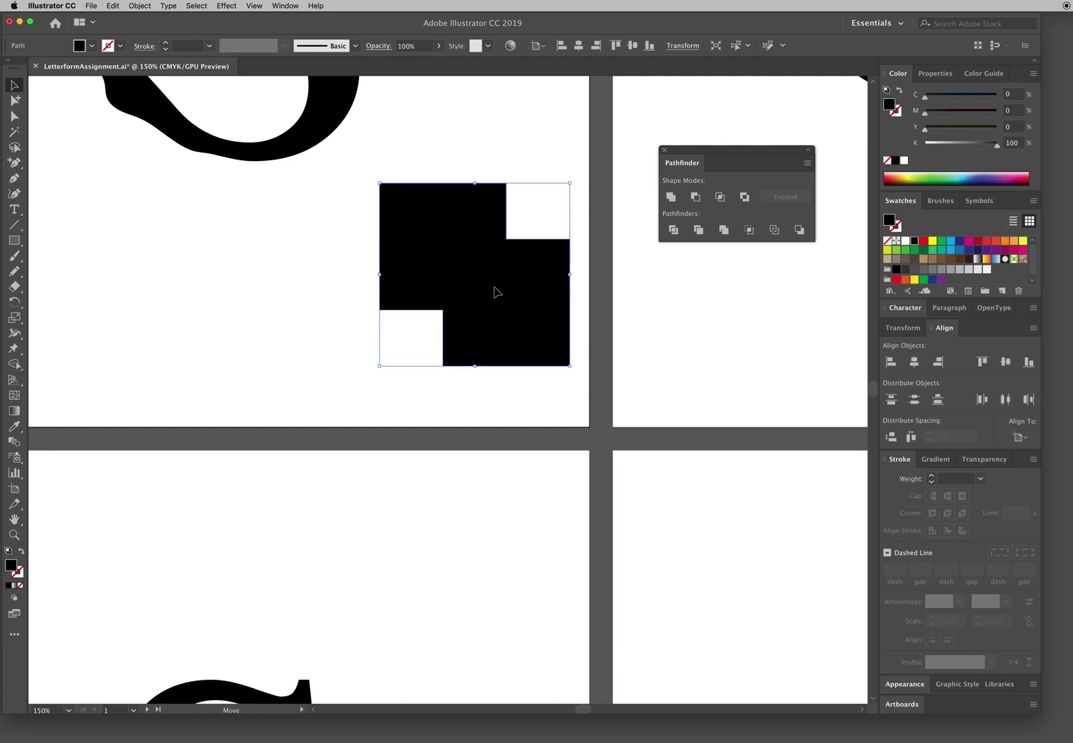
pyautogui.press('a')
pyautogui.moveTo(493, 311); pyautogui.dragTo(498, 289)
pyautogui.press('super+z')
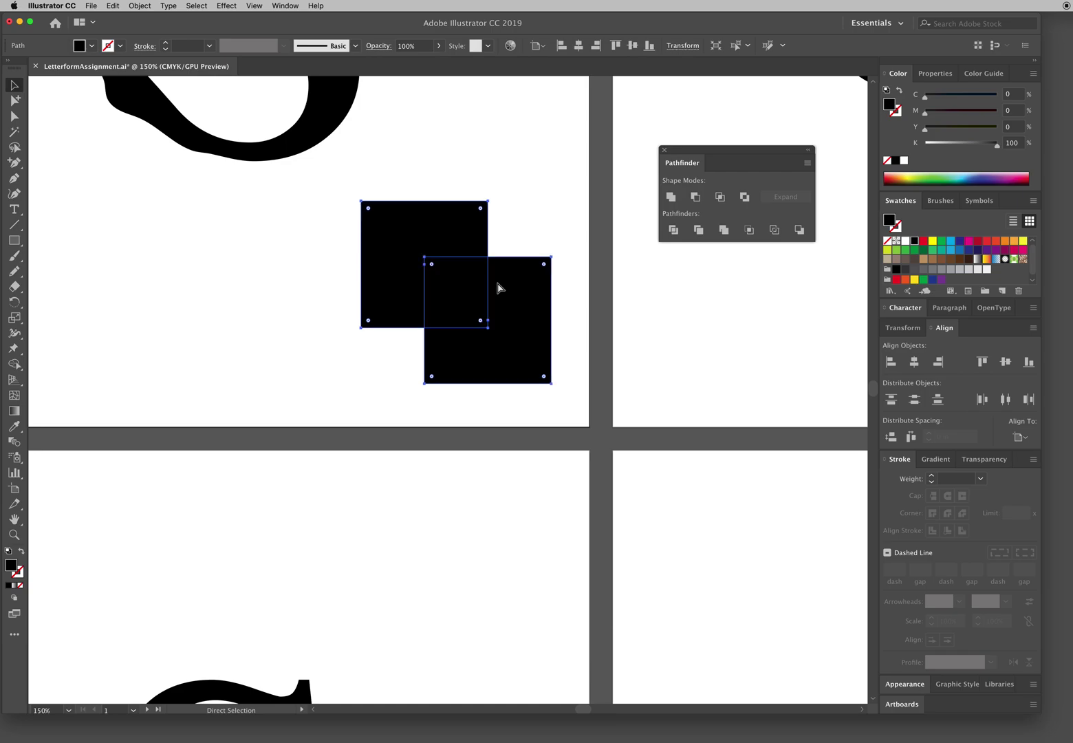
pyautogui.press('super+z')
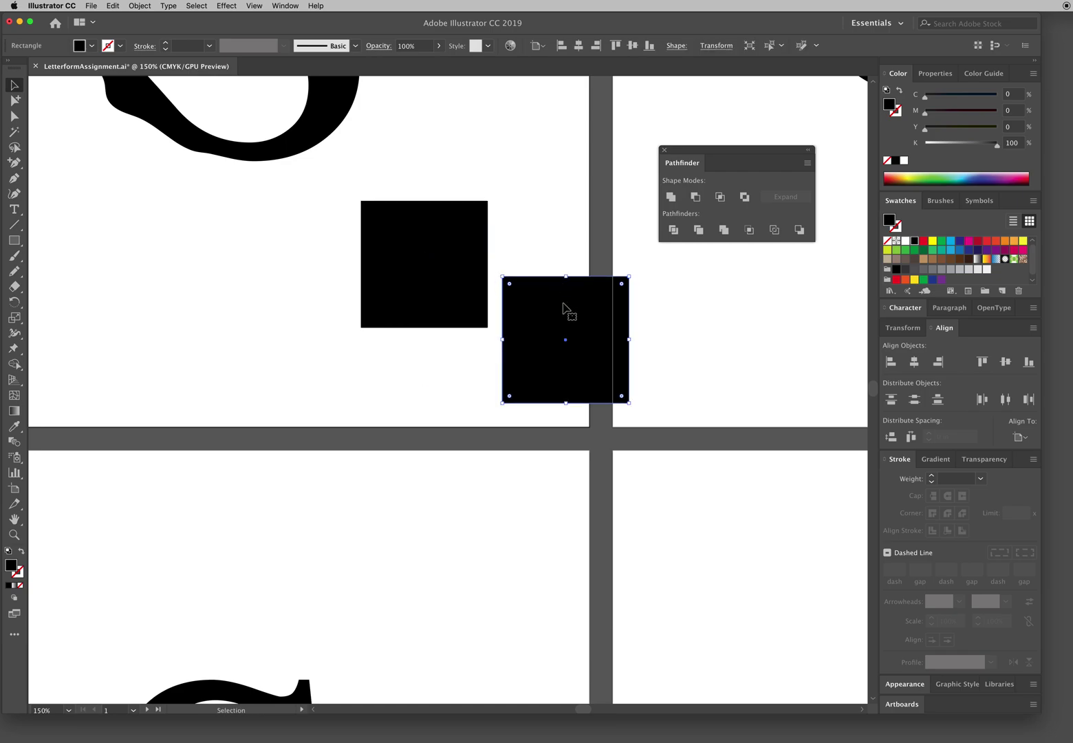
pyautogui.moveTo(564, 313); pyautogui.dragTo(485, 301)
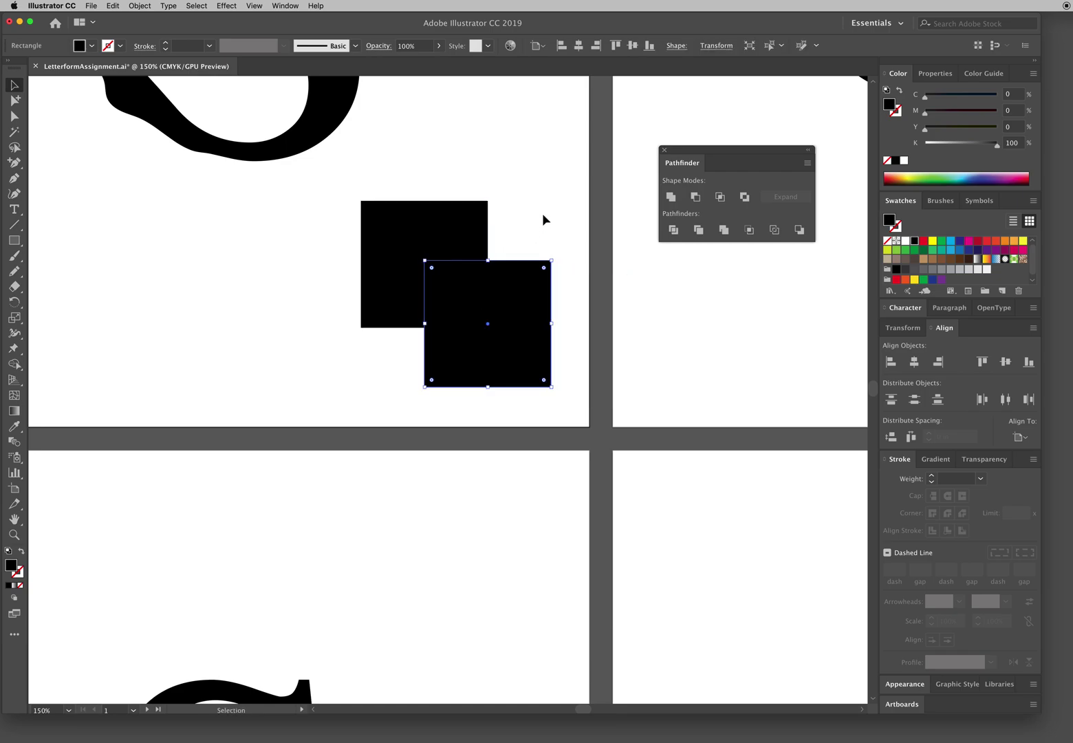
pyautogui.moveTo(546, 219); pyautogui.dragTo(451, 331)
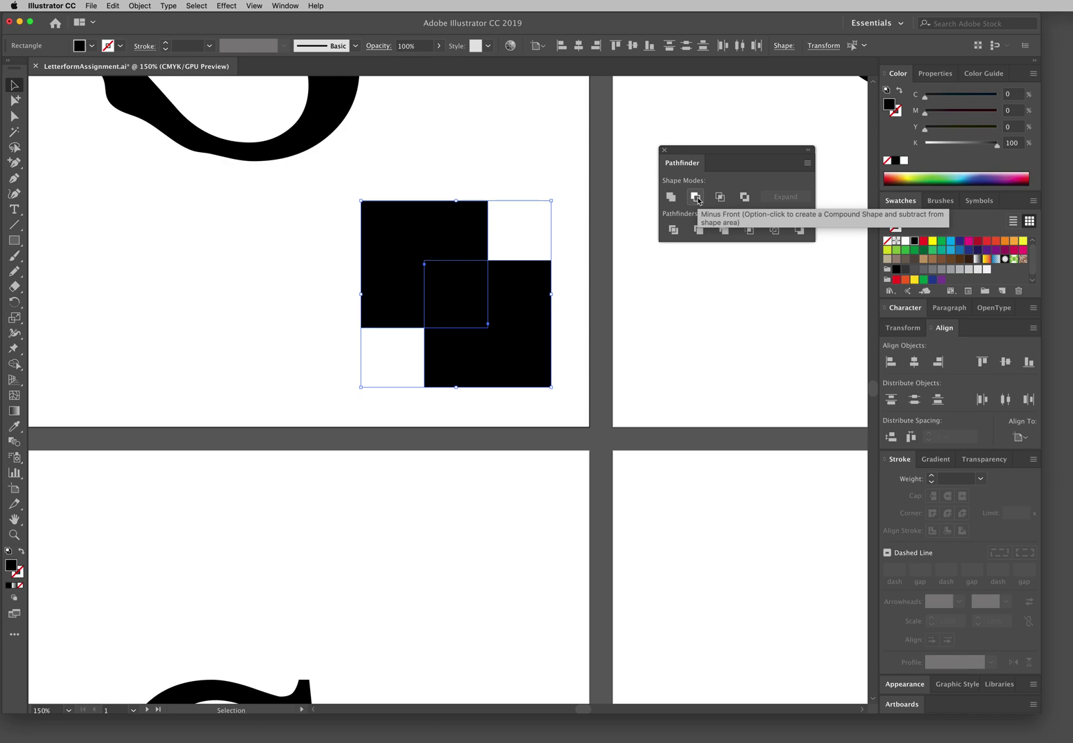
# Step: Apply Minus Front to leave an L-shape, nudge it, and view its anchor points
pyautogui.click(697, 200)
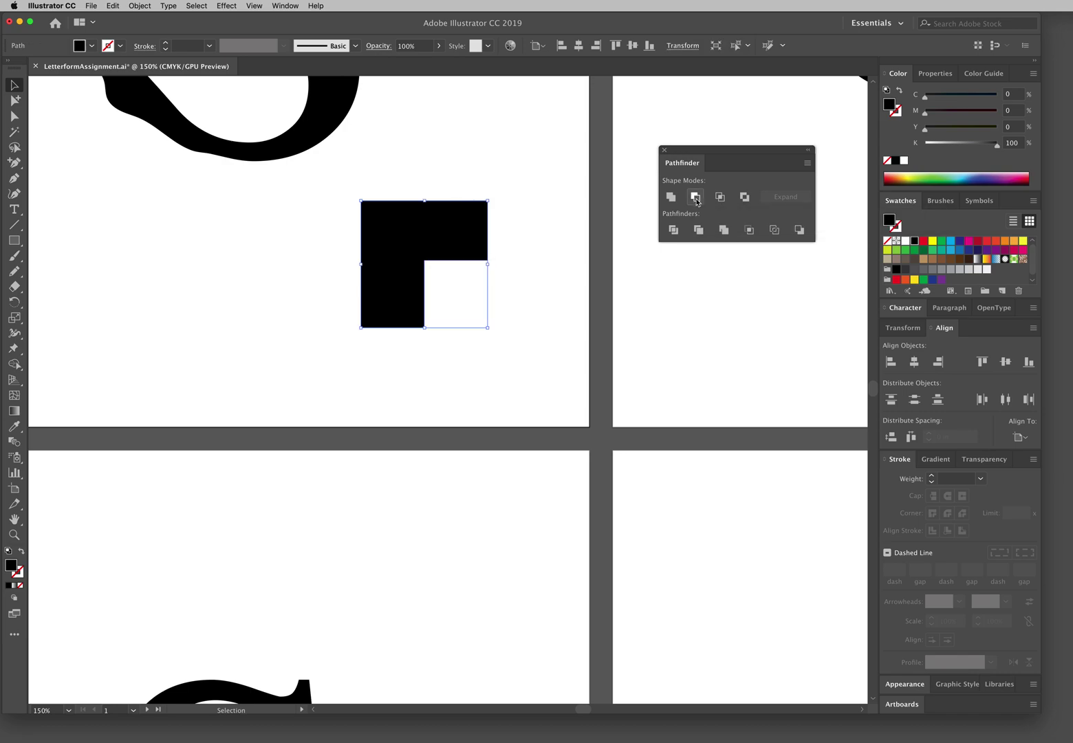
pyautogui.click(545, 256)
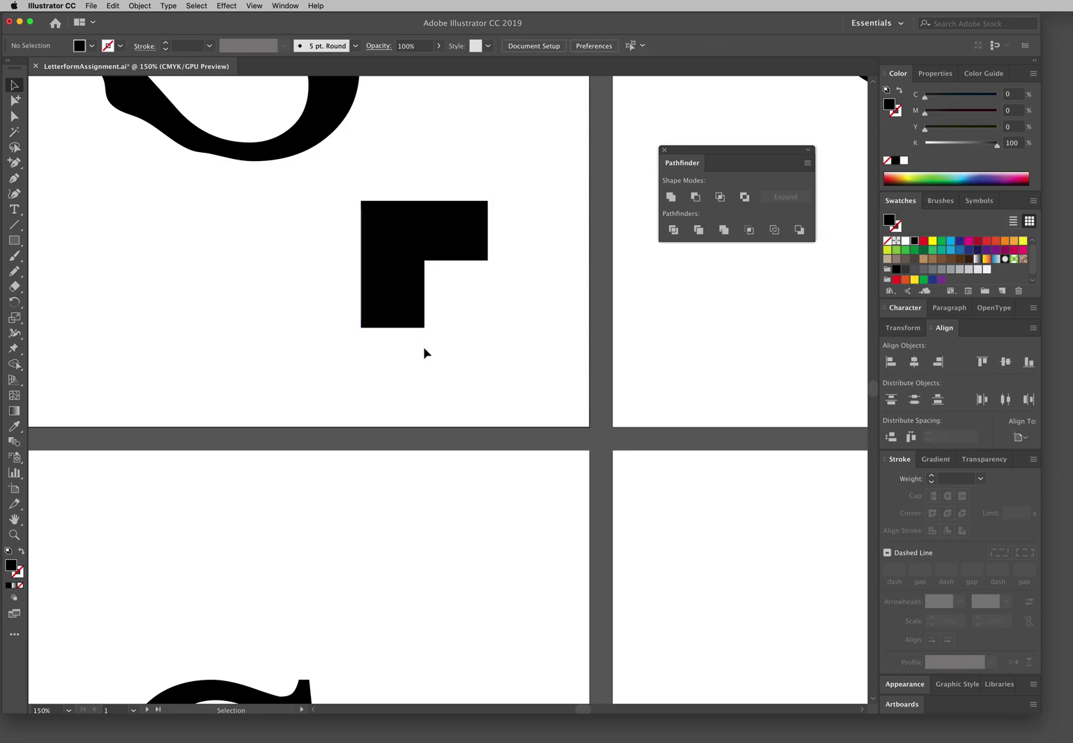
pyautogui.moveTo(428, 235)
pyautogui.mouseDown()
pyautogui.moveTo(447, 220)
pyautogui.moveTo(442, 257)
pyautogui.moveTo(260, 128)
pyautogui.moveTo(402, 205)
pyautogui.moveTo(251, 114)
pyautogui.moveTo(419, 191)
pyautogui.moveTo(438, 211)
pyautogui.mouseUp()
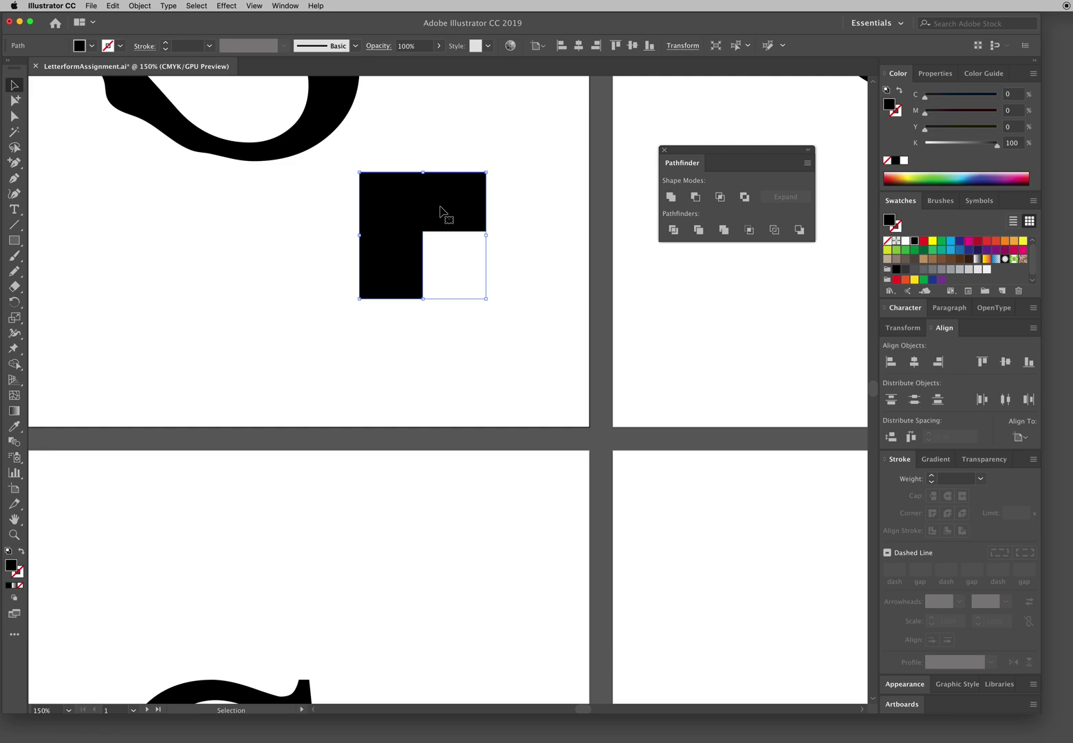
pyautogui.moveTo(441, 210); pyautogui.dragTo(457, 217)
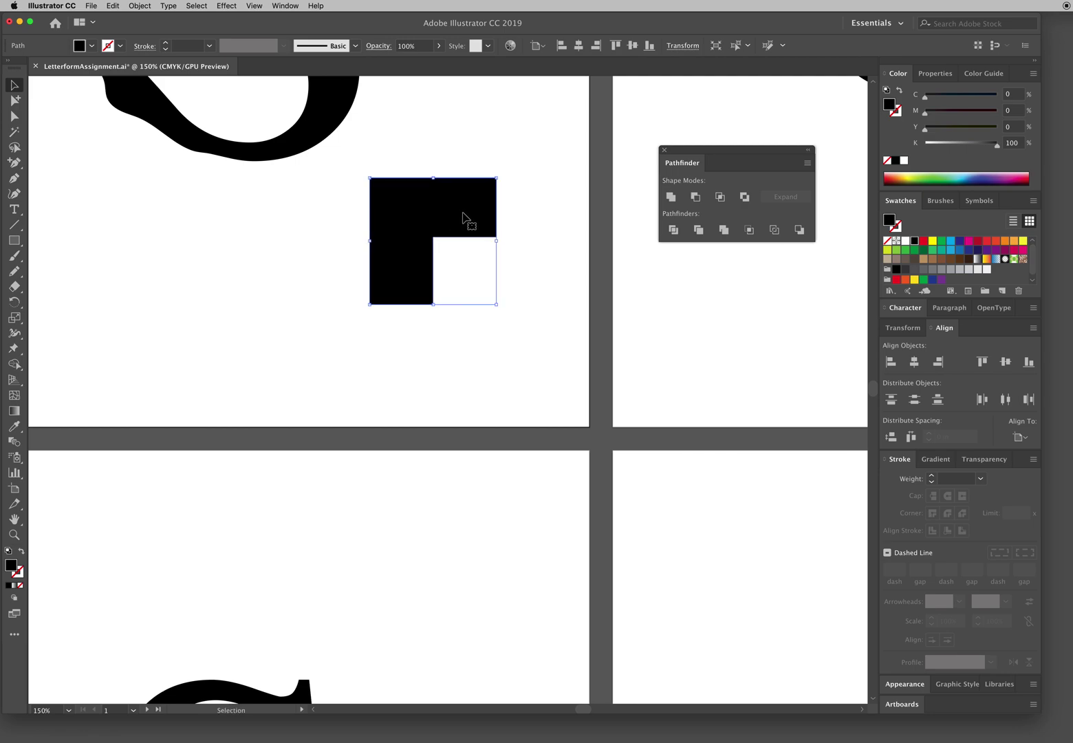
pyautogui.scroll(1, 463, 218)
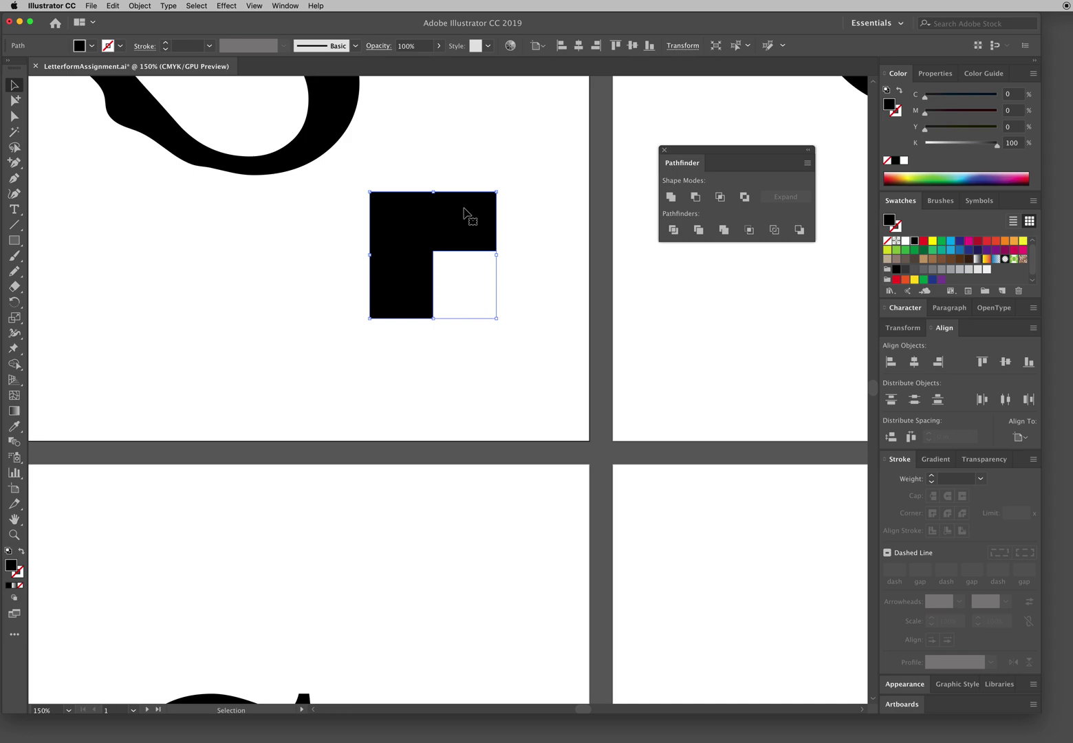
pyautogui.moveTo(463, 218); pyautogui.dragTo(480, 227)
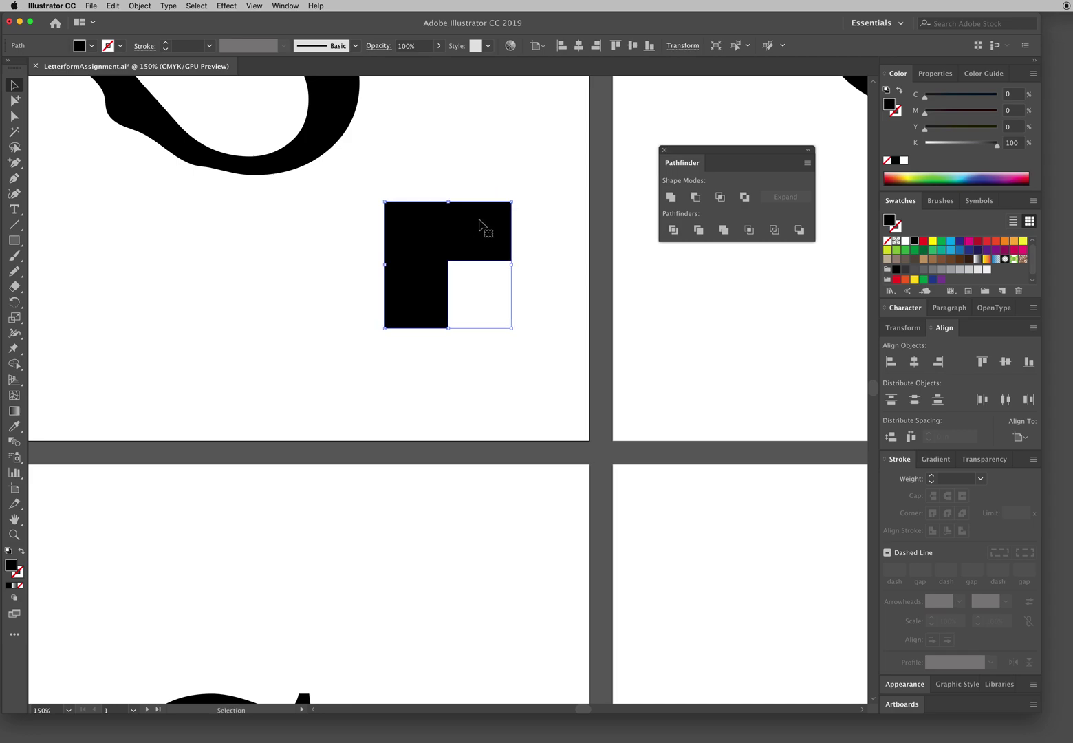
pyautogui.press('a')
pyautogui.click(478, 224)
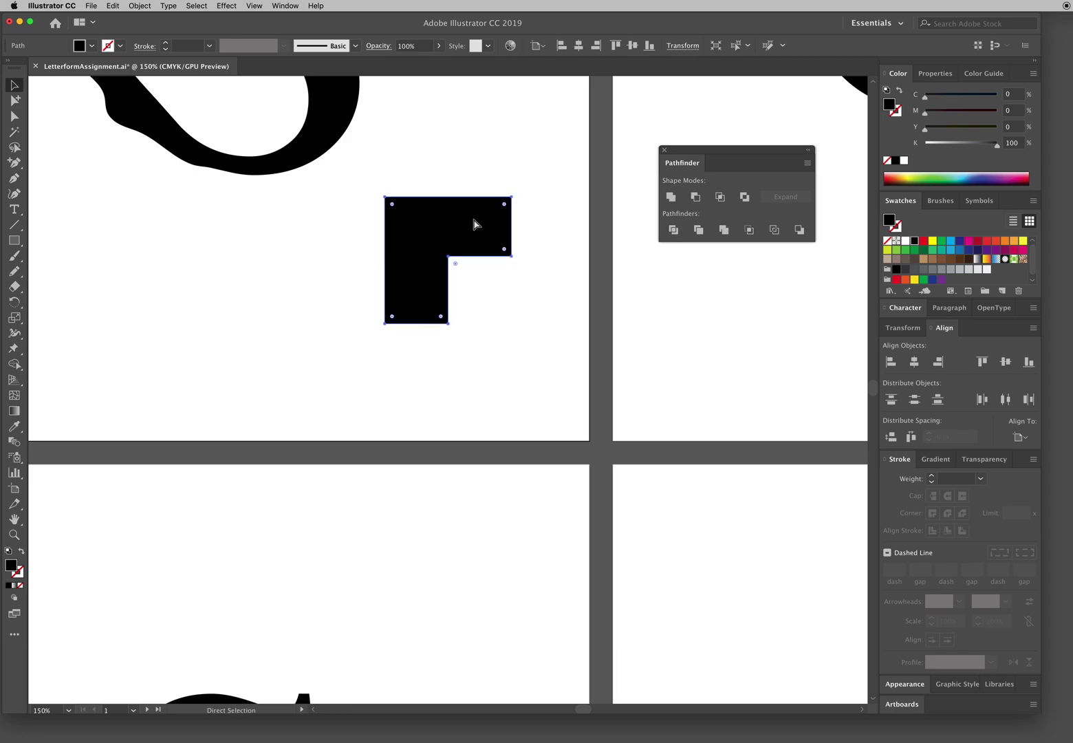
pyautogui.moveTo(479, 222); pyautogui.dragTo(474, 224)
# Step: Undo back to the two separate overlapping black squares
pyautogui.press('super+z')
pyautogui.press('super+shift+z')
pyautogui.press('super+z')
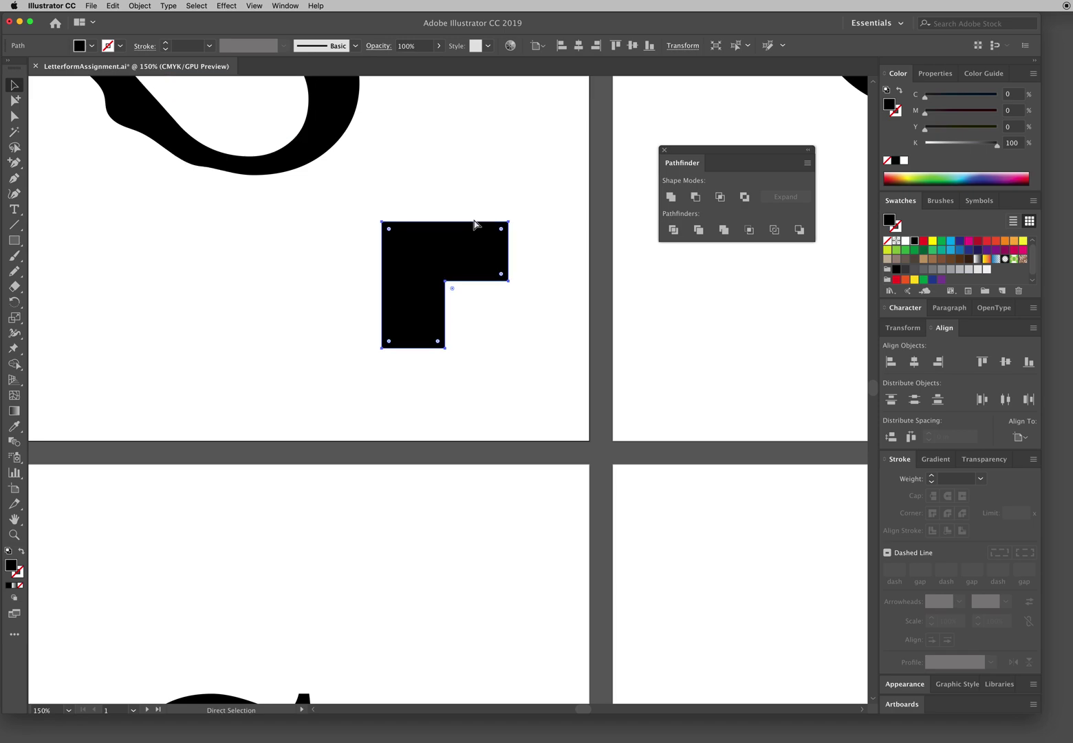
pyautogui.press('super+shift+z')
pyautogui.press('super+z')
pyautogui.press('super+z')
pyautogui.press('super+z')
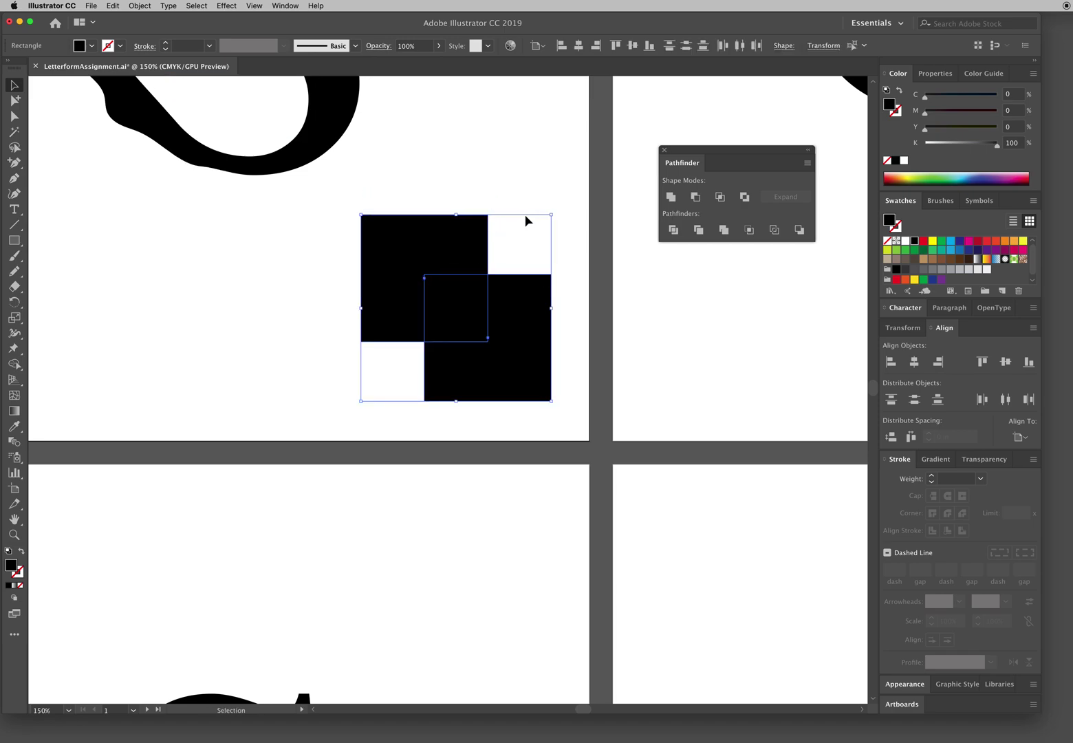
pyautogui.press('super+z')
# Step: Preview Intersect and Exclude, undo each, then move the upper square left
pyautogui.click(722, 199)
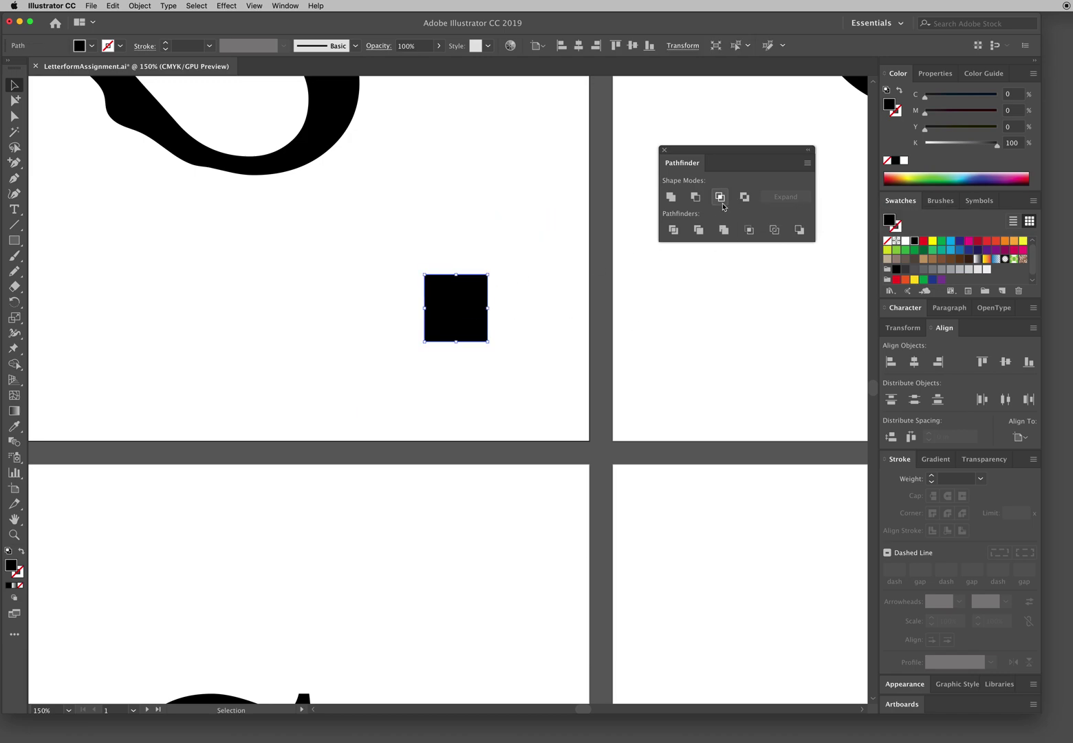
pyautogui.press('super+z')
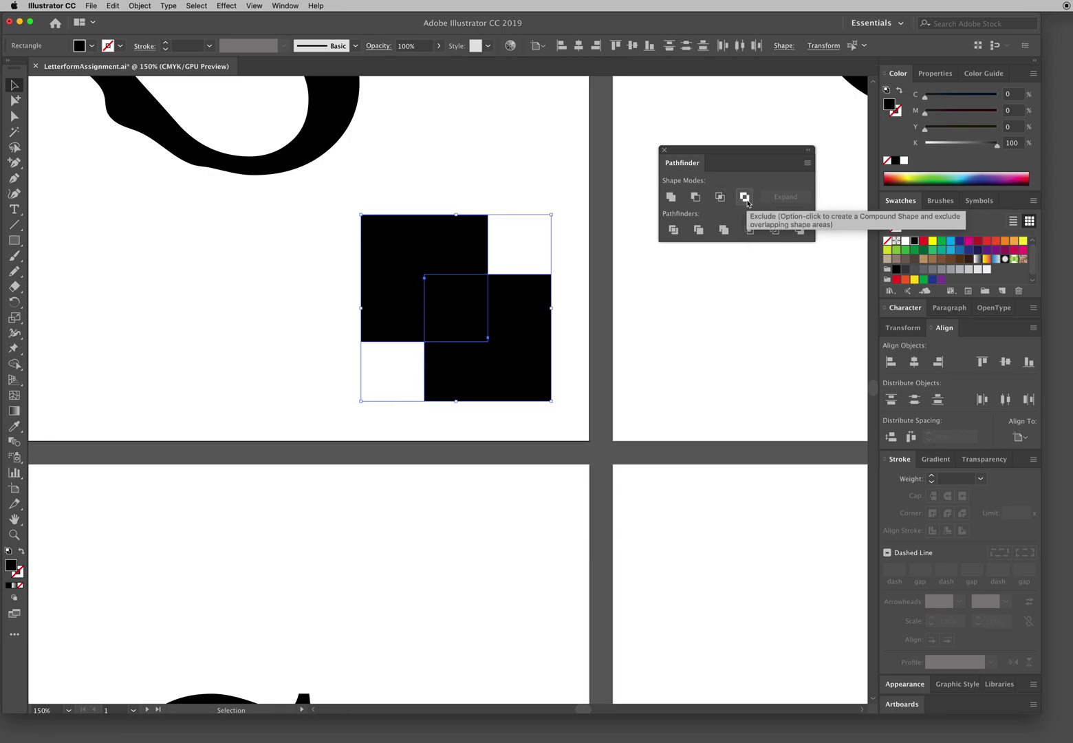
pyautogui.click(744, 196)
pyautogui.moveTo(503, 297); pyautogui.dragTo(500, 260)
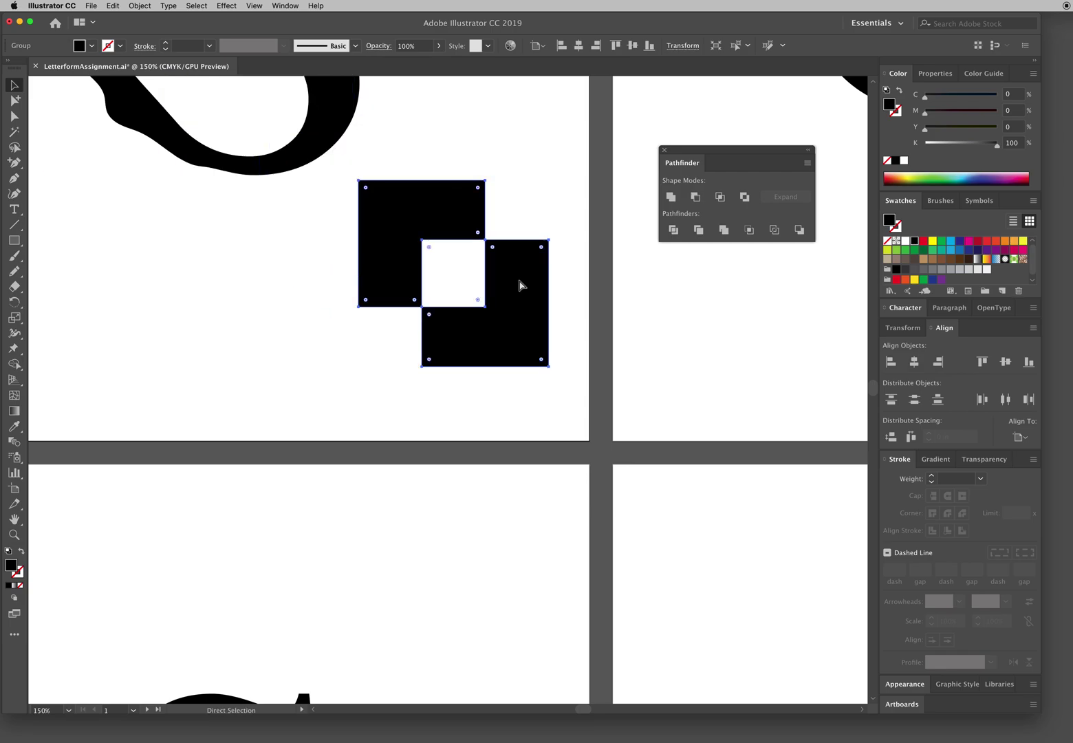
pyautogui.press('cmd+z')
pyautogui.press('cmd+z')
pyautogui.press('cmd+z')
pyautogui.press('cmd+z')
pyautogui.press('cmd+z')
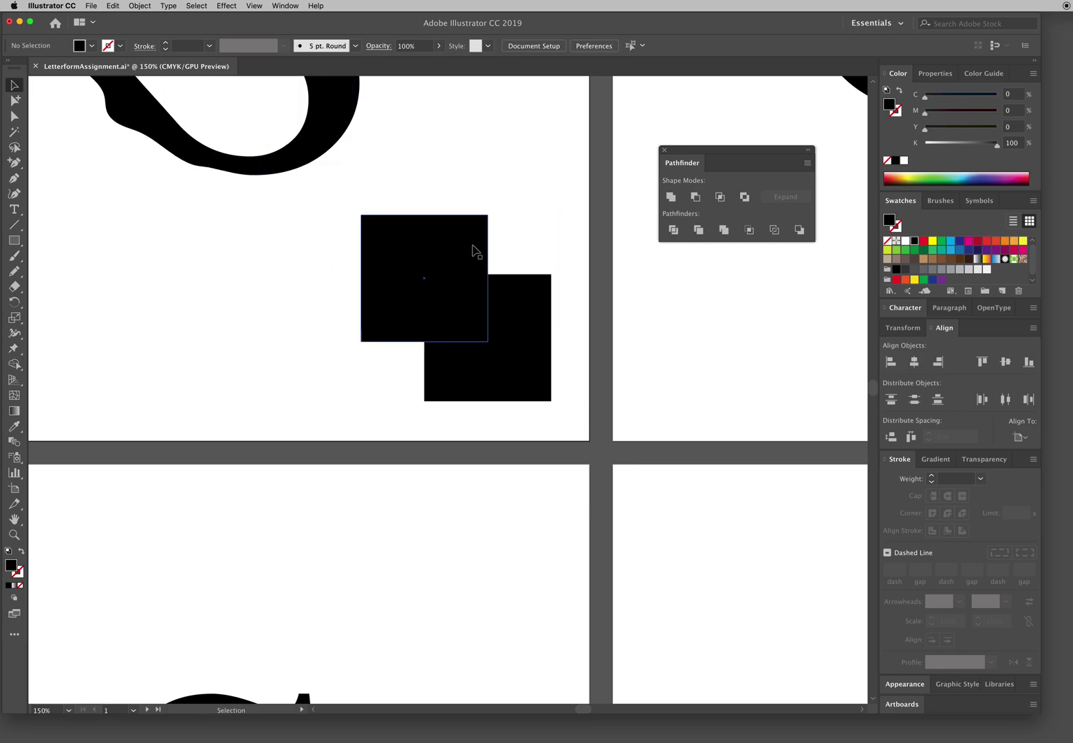
pyautogui.moveTo(472, 249); pyautogui.dragTo(310, 277)
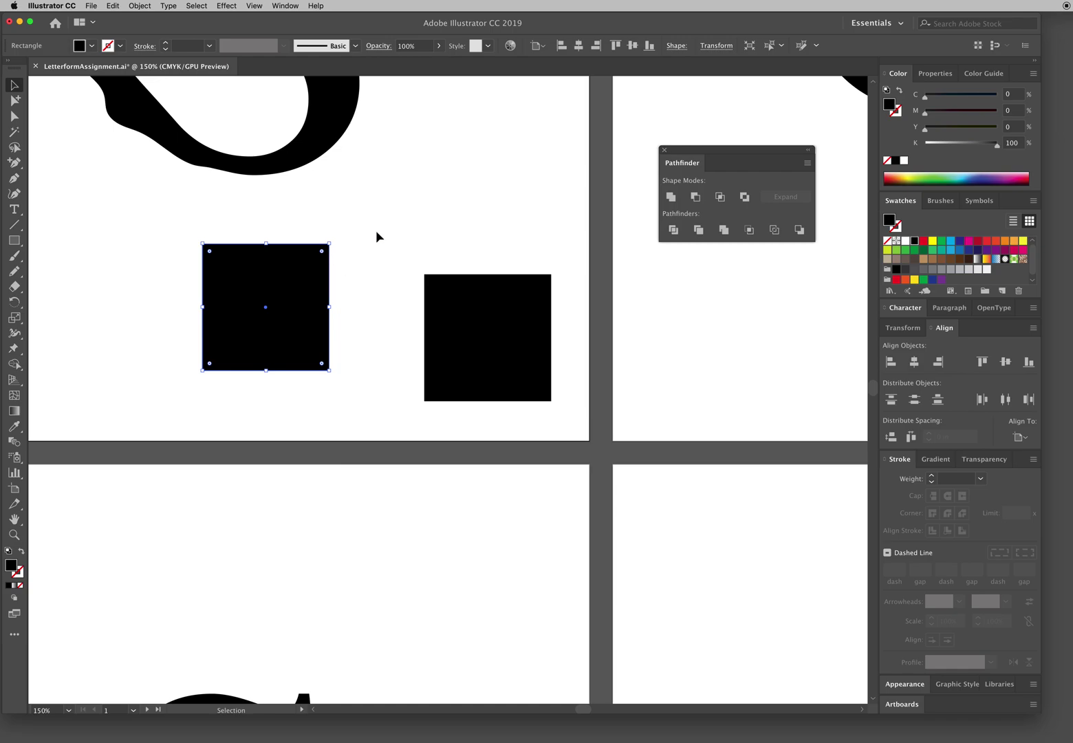
# Step: Draw a wide ellipse across the left square's edge and select it with the square
pyautogui.click(407, 242)
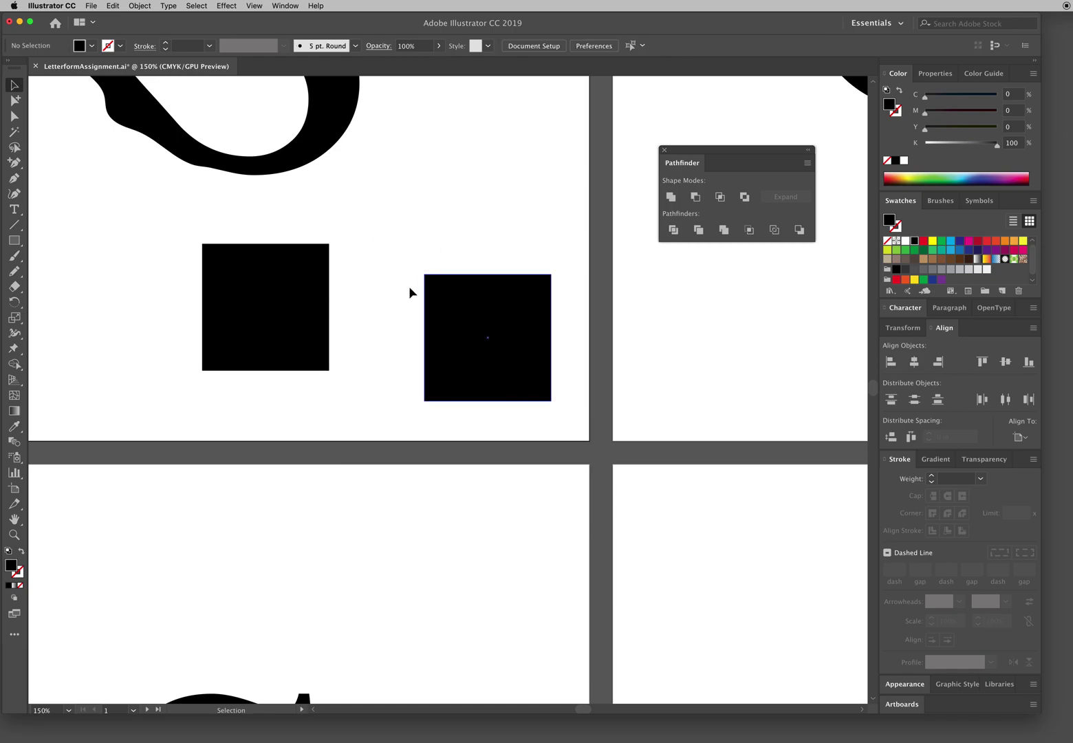
pyautogui.click(15, 240)
pyautogui.rightClick(17, 241)
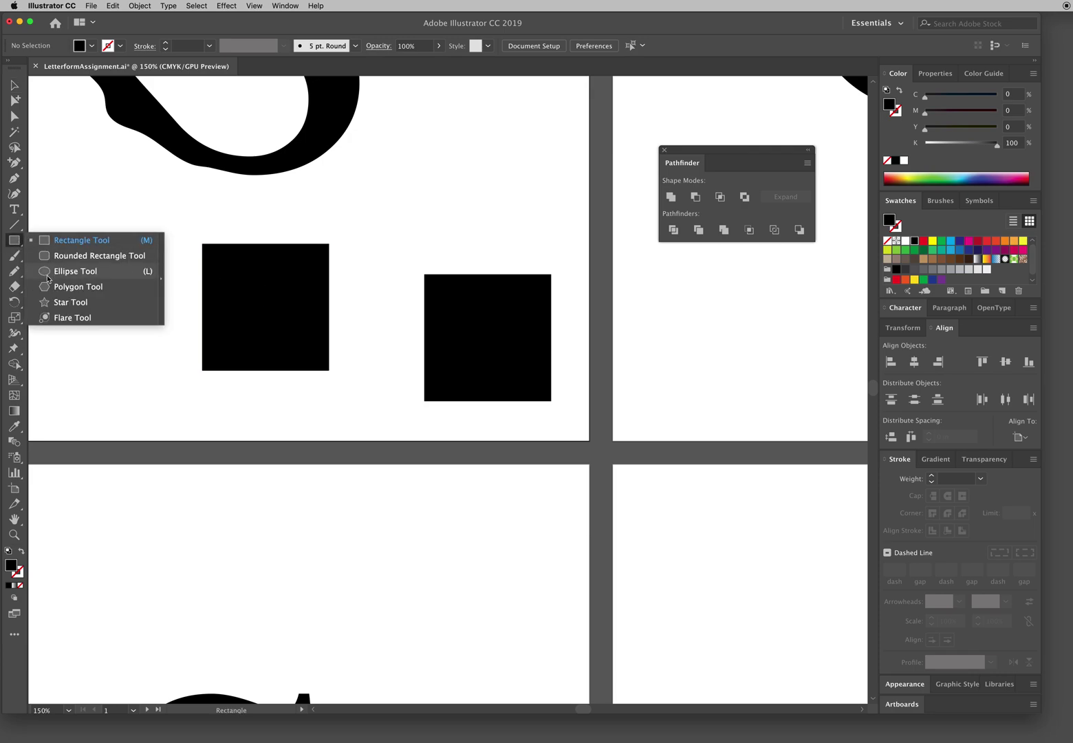
pyautogui.click(76, 270)
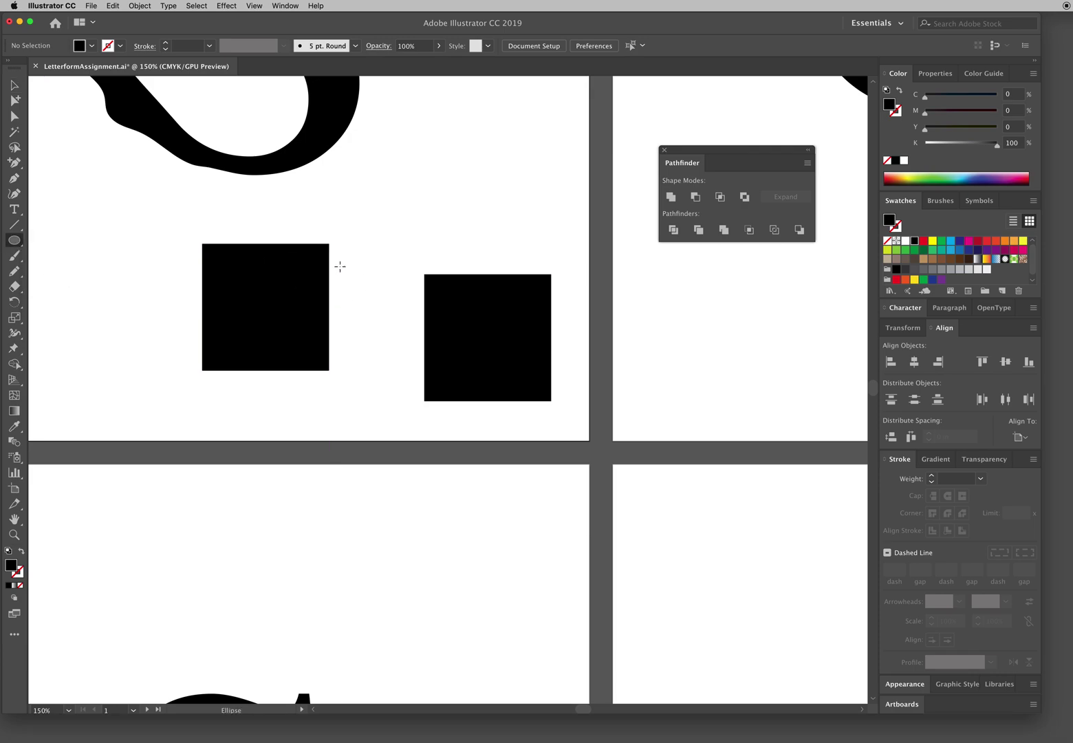
pyautogui.moveTo(244, 285); pyautogui.dragTo(408, 337)
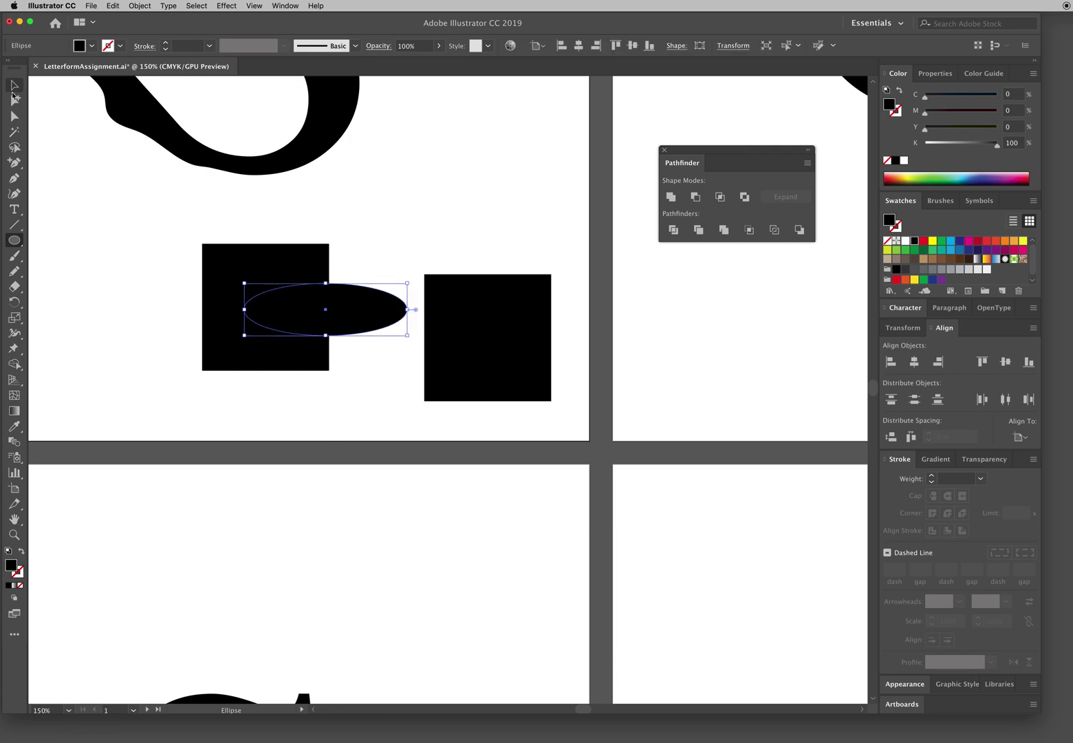
pyautogui.click(15, 85)
pyautogui.click(130, 247)
pyautogui.moveTo(147, 251); pyautogui.dragTo(365, 363)
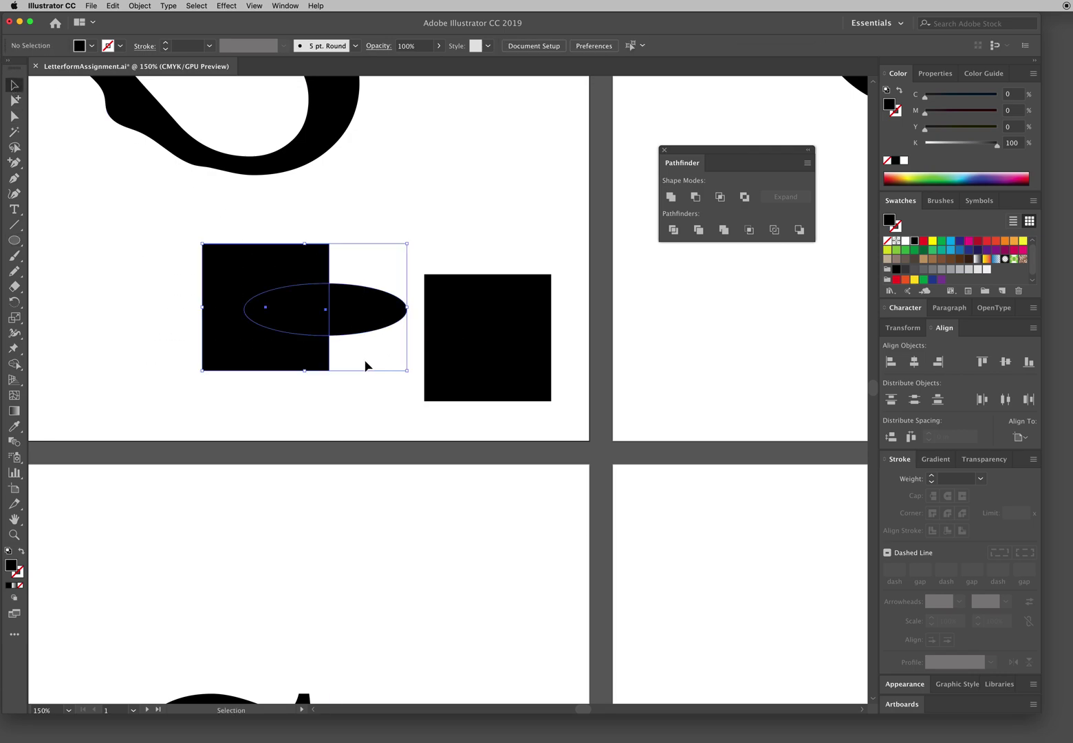
pyautogui.click(379, 247)
pyautogui.moveTo(369, 260); pyautogui.dragTo(270, 380)
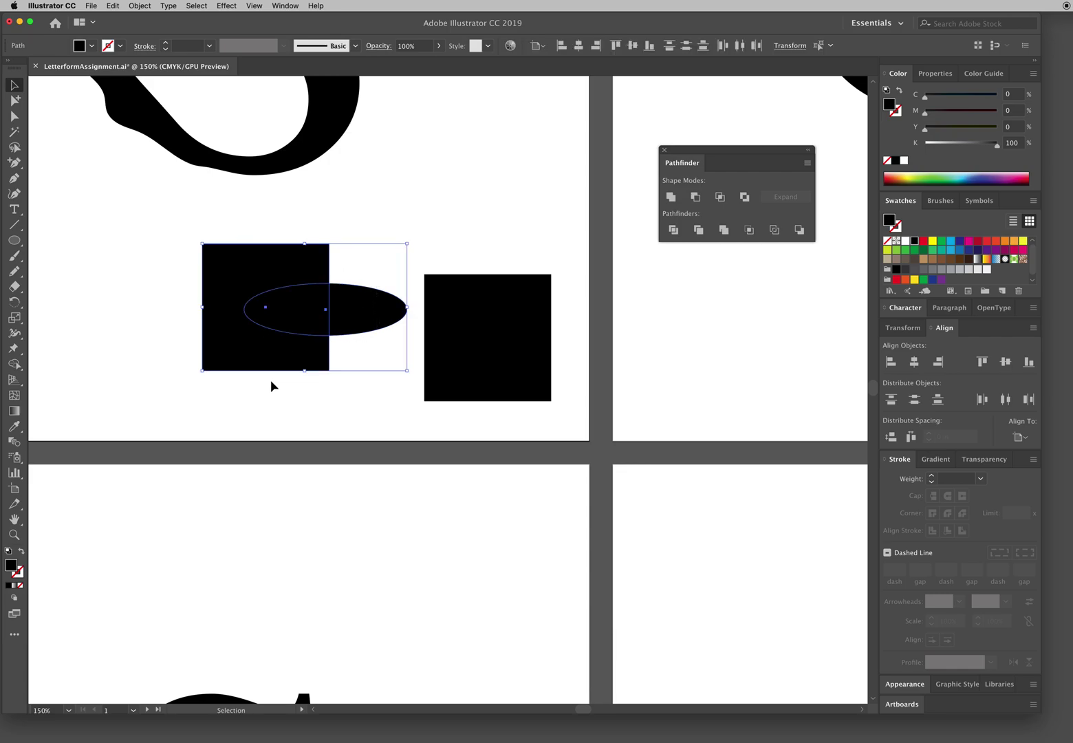
# Step: Preview a Minus Front elliptical cutout, undo it, and select both squares
pyautogui.click(695, 197)
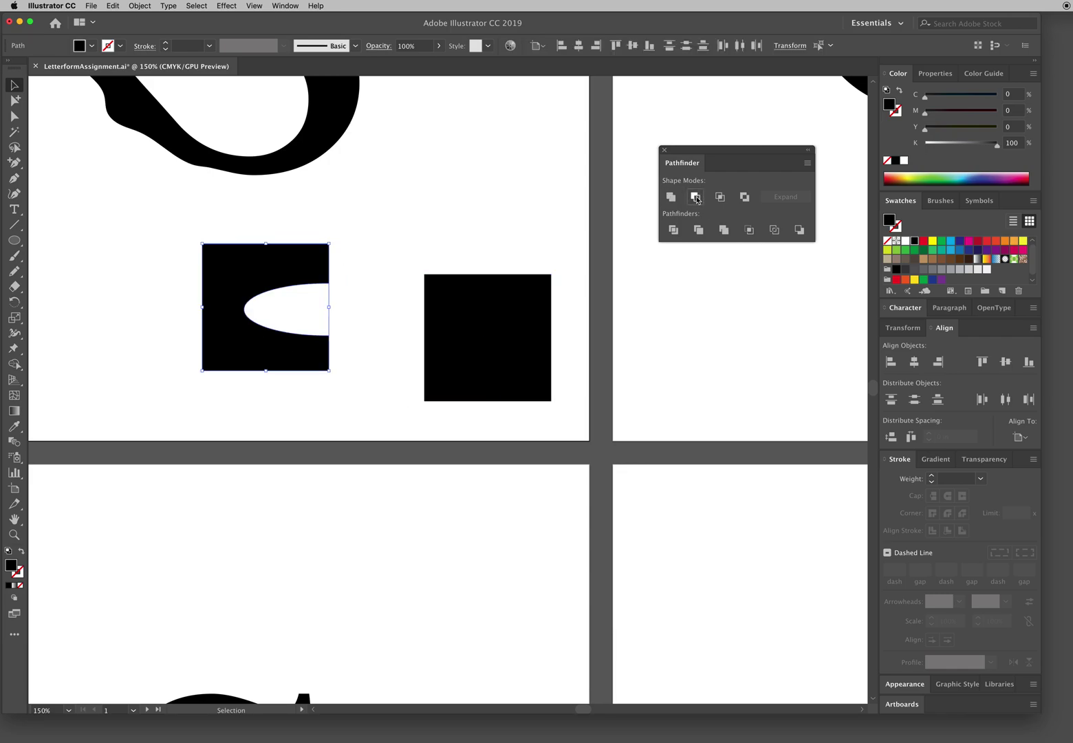
pyautogui.click(537, 179)
pyautogui.click(298, 286)
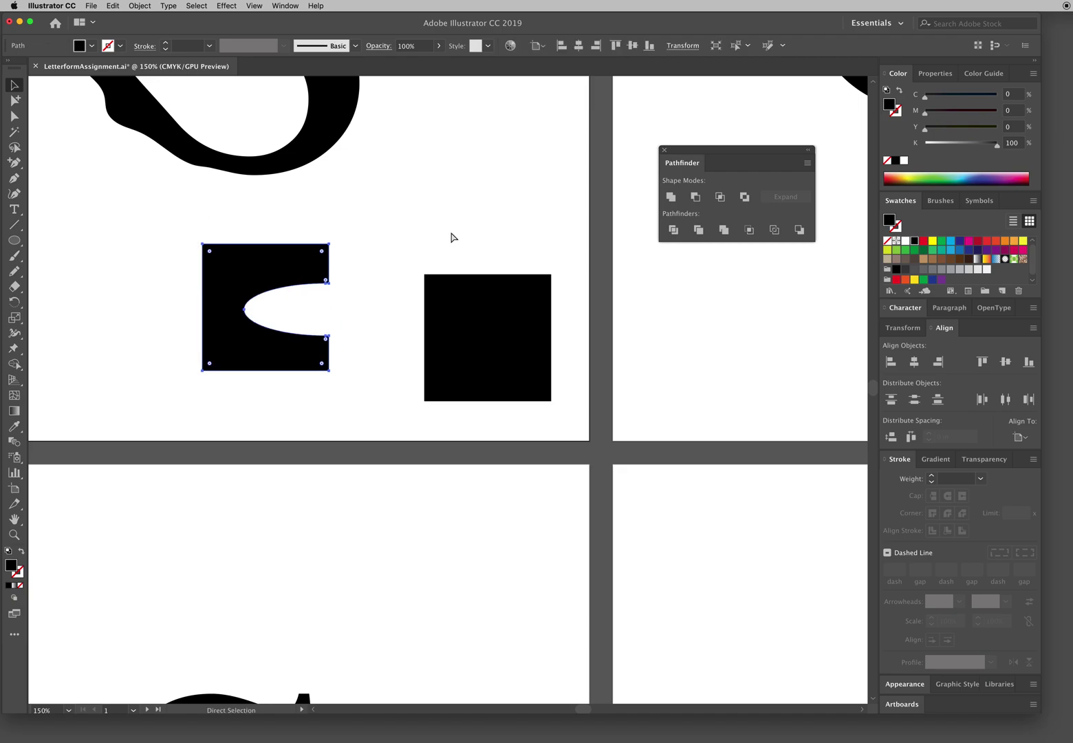
pyautogui.press('super+z')
pyautogui.press('super+z')
pyautogui.moveTo(464, 222); pyautogui.dragTo(271, 436)
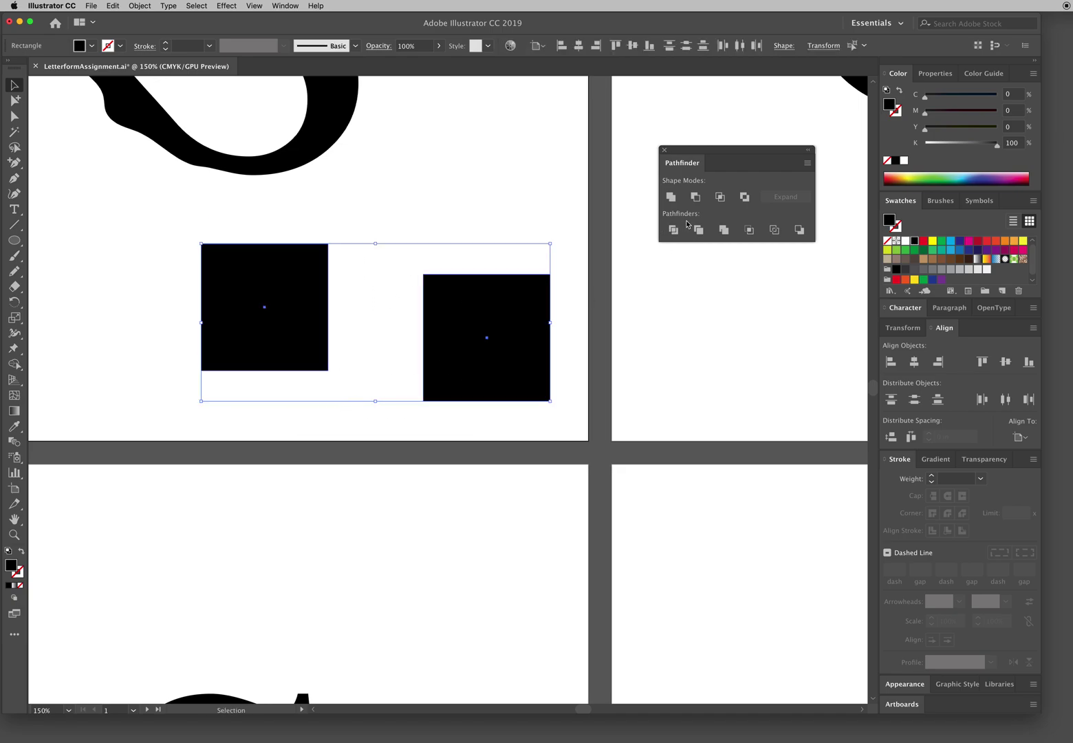
# Step: Remove the squares, then draw two overlapping ellipses and select both
pyautogui.click(719, 196)
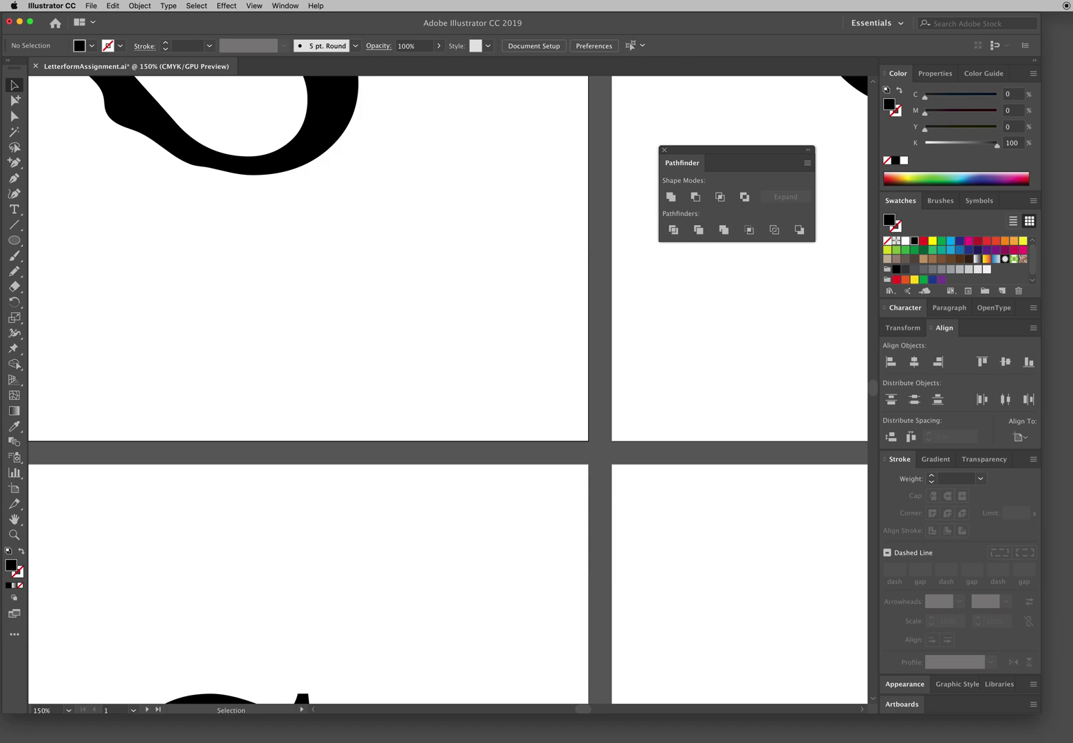
pyautogui.click(15, 240)
pyautogui.moveTo(247, 255); pyautogui.dragTo(411, 394)
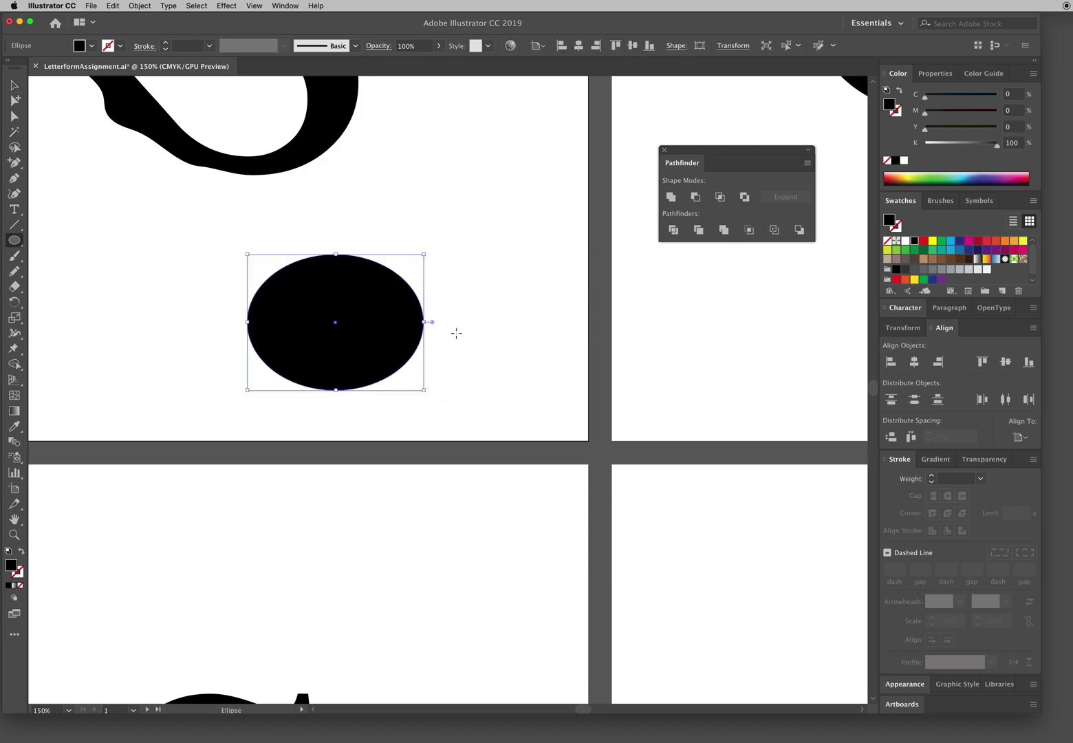
pyautogui.moveTo(481, 232); pyautogui.dragTo(327, 381)
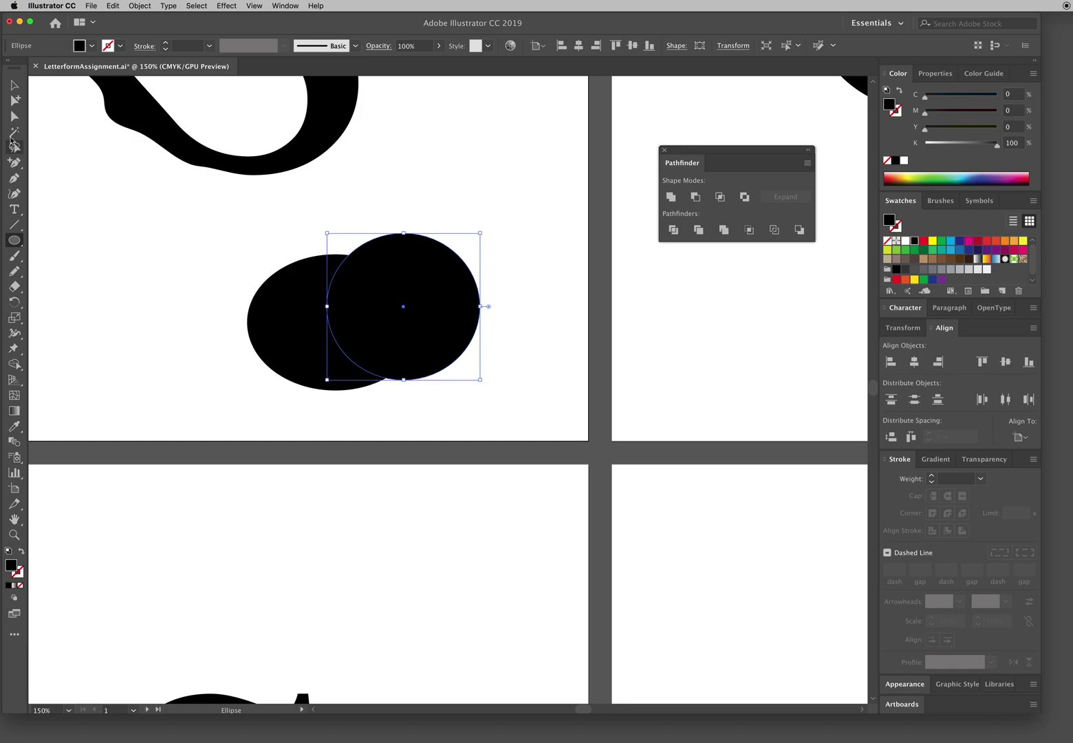
pyautogui.click(15, 86)
pyautogui.click(32, 177)
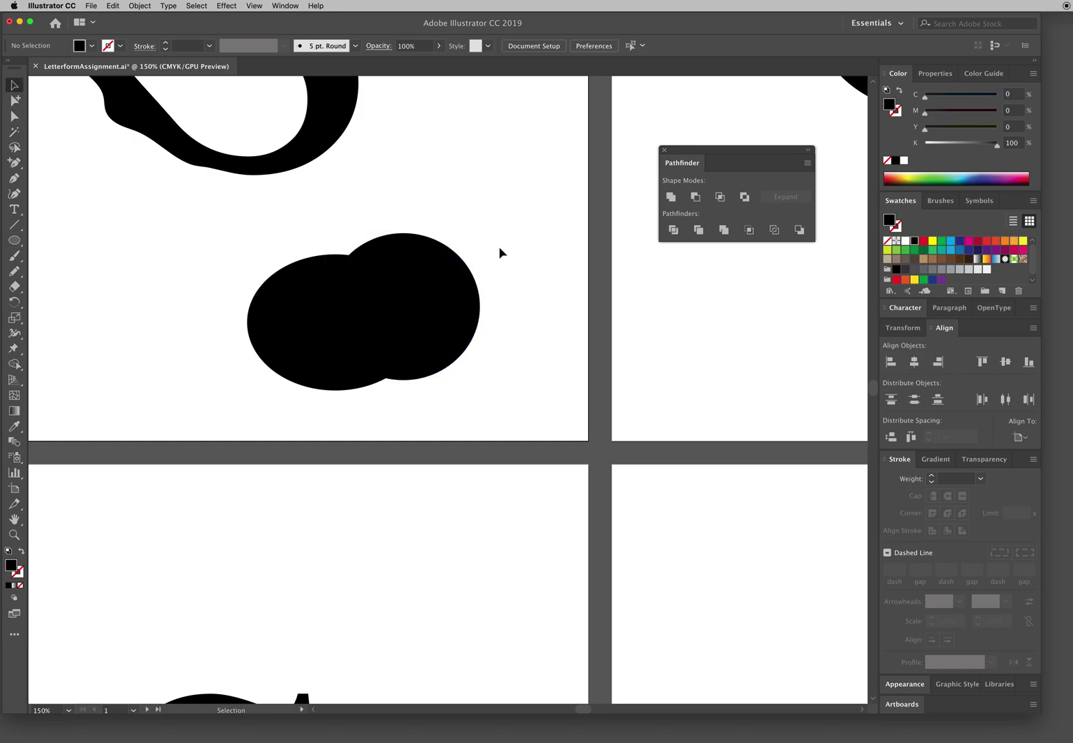
pyautogui.moveTo(527, 215); pyautogui.dragTo(326, 423)
# Step: Divide the ellipses, pull the crescents apart, then undo those moves
pyautogui.click(675, 230)
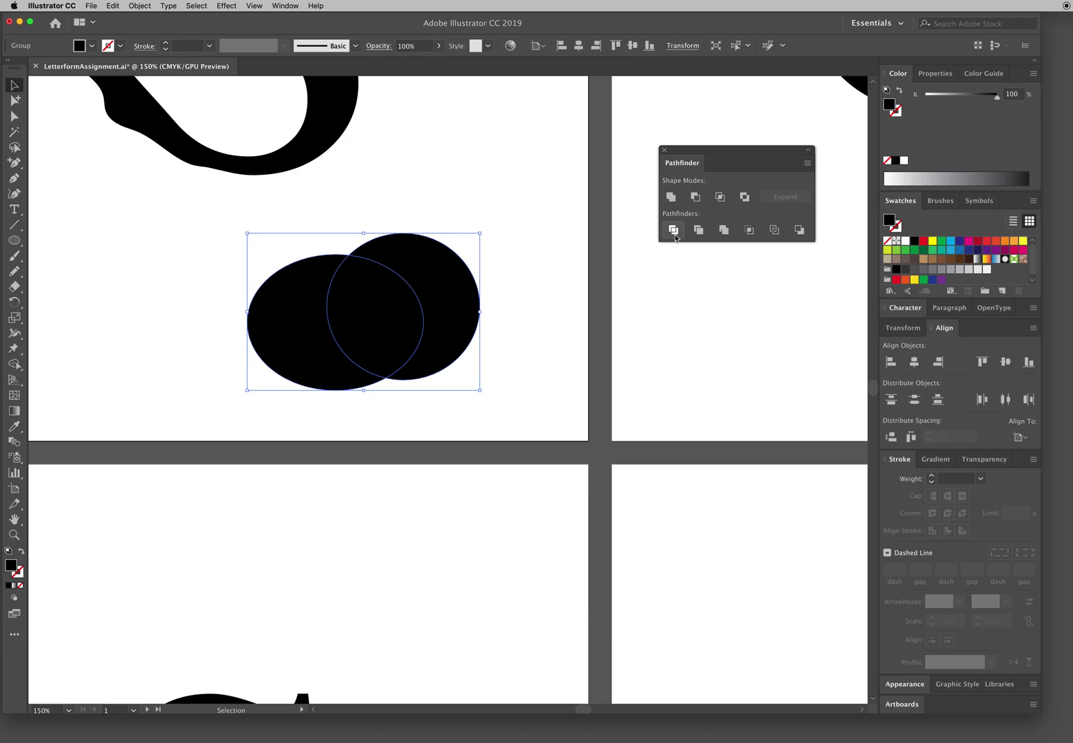
pyautogui.click(673, 231)
pyautogui.click(15, 115)
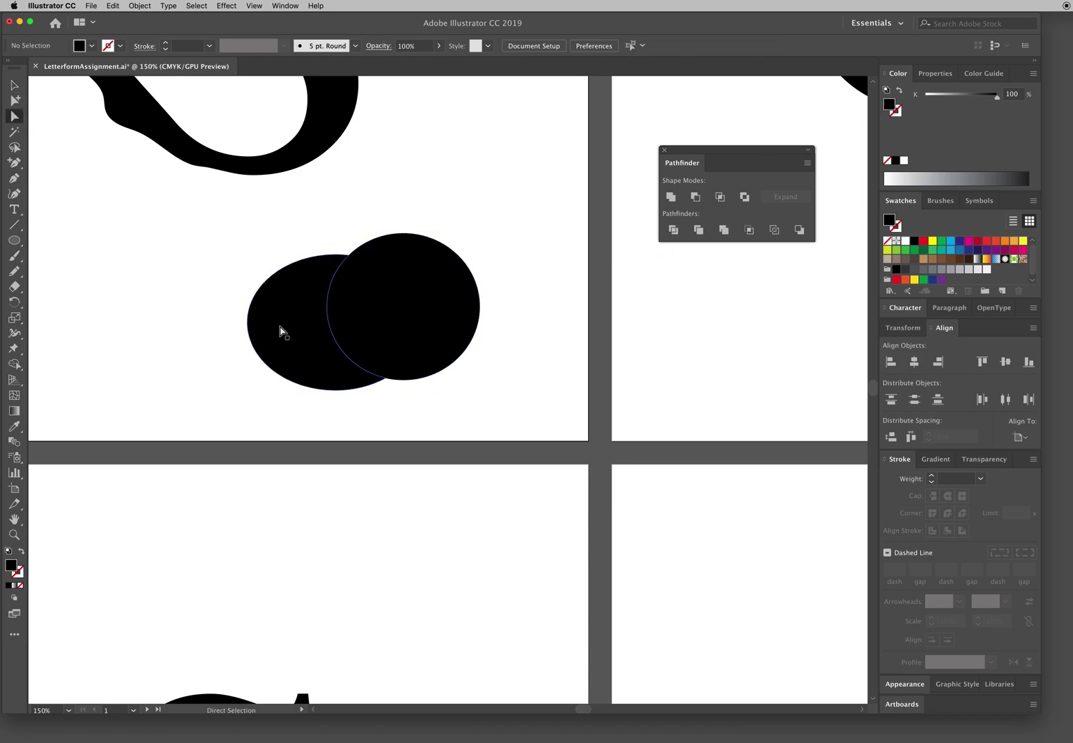
pyautogui.moveTo(289, 331); pyautogui.dragTo(231, 344)
pyautogui.moveTo(470, 324); pyautogui.dragTo(549, 306)
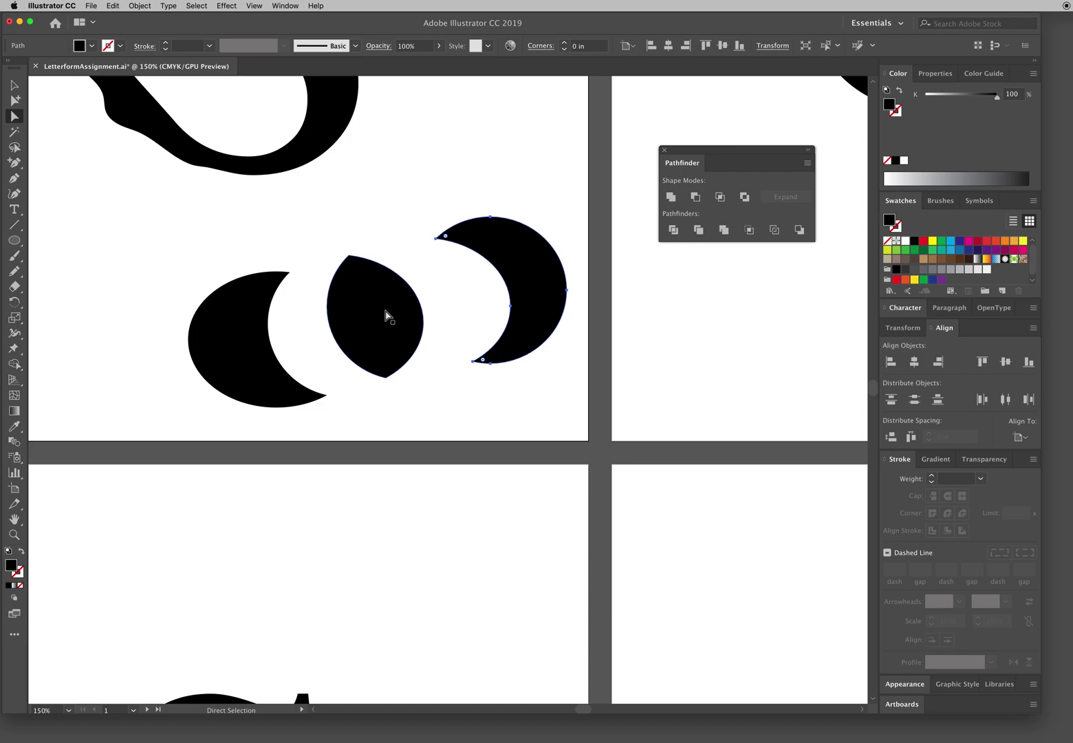
pyautogui.click(383, 311)
pyautogui.press('v')
pyautogui.press('super+z')
pyautogui.press('super+z')
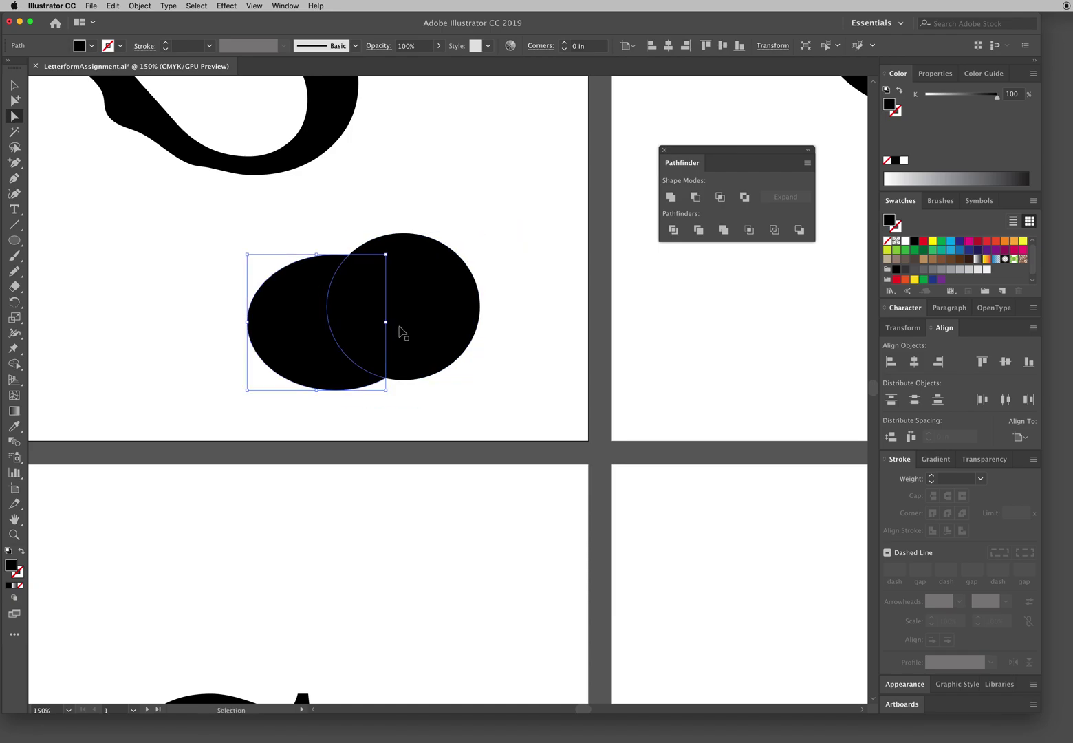
pyautogui.click(503, 209)
pyautogui.press('v')
# Step: Ungroup the divided ellipse pieces via the Object menu
pyautogui.click(285, 327)
pyautogui.press('super+z')
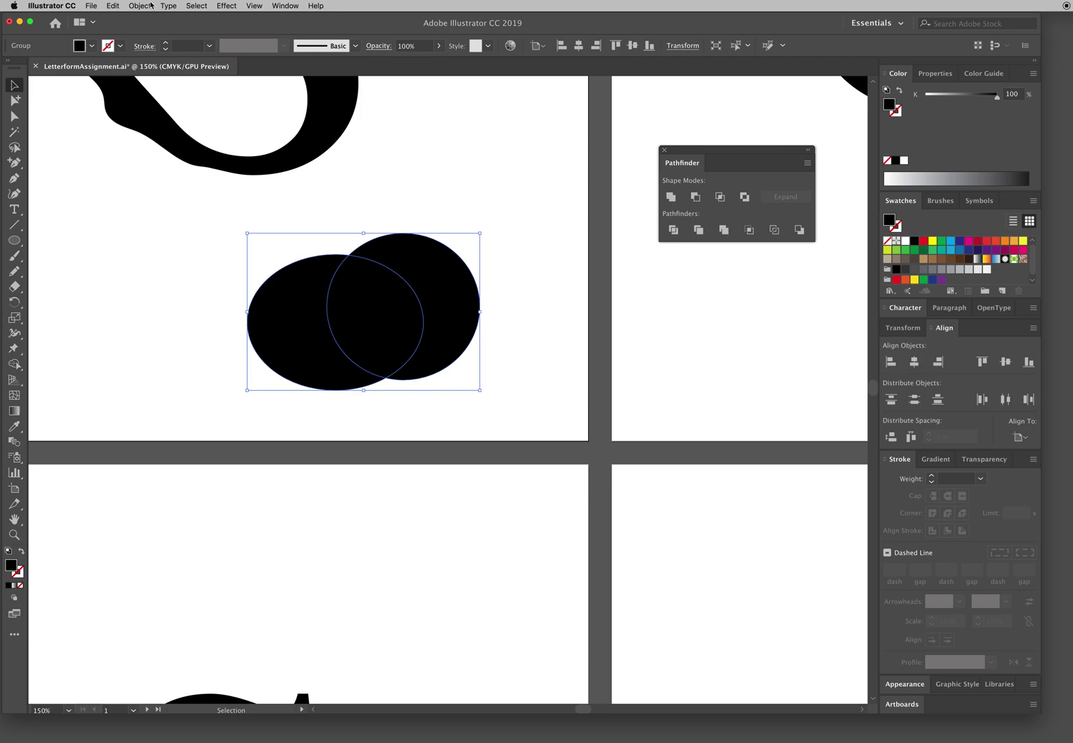
pyautogui.click(140, 6)
pyautogui.click(167, 57)
# Step: Color the pieces green, blue and brown, then select all three and delete them
pyautogui.click(452, 230)
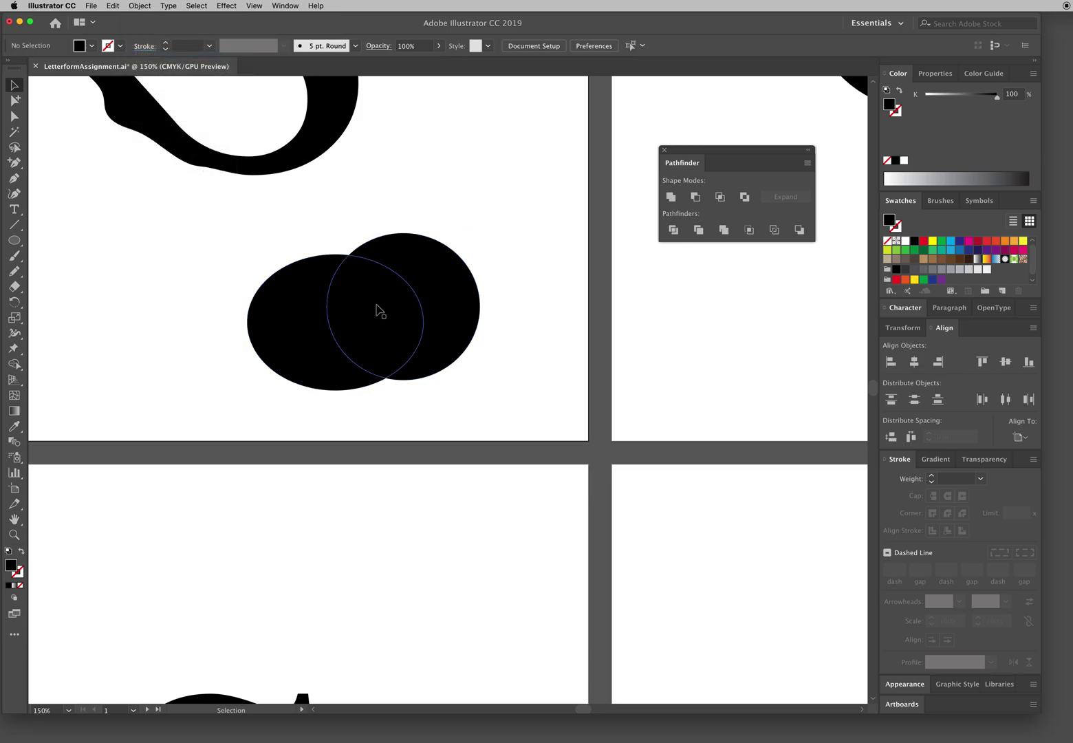
pyautogui.click(378, 310)
pyautogui.click(924, 248)
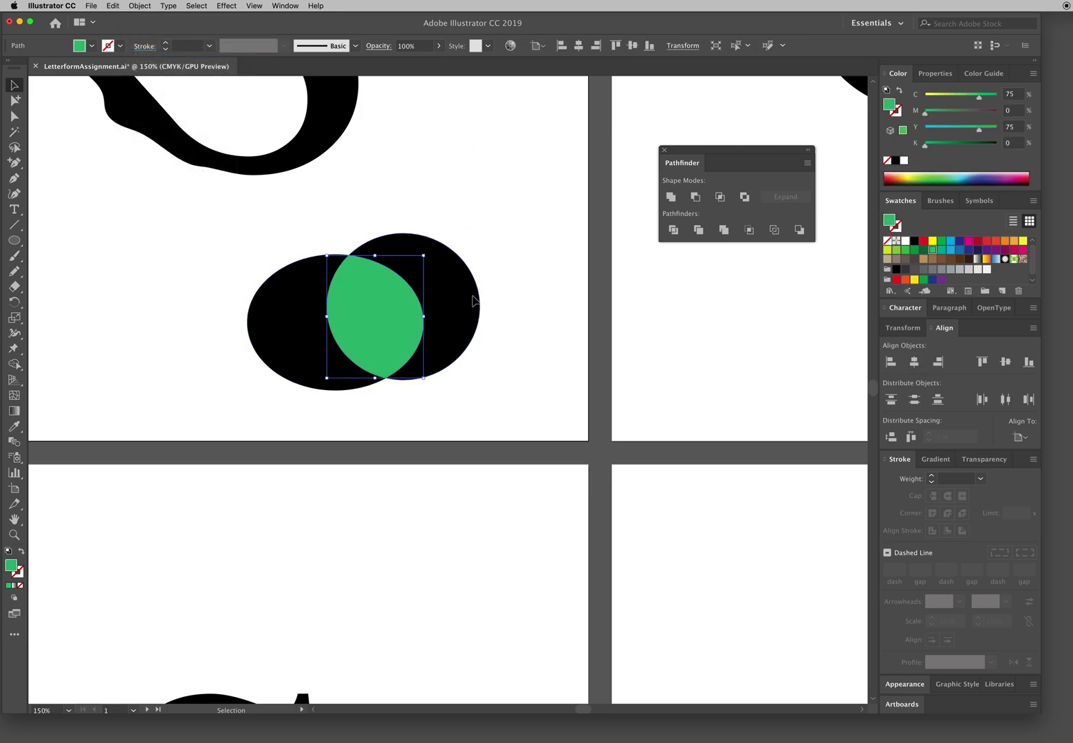
pyautogui.click(453, 268)
pyautogui.click(958, 244)
pyautogui.click(536, 335)
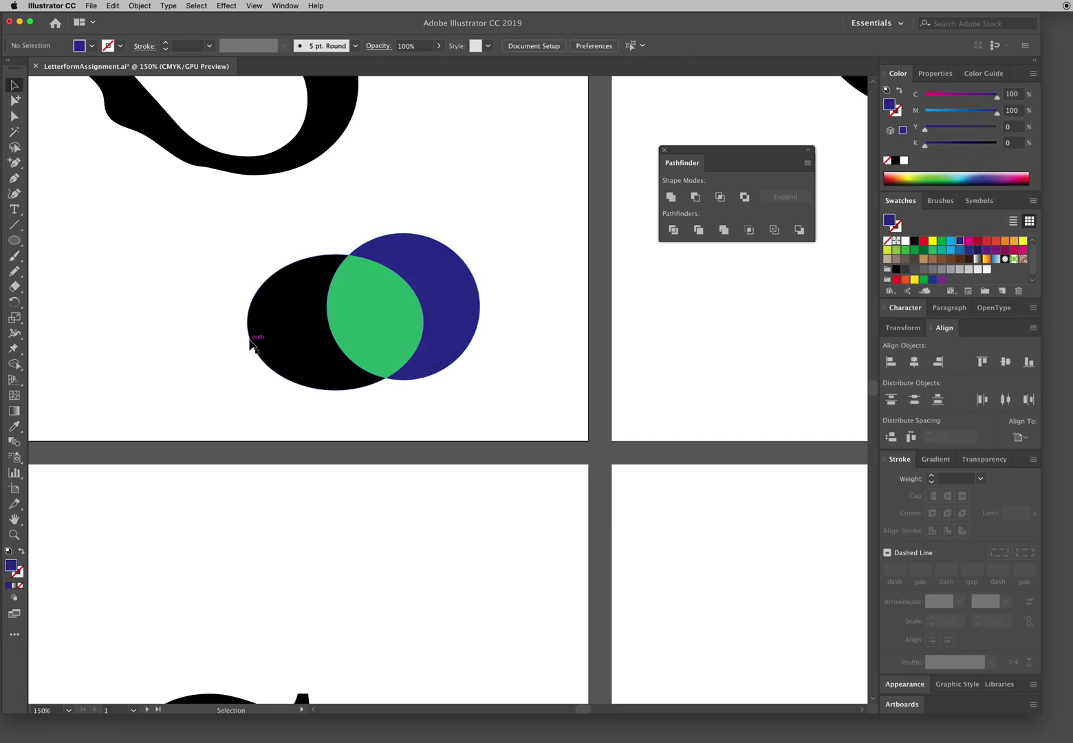
pyautogui.click(255, 343)
pyautogui.click(915, 259)
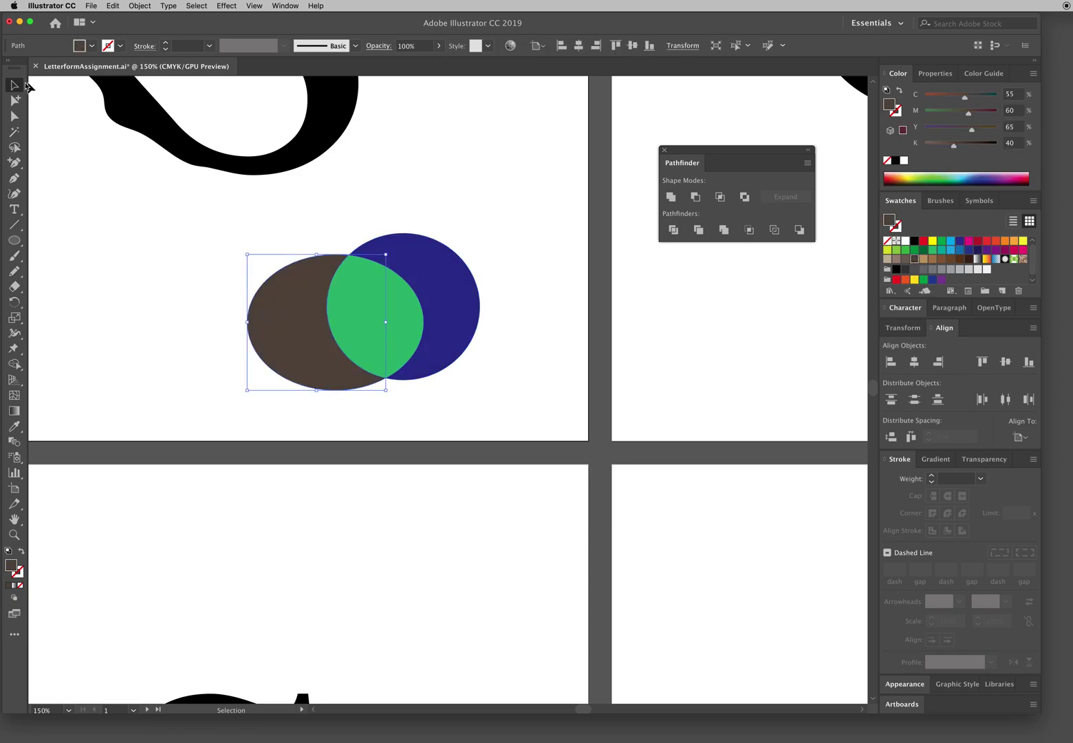
pyautogui.moveTo(140, 226); pyautogui.dragTo(480, 382)
pyautogui.press('Delete')
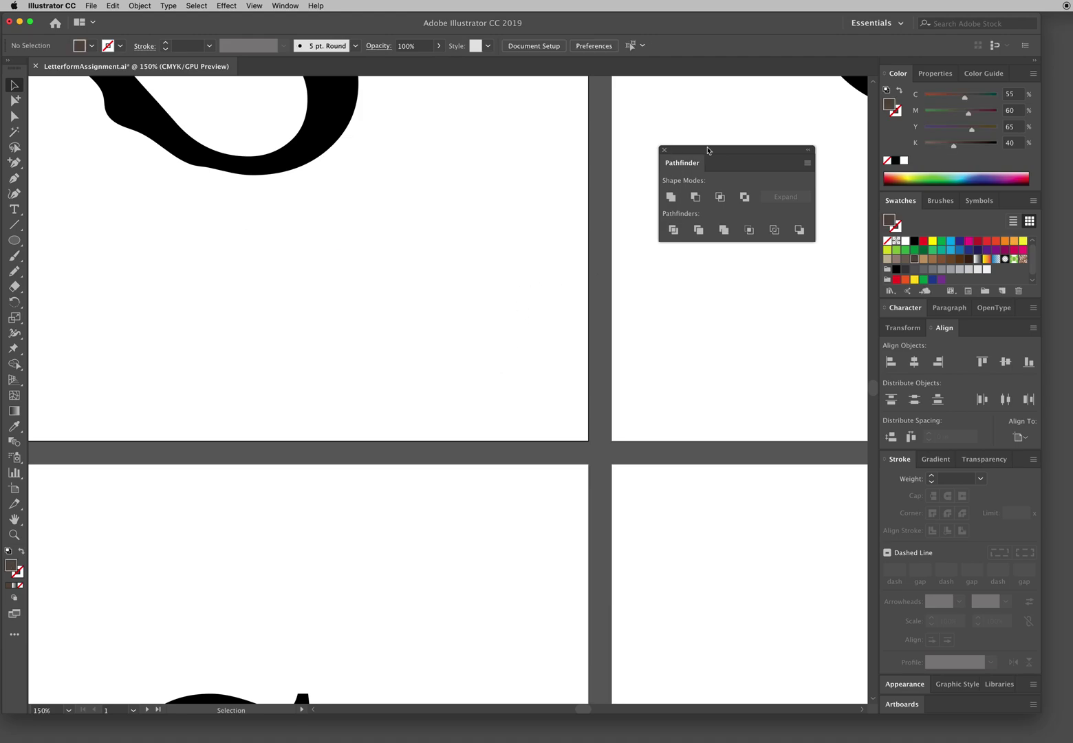
# Step: Move the Pathfinder panel aside, pan to the large S artboard, and select the S
pyautogui.moveTo(713, 153); pyautogui.dragTo(743, 150)
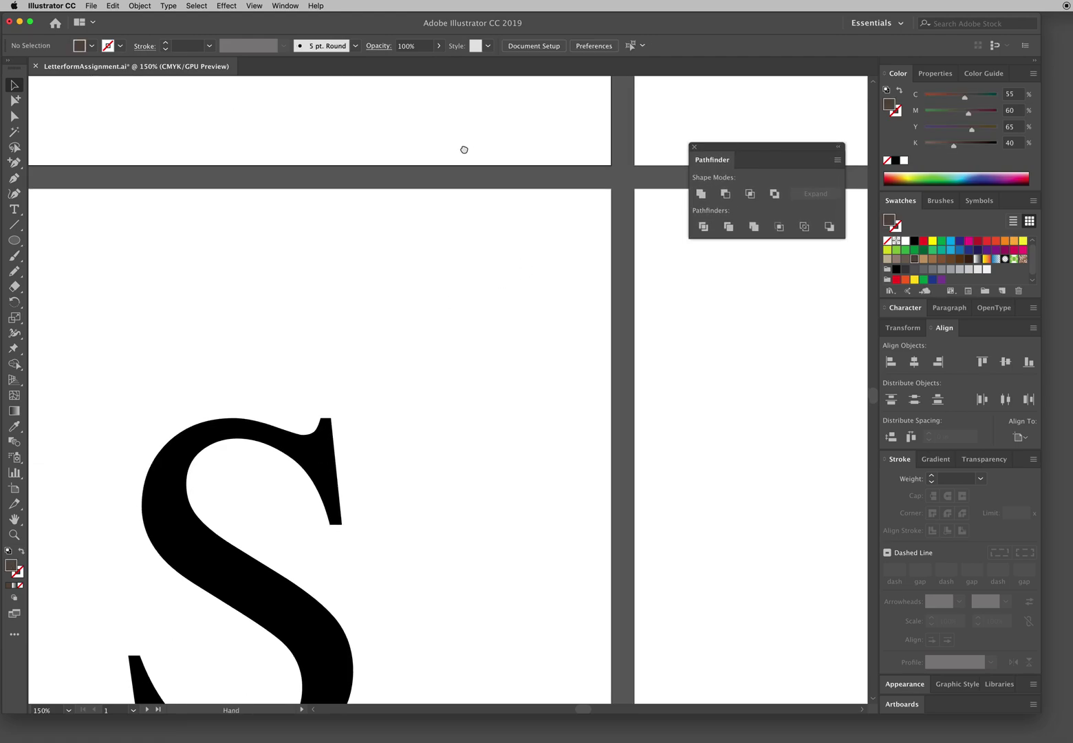
pyautogui.moveTo(462, 148)
pyautogui.mouseDown()
pyautogui.moveTo(450, 528)
pyautogui.moveTo(567, 348)
pyautogui.moveTo(560, 405)
pyautogui.mouseUp()
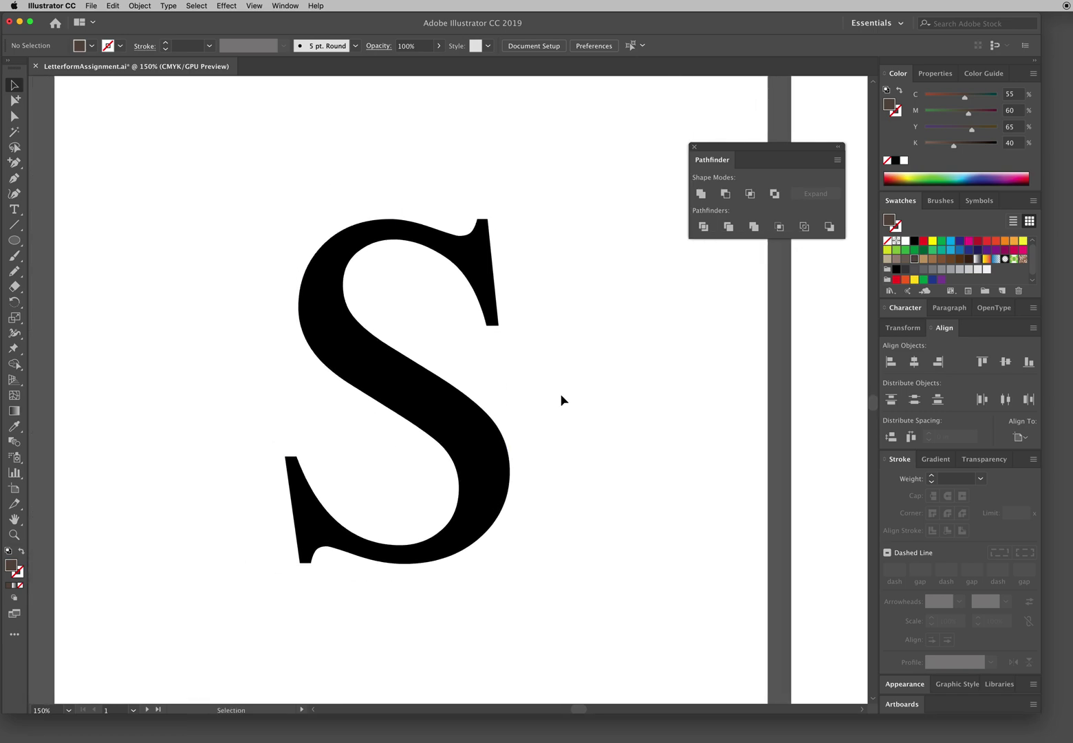
pyautogui.click(483, 439)
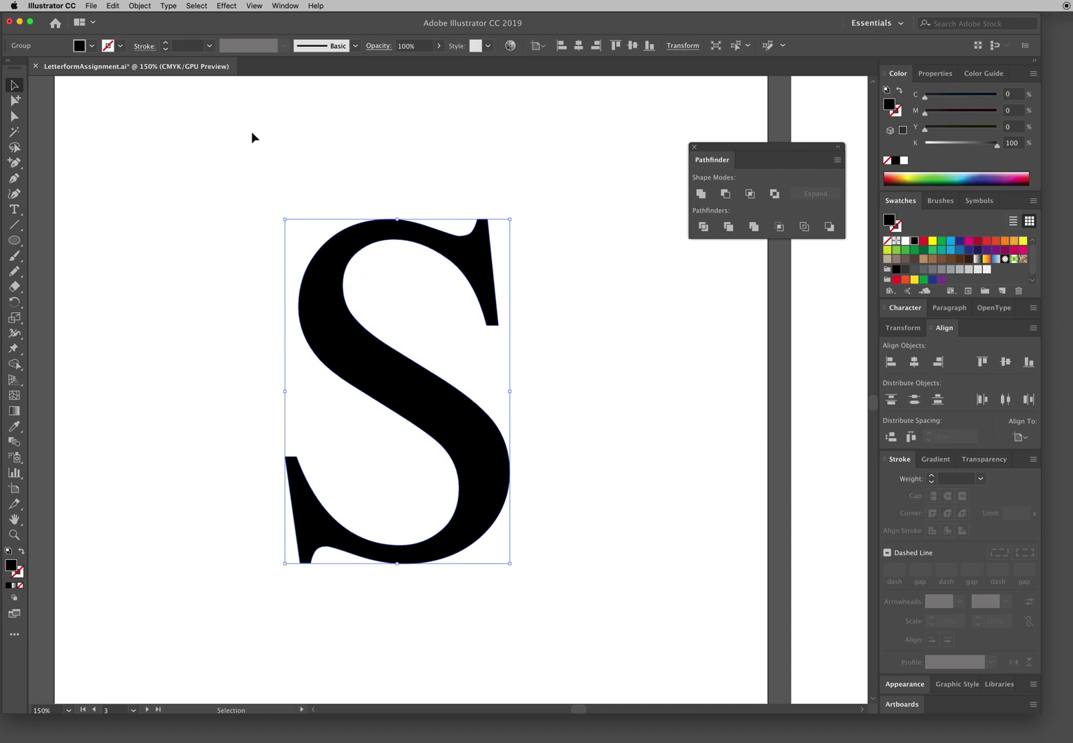
# Step: Delete 'LO' from the heading to leave P, move it over the S, and outline it
pyautogui.click(15, 209)
pyautogui.click(189, 186)
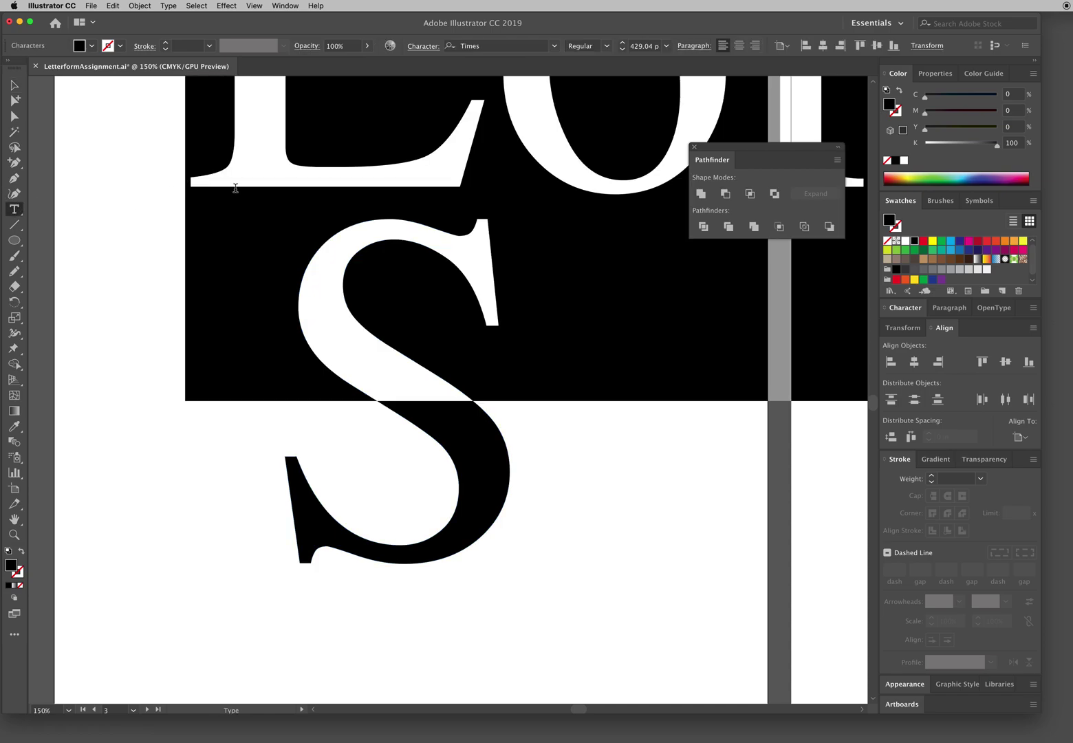
pyautogui.press('BackSpace')
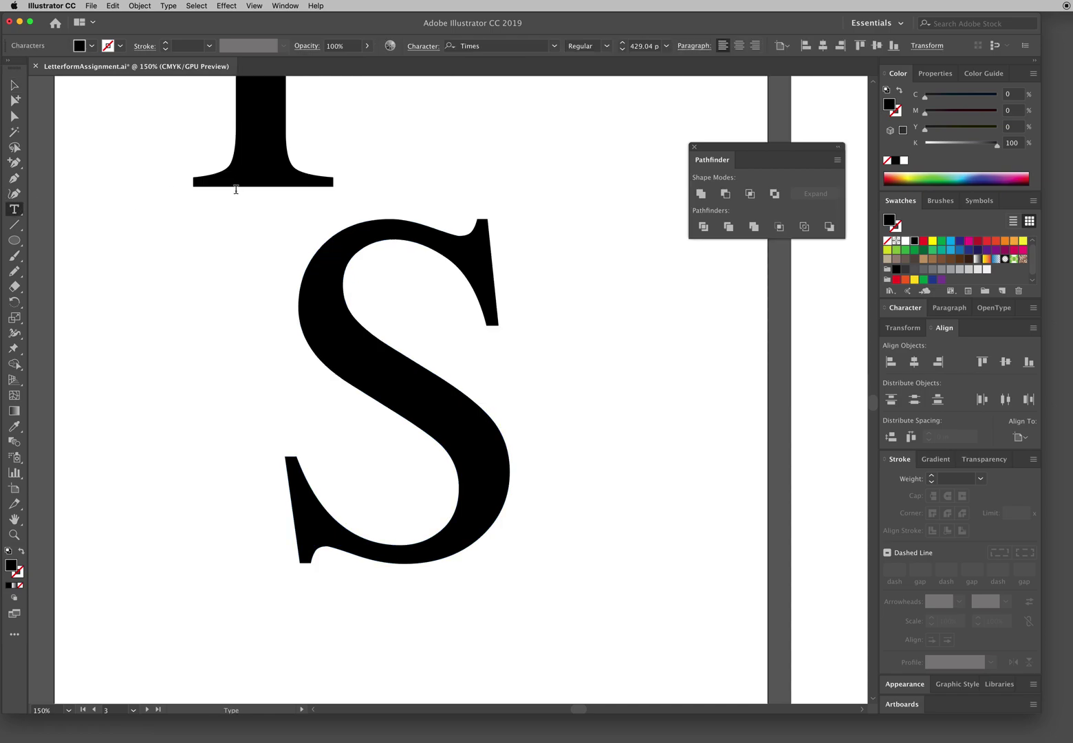
pyautogui.click(14, 85)
pyautogui.moveTo(308, 178); pyautogui.dragTo(266, 520)
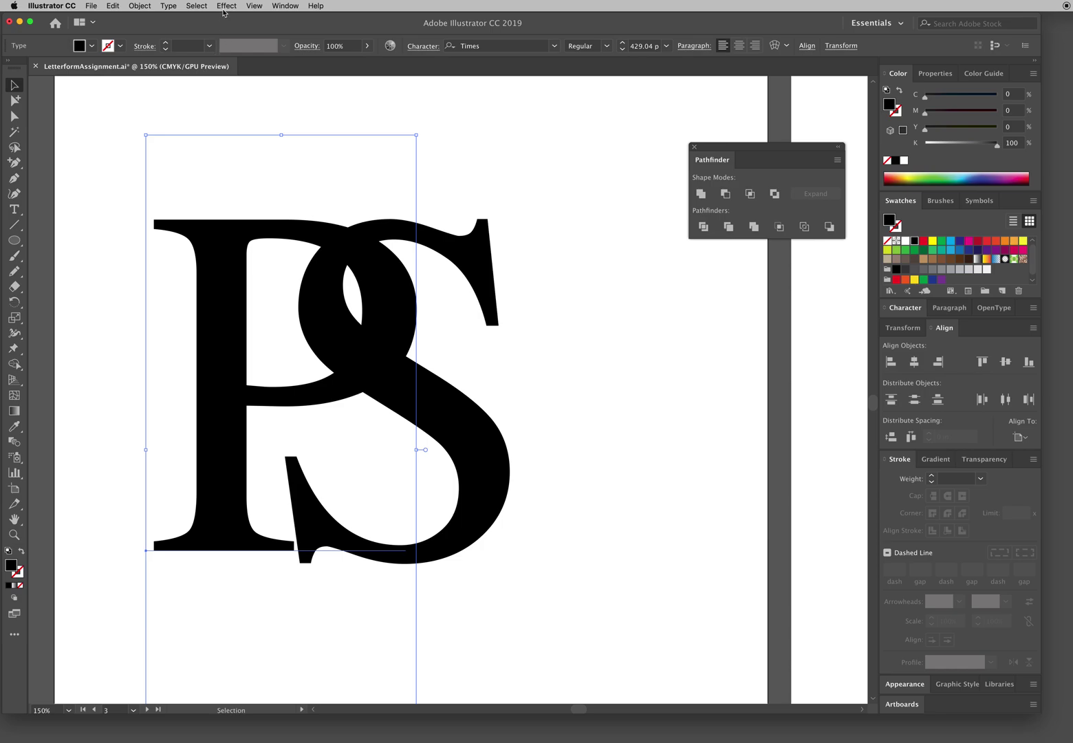
pyautogui.click(141, 6)
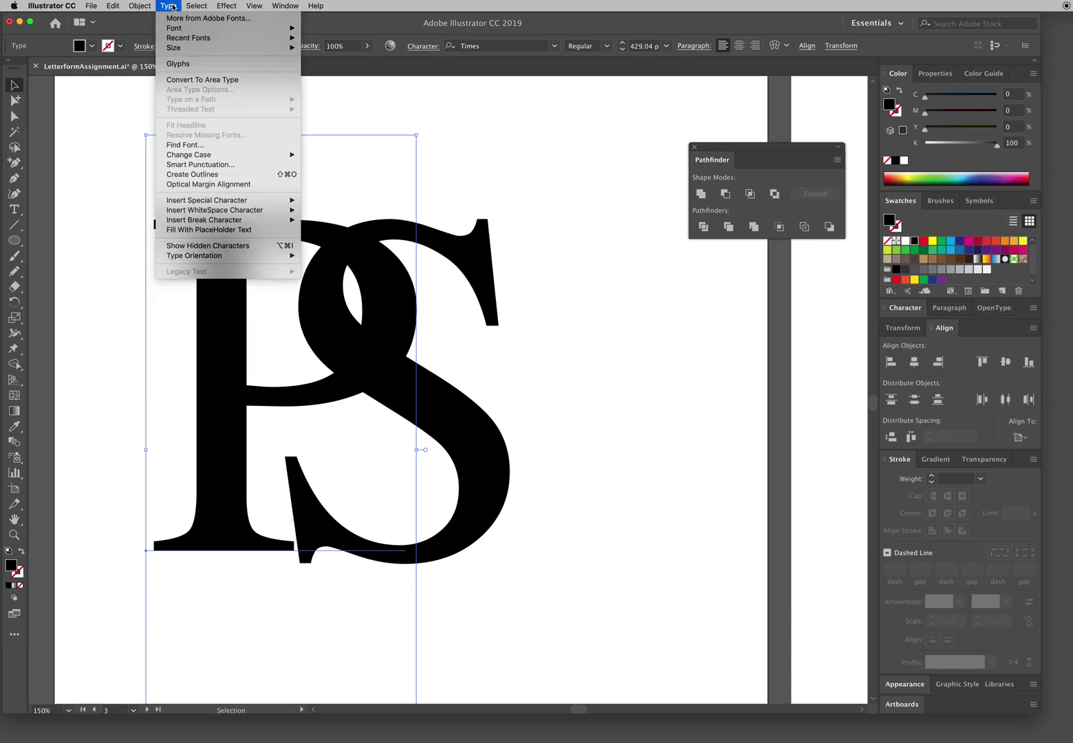
pyautogui.click(219, 175)
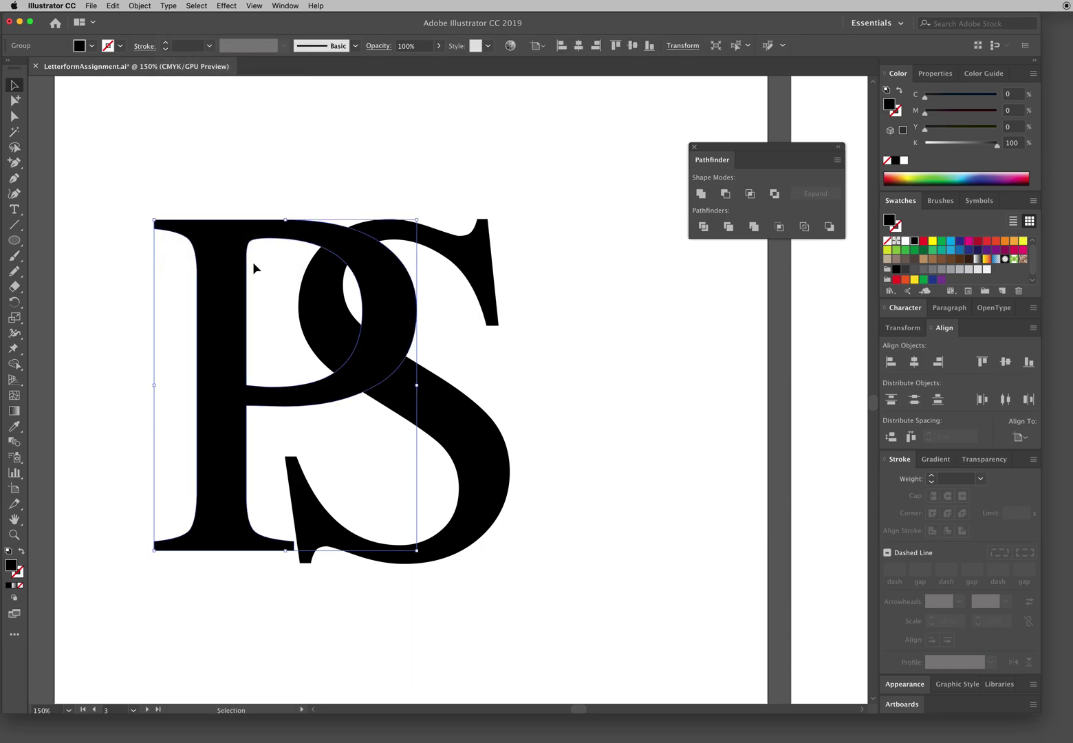
# Step: Drag the outlined P until its stem crosses the S centre, then deselect
pyautogui.moveTo(251, 287)
pyautogui.mouseDown()
pyautogui.moveTo(448, 422)
pyautogui.moveTo(486, 412)
pyautogui.mouseUp()
pyautogui.moveTo(562, 359)
pyautogui.mouseDown()
pyautogui.moveTo(471, 219)
pyautogui.moveTo(487, 193)
pyautogui.moveTo(472, 186)
pyautogui.moveTo(518, 251)
pyautogui.moveTo(493, 194)
pyautogui.mouseUp()
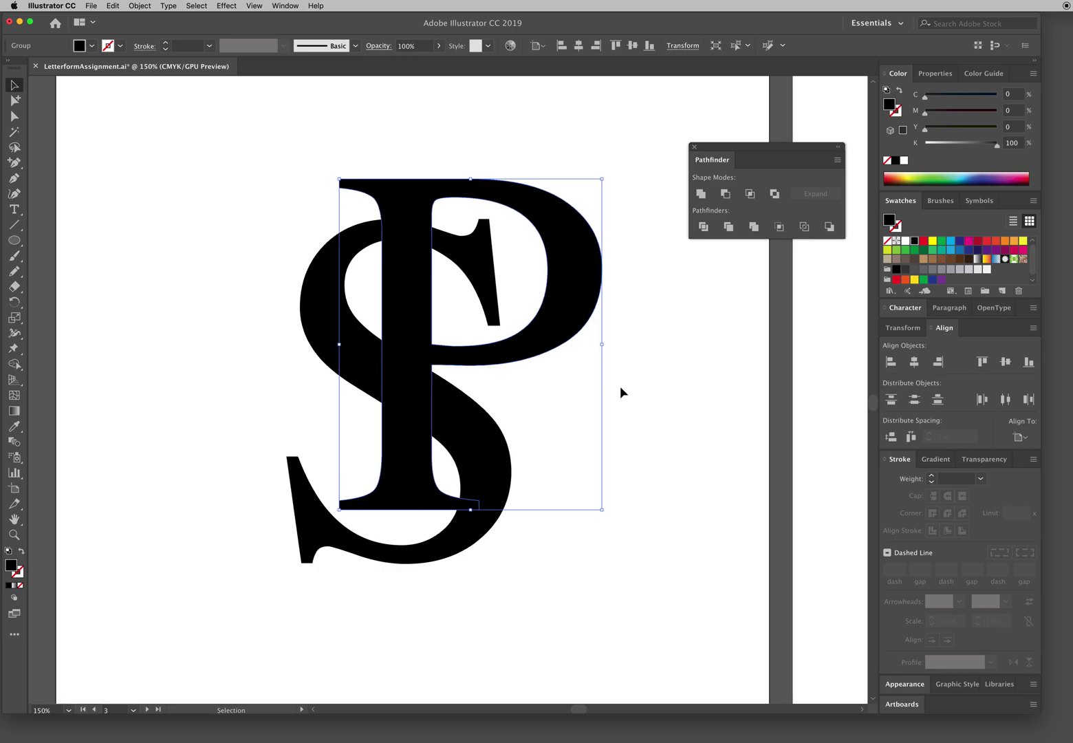
pyautogui.moveTo(567, 339)
pyautogui.mouseDown()
pyautogui.moveTo(368, 593)
pyautogui.moveTo(550, 321)
pyautogui.moveTo(559, 327)
pyautogui.mouseUp()
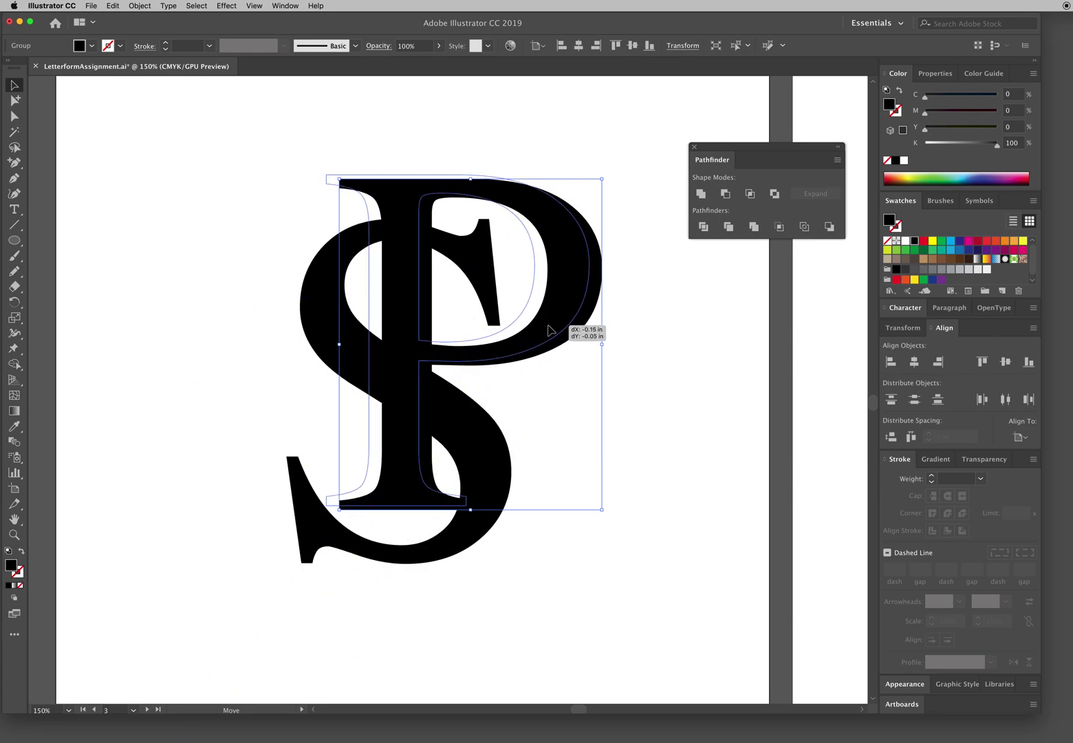
pyautogui.moveTo(558, 327); pyautogui.dragTo(560, 332)
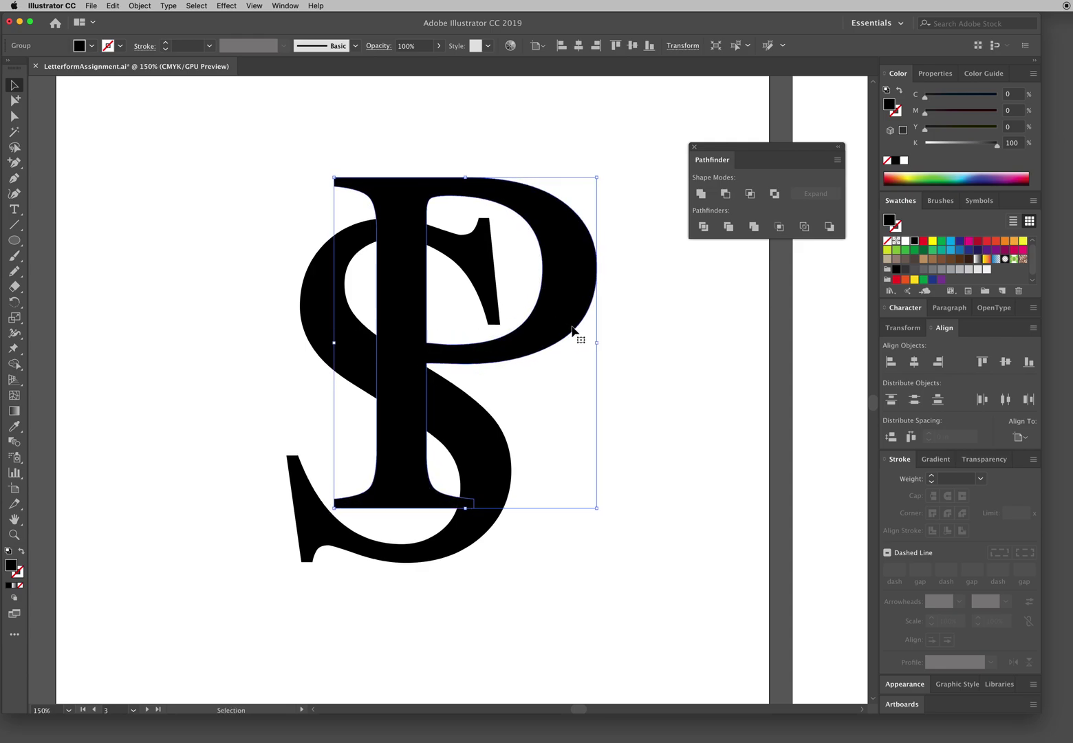
pyautogui.click(694, 275)
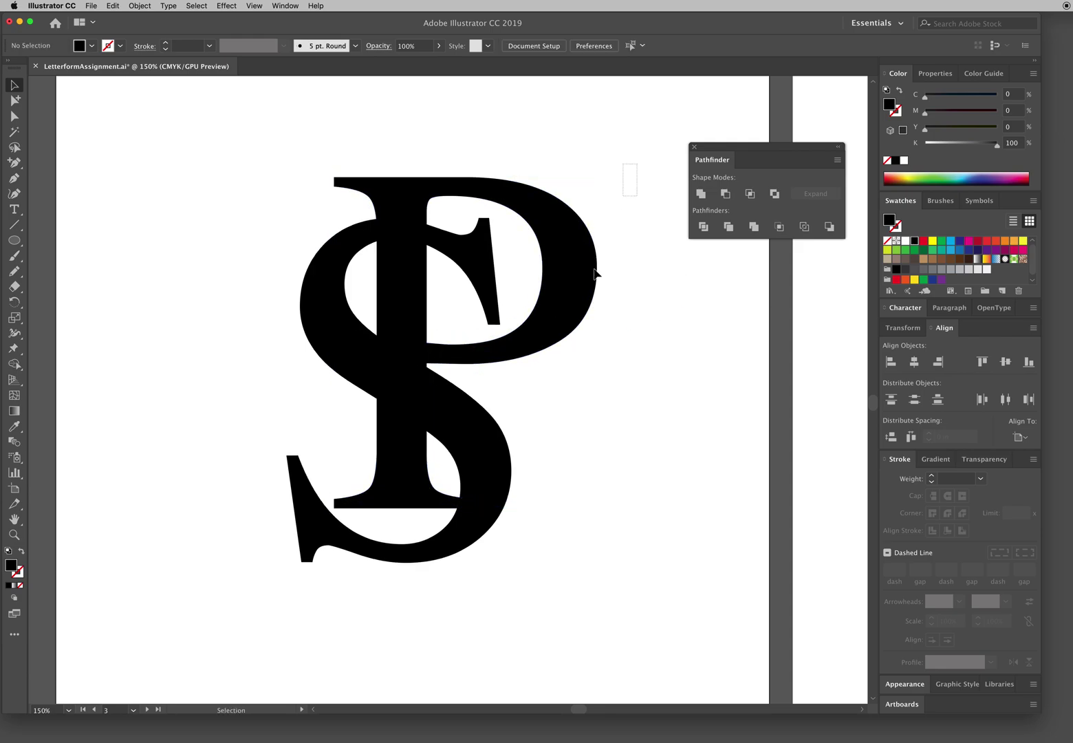
# Step: Select both letters and apply Pathfinder Unite to merge the S and P
pyautogui.moveTo(629, 172); pyautogui.dragTo(296, 615)
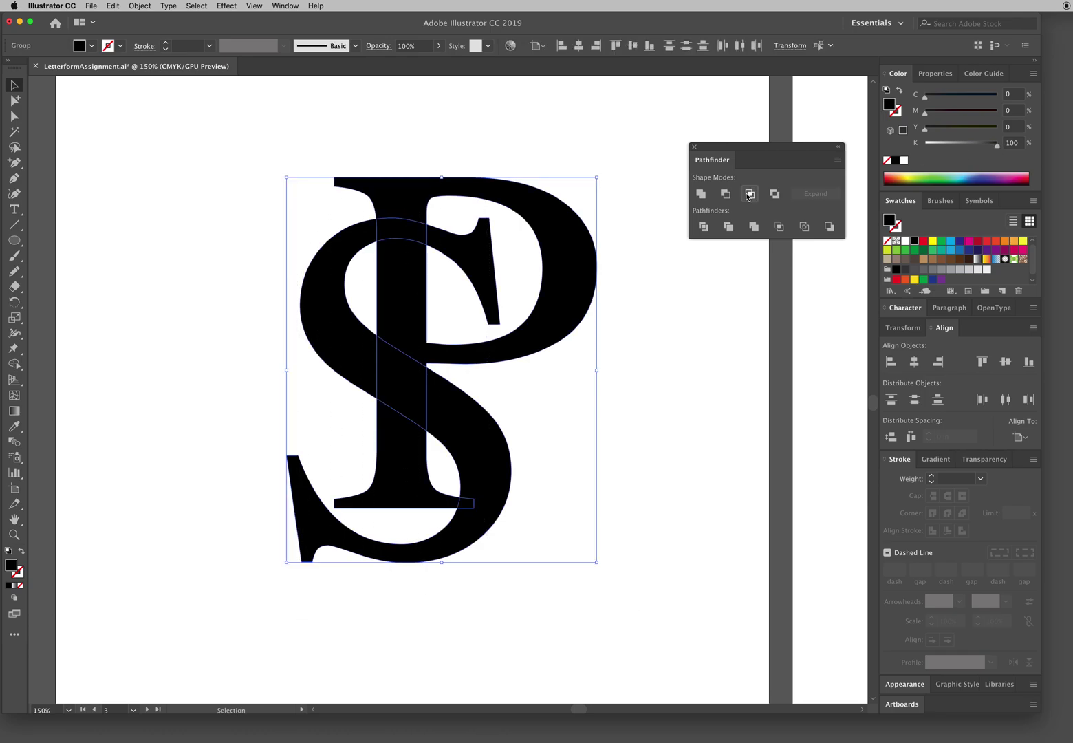
pyautogui.click(701, 194)
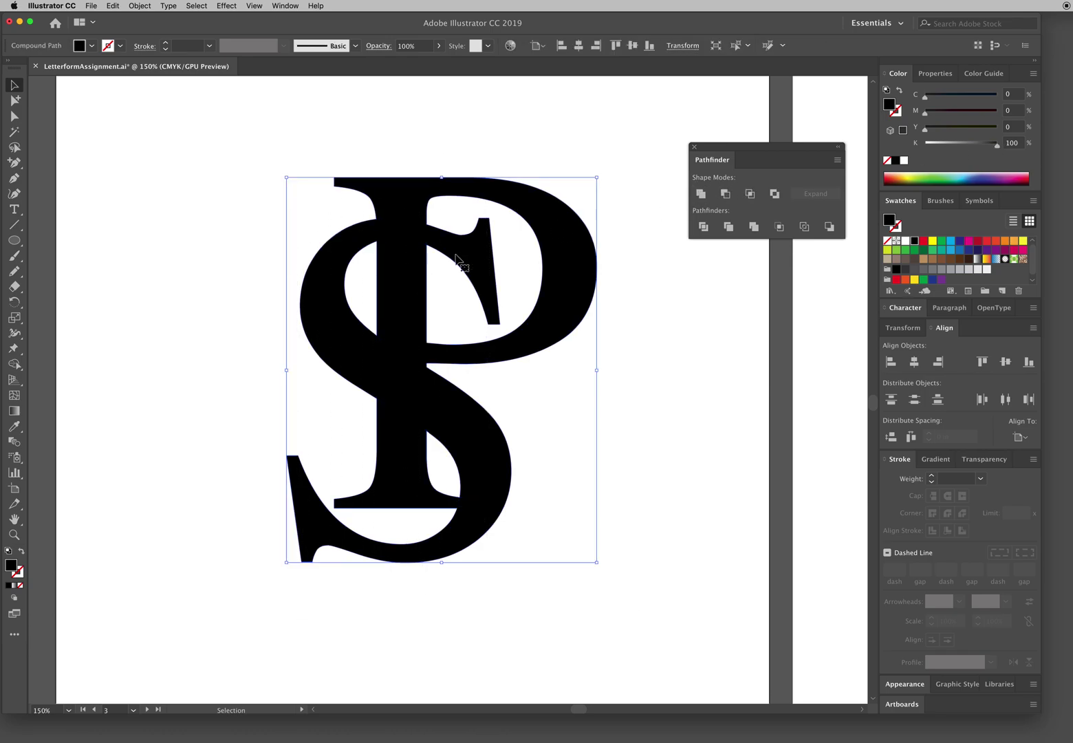
pyautogui.press('super')
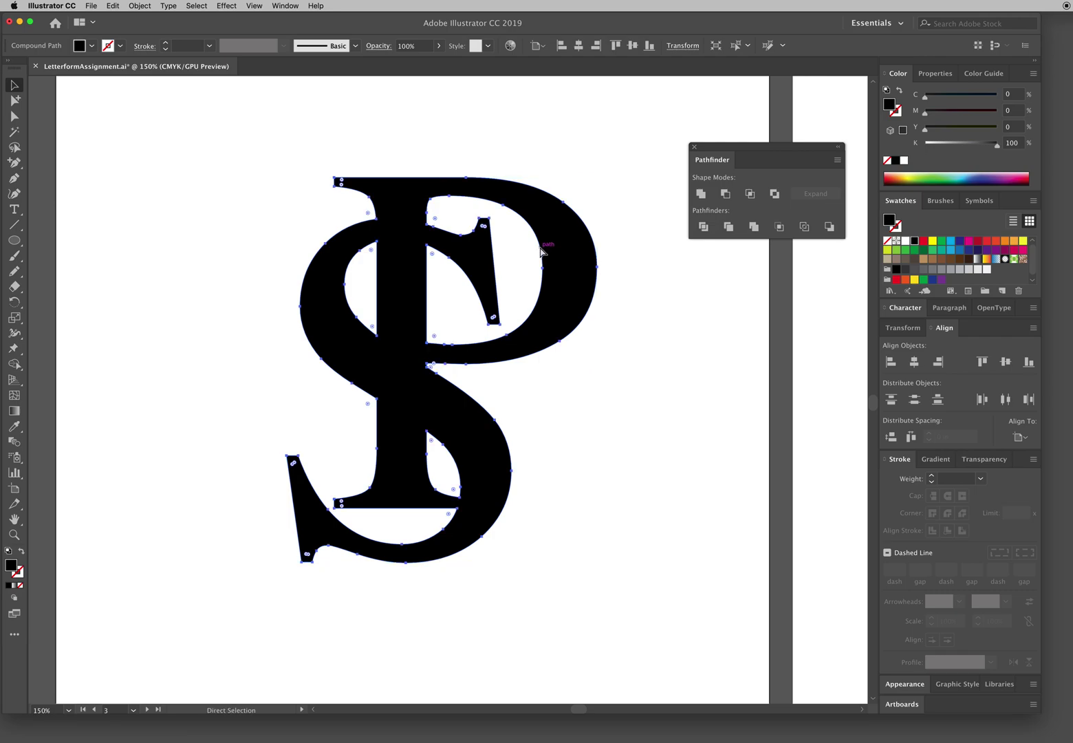
pyautogui.press('super')
pyautogui.press('super')
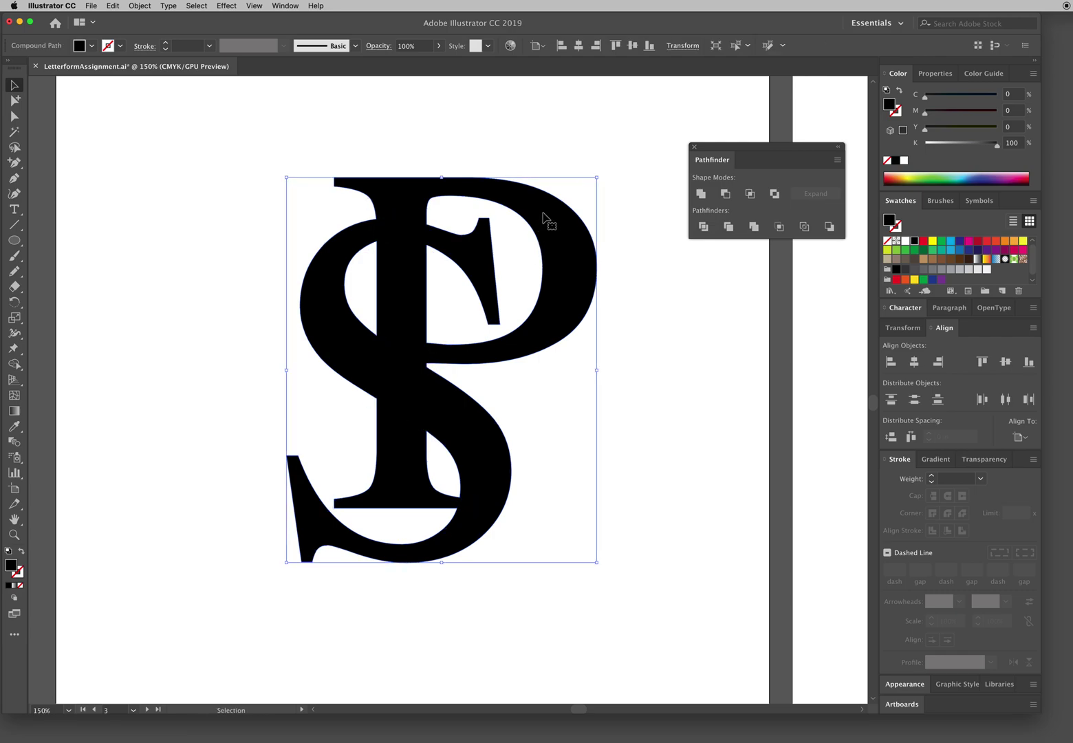
pyautogui.press('super')
# Step: Try other fill colours, including green, then undo back to the black fill
pyautogui.click(951, 249)
pyautogui.click(905, 269)
pyautogui.press('super+z')
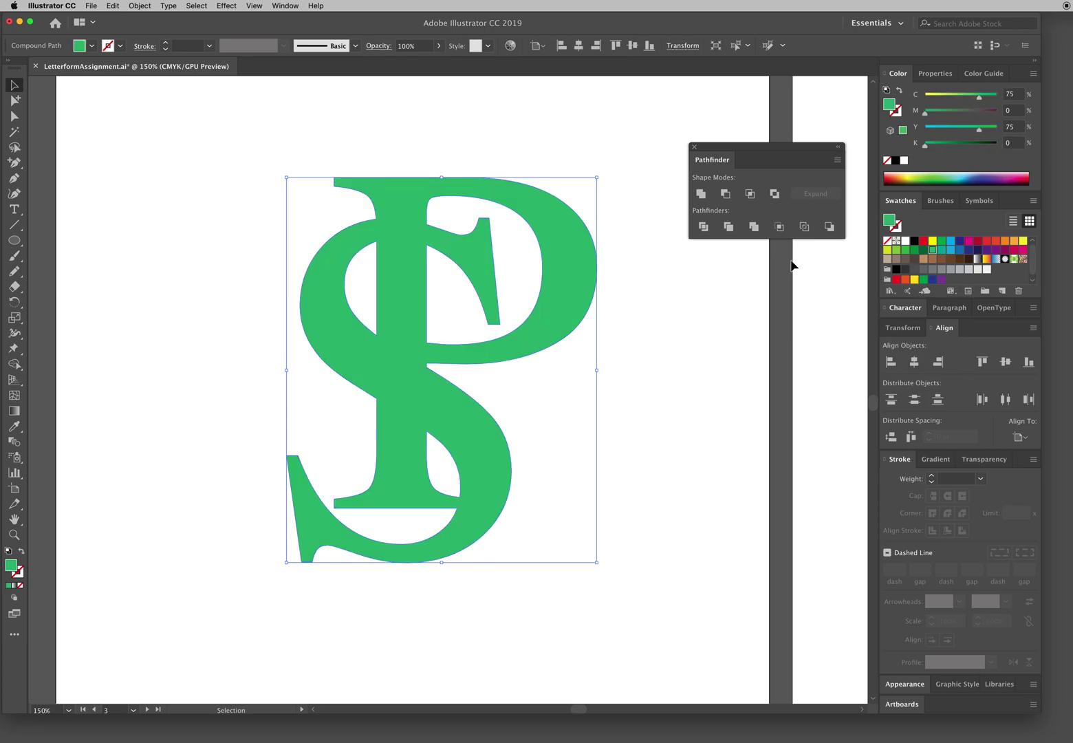
pyautogui.press('super+z')
pyautogui.press('super+z')
pyautogui.press('super+z')
pyautogui.press('super+z')
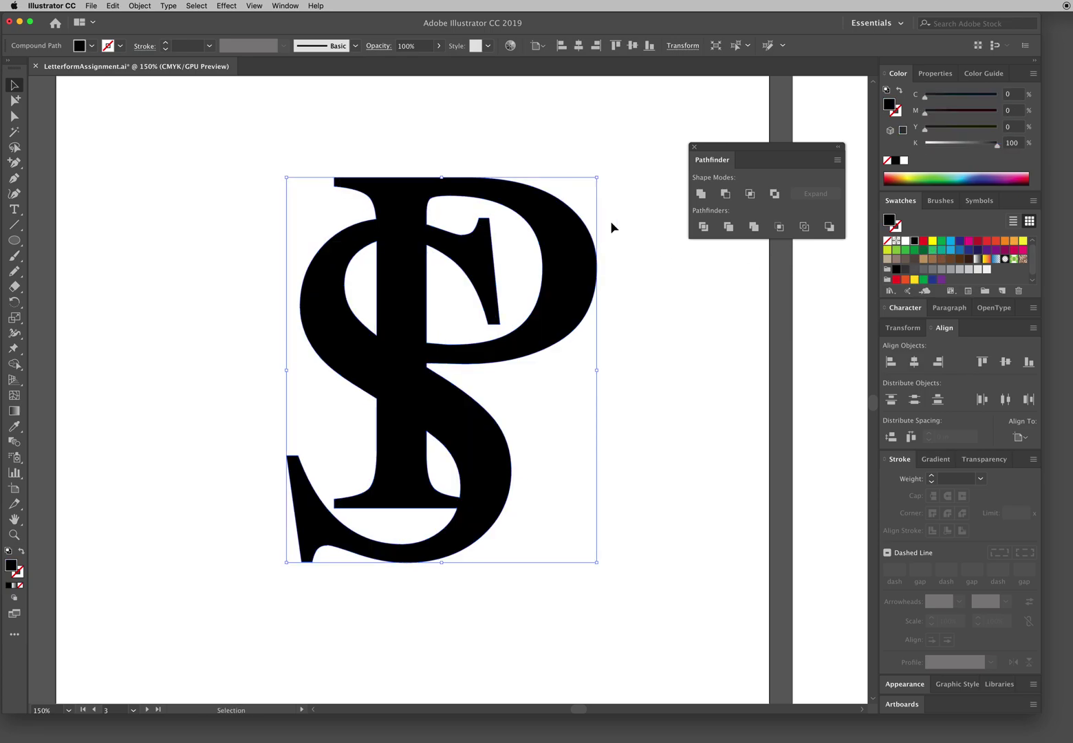
pyautogui.press('super+z')
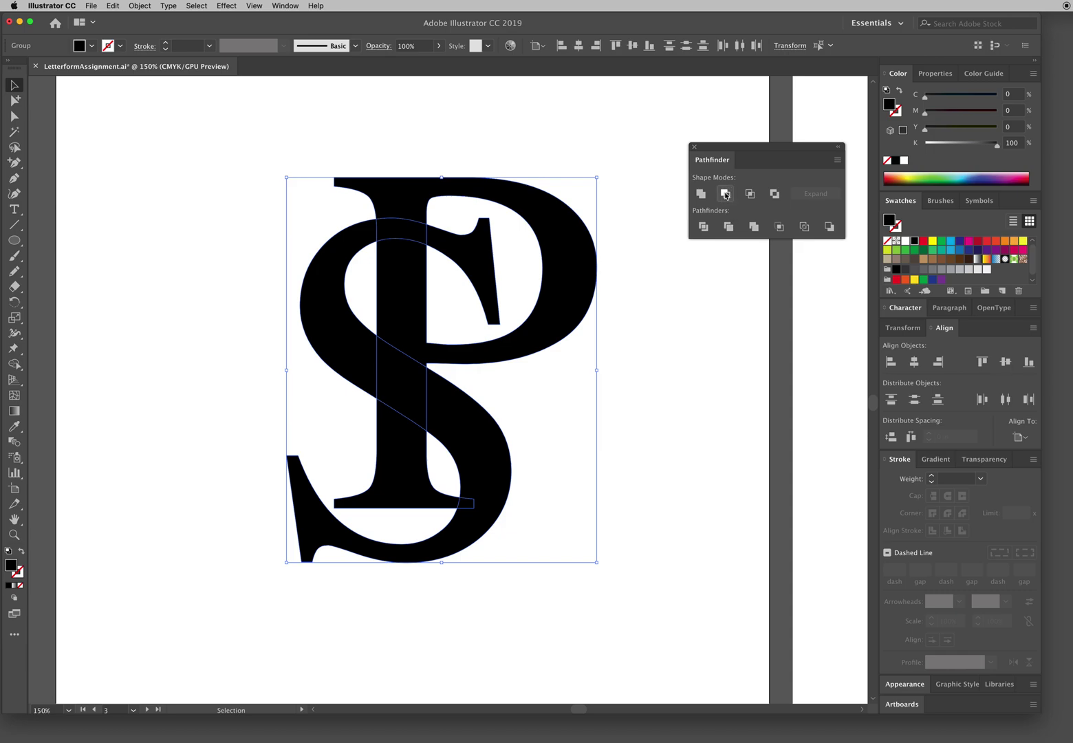
# Step: Try Minus Front to cut the P from the S, then undo it and reselect both letters
pyautogui.click(725, 194)
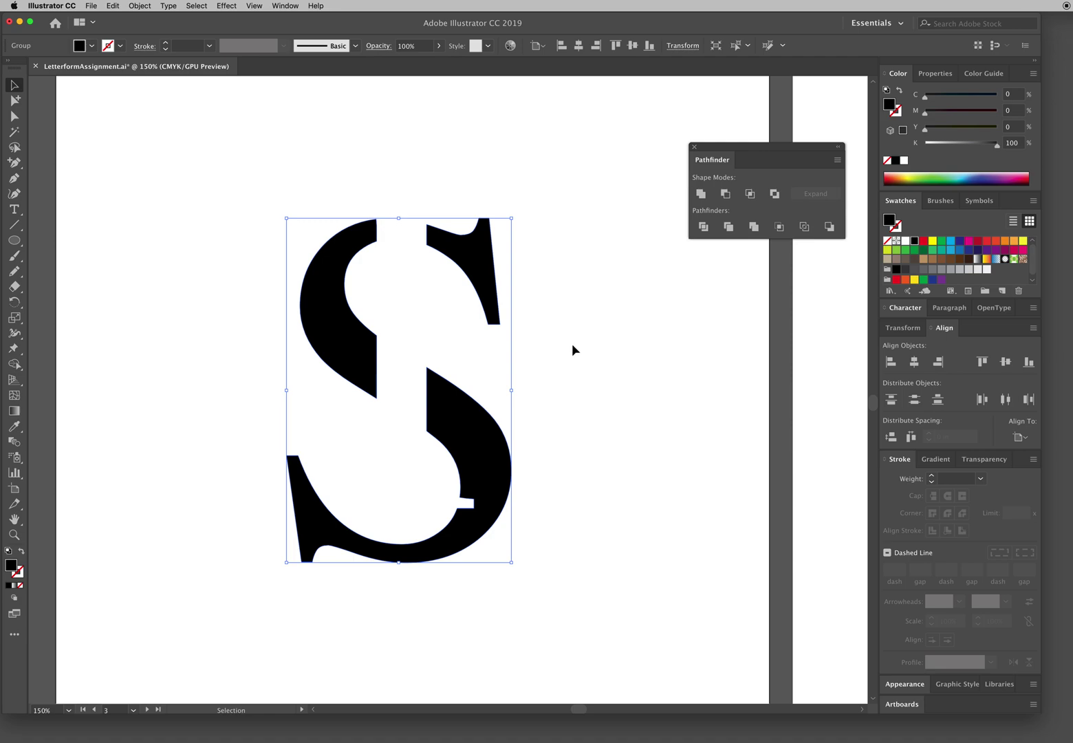
pyautogui.press('super+z')
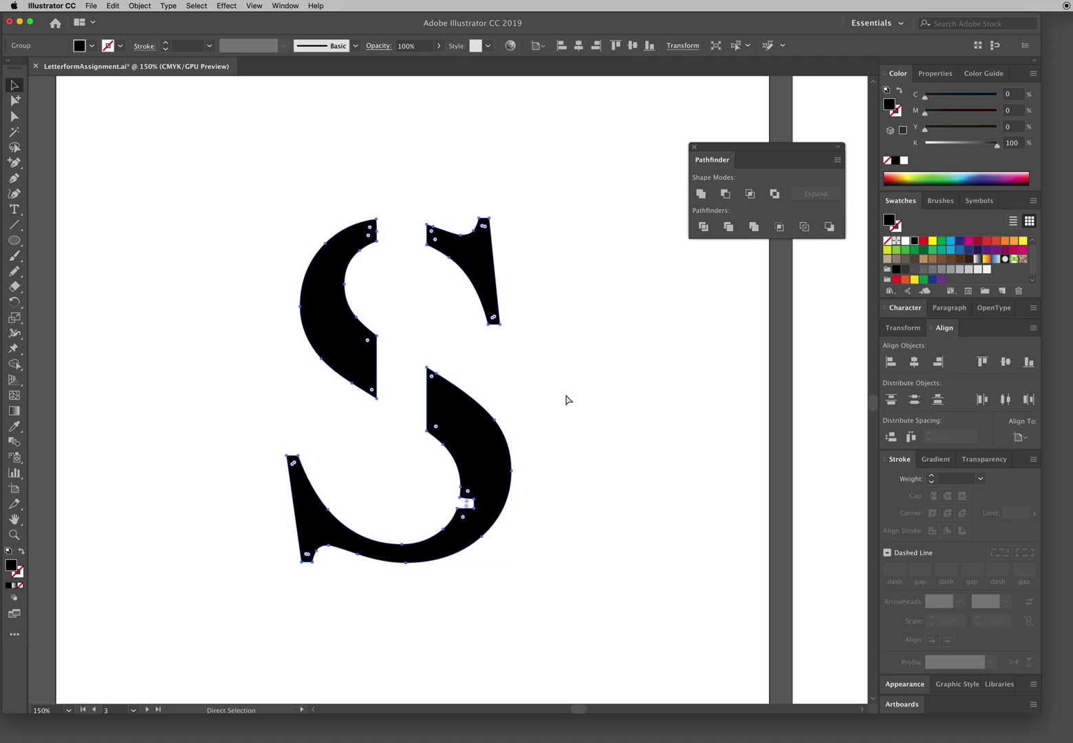
pyautogui.press('super+z')
pyautogui.click(579, 348)
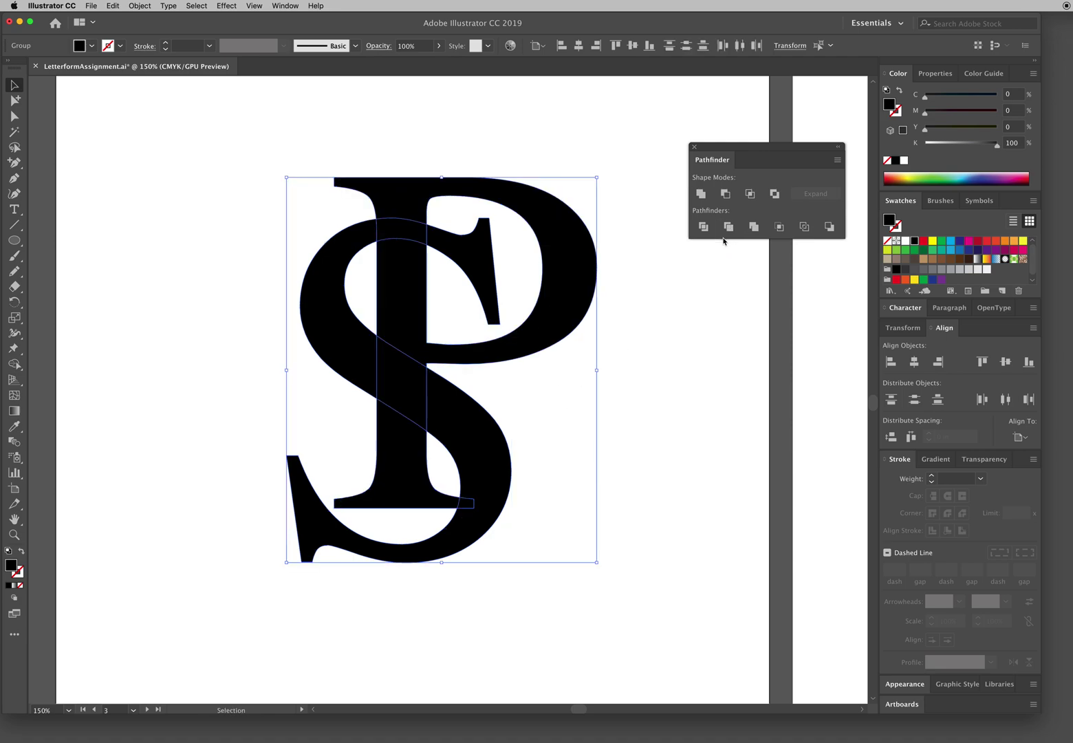
# Step: Try Intersect and undo it, apply Exclude to whiten the overlaps, deselect, then undo Exclude
pyautogui.click(751, 194)
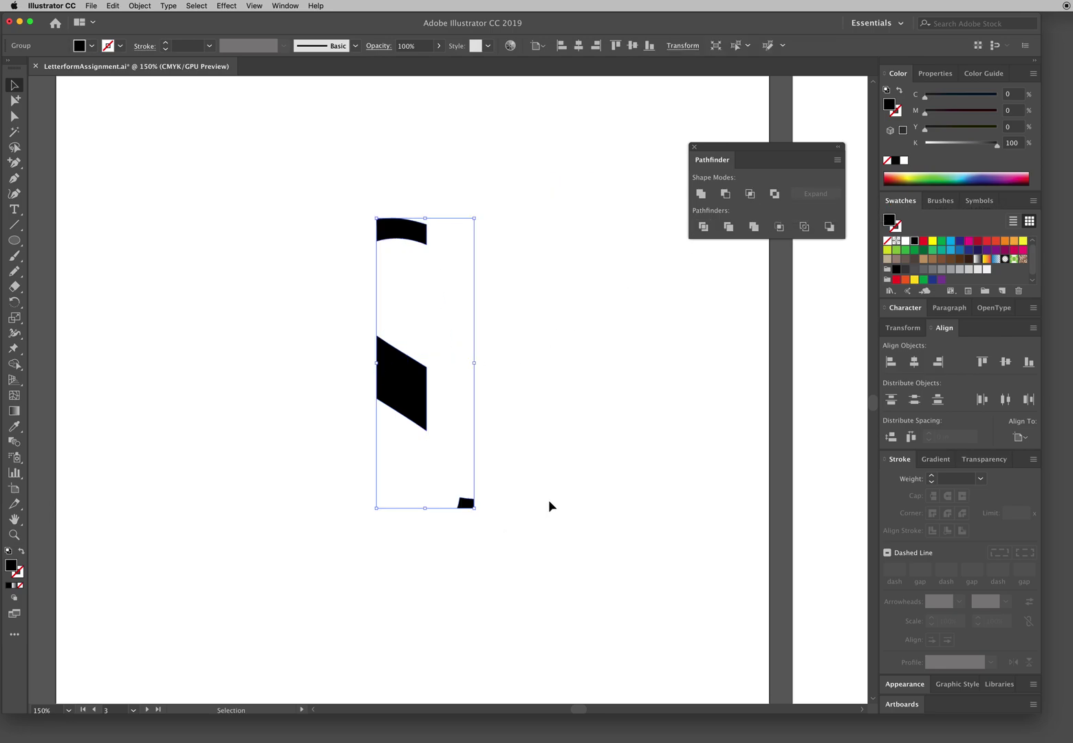
pyautogui.press('super+z')
pyautogui.press('super+z')
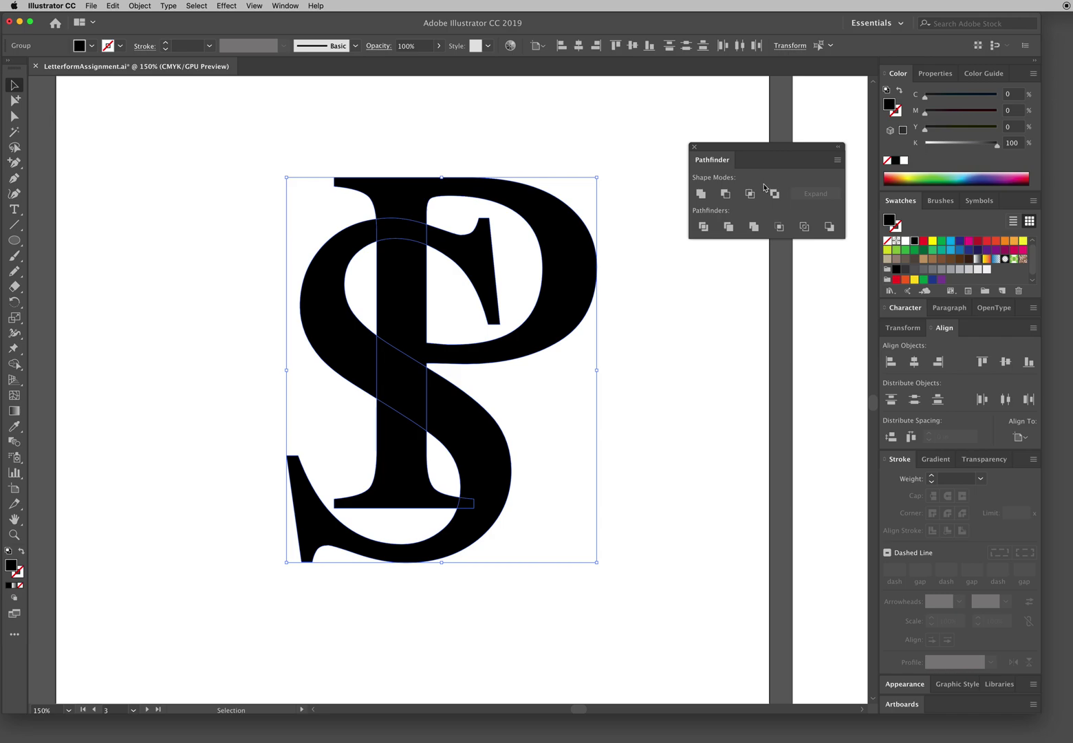
pyautogui.click(773, 194)
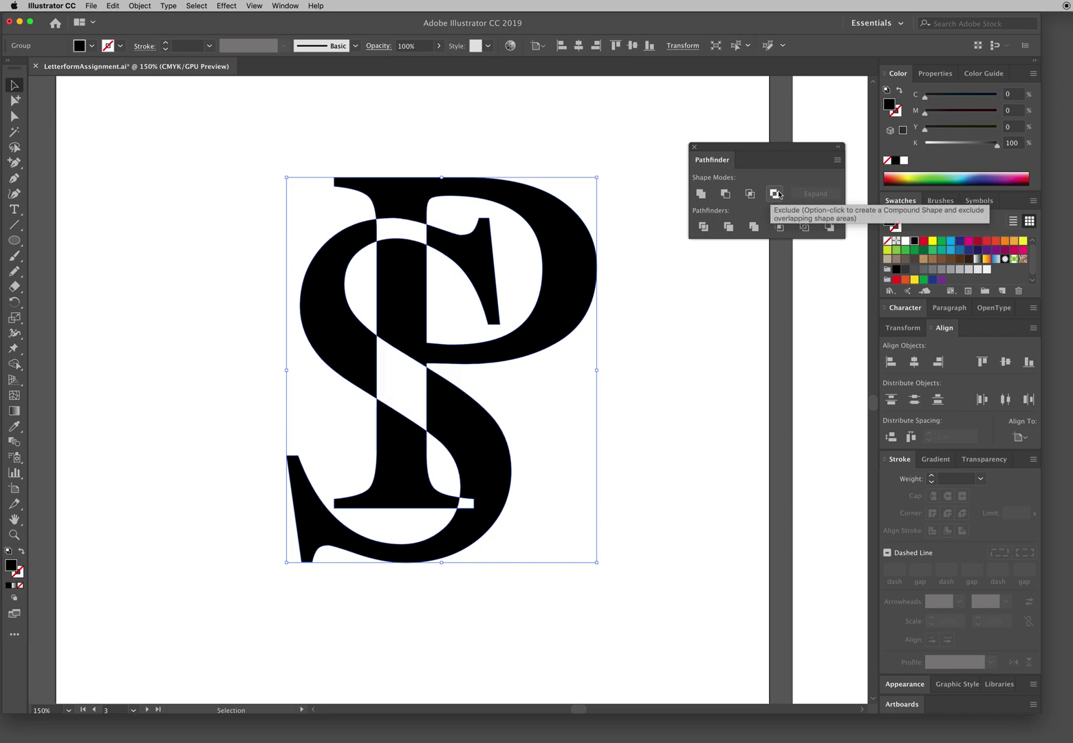
pyautogui.click(498, 403)
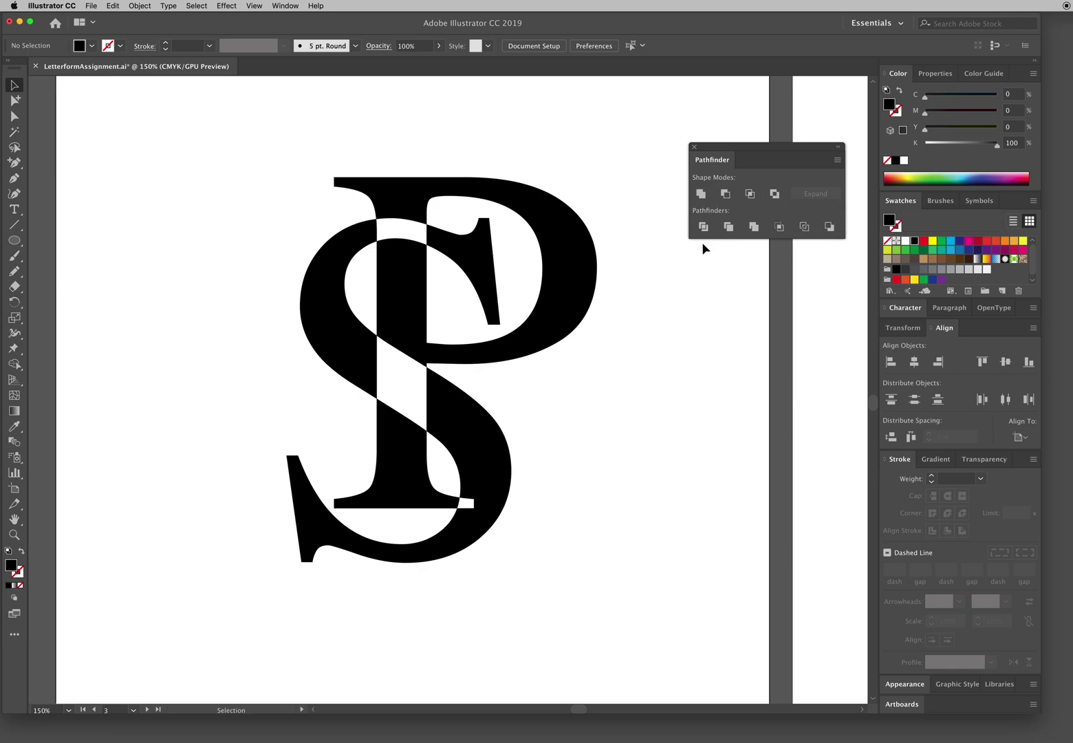
pyautogui.press('super+z')
pyautogui.press('super+z')
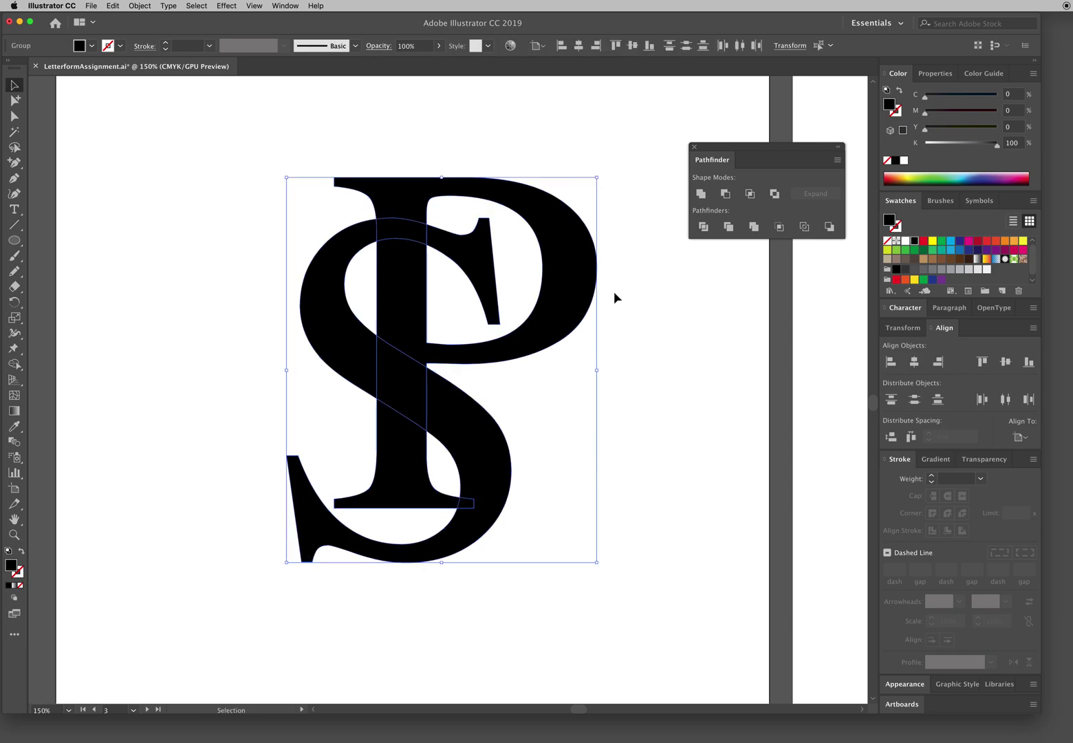
# Step: Select the P and the S and apply Pathfinder Divide to split them at their overlaps
pyautogui.click(612, 306)
pyautogui.click(580, 310)
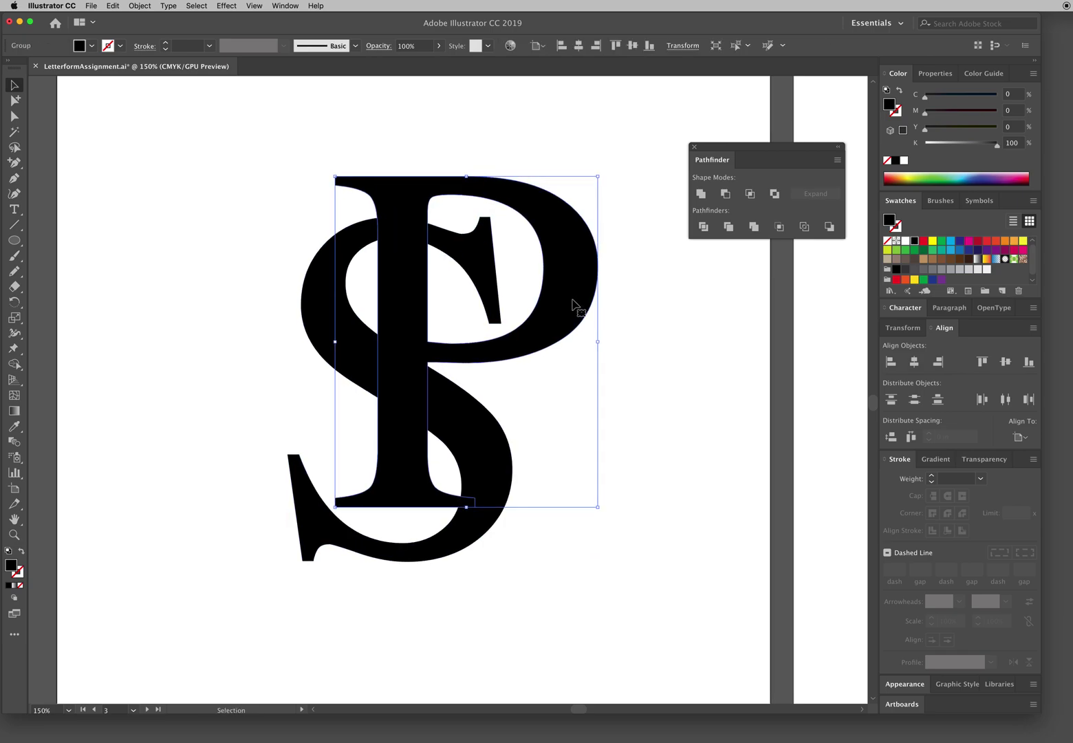
pyautogui.keyDown('shift'); pyautogui.click(460, 444); pyautogui.keyUp('shift')
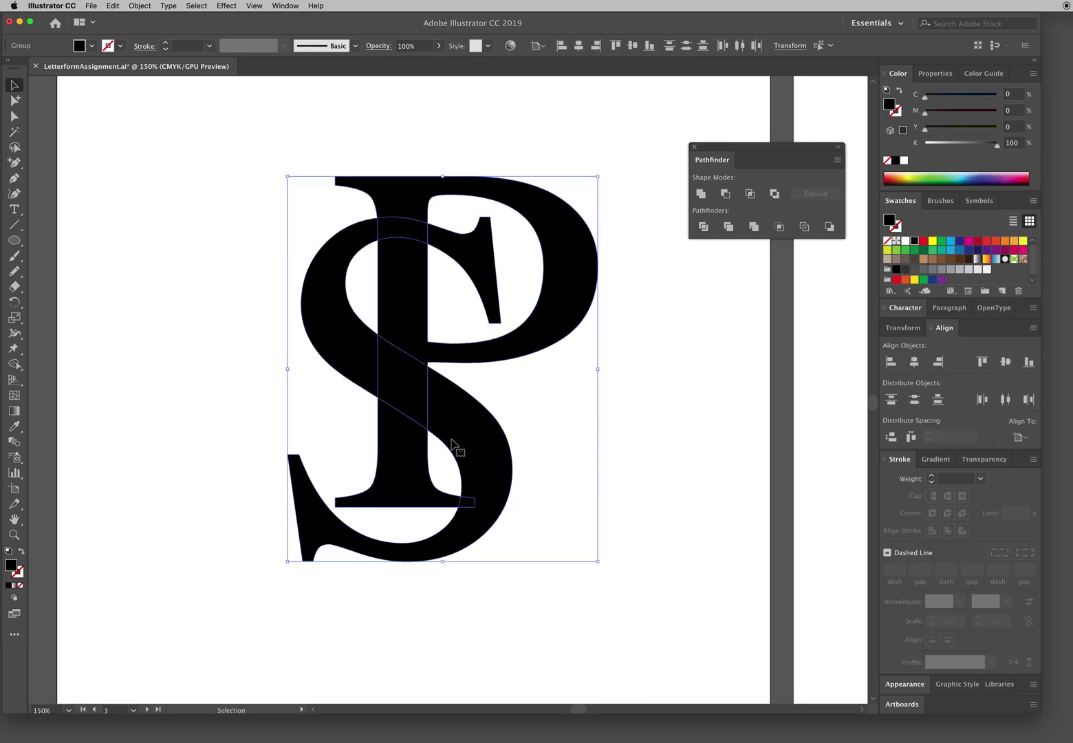
pyautogui.click(703, 227)
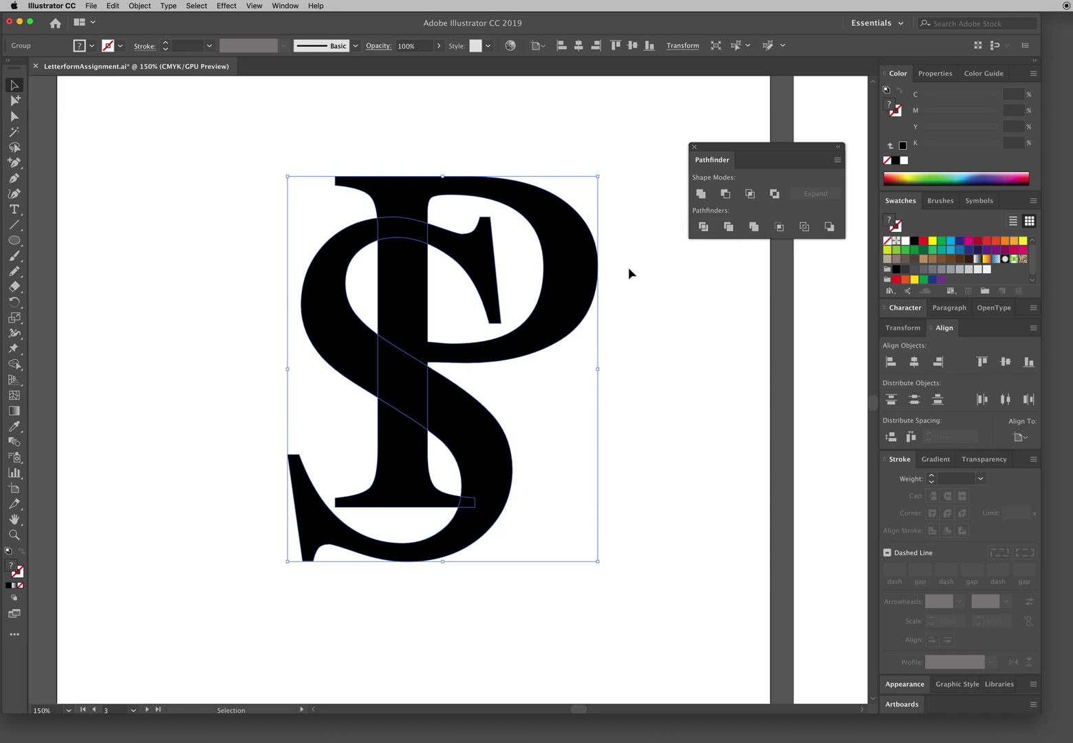
pyautogui.click(14, 118)
pyautogui.click(92, 148)
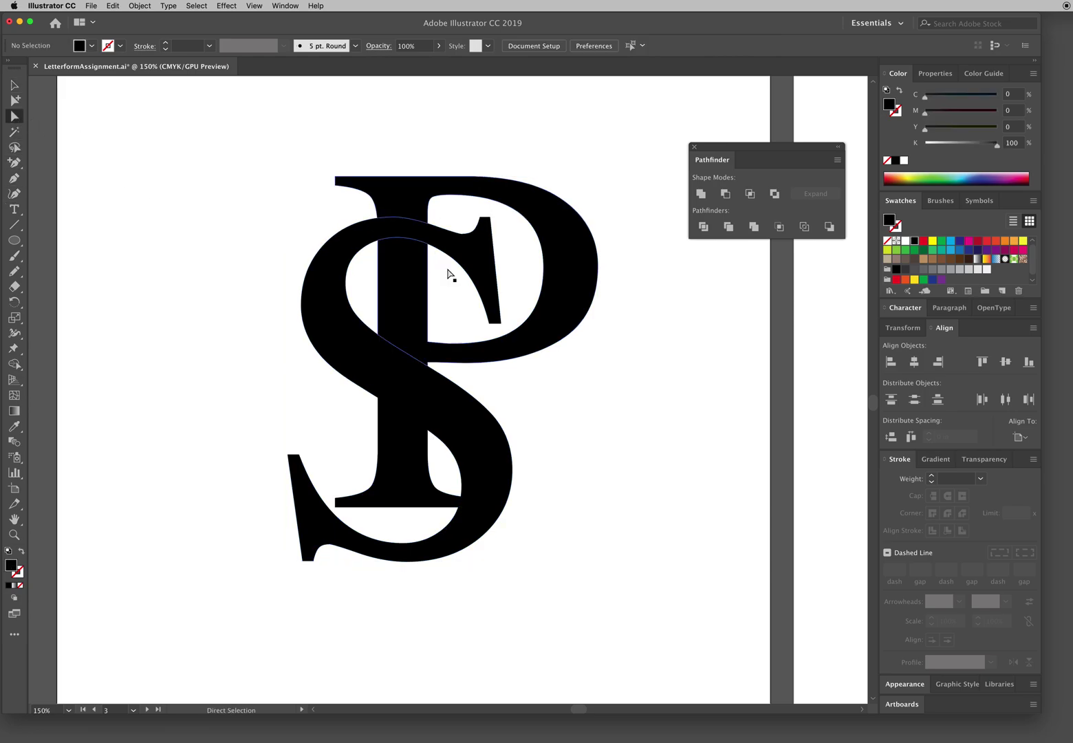
pyautogui.moveTo(478, 271)
pyautogui.mouseDown()
pyautogui.moveTo(498, 270)
pyautogui.moveTo(483, 270)
pyautogui.mouseUp()
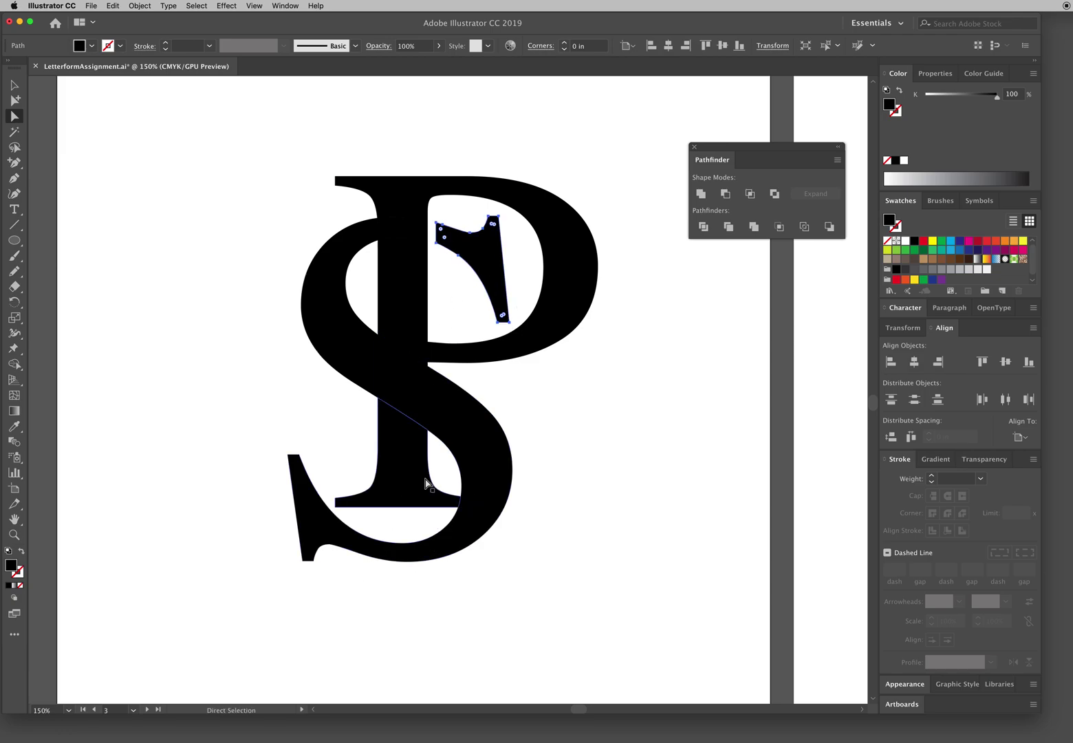
pyautogui.moveTo(404, 440); pyautogui.dragTo(386, 449)
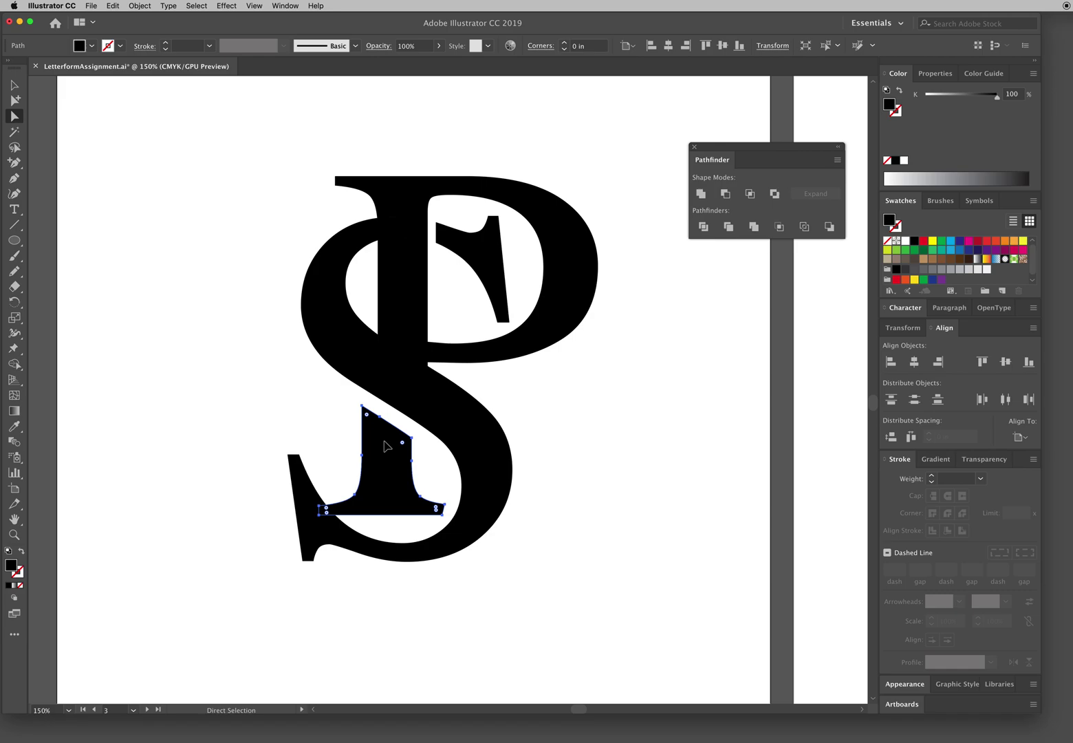
pyautogui.moveTo(386, 447); pyautogui.dragTo(382, 445)
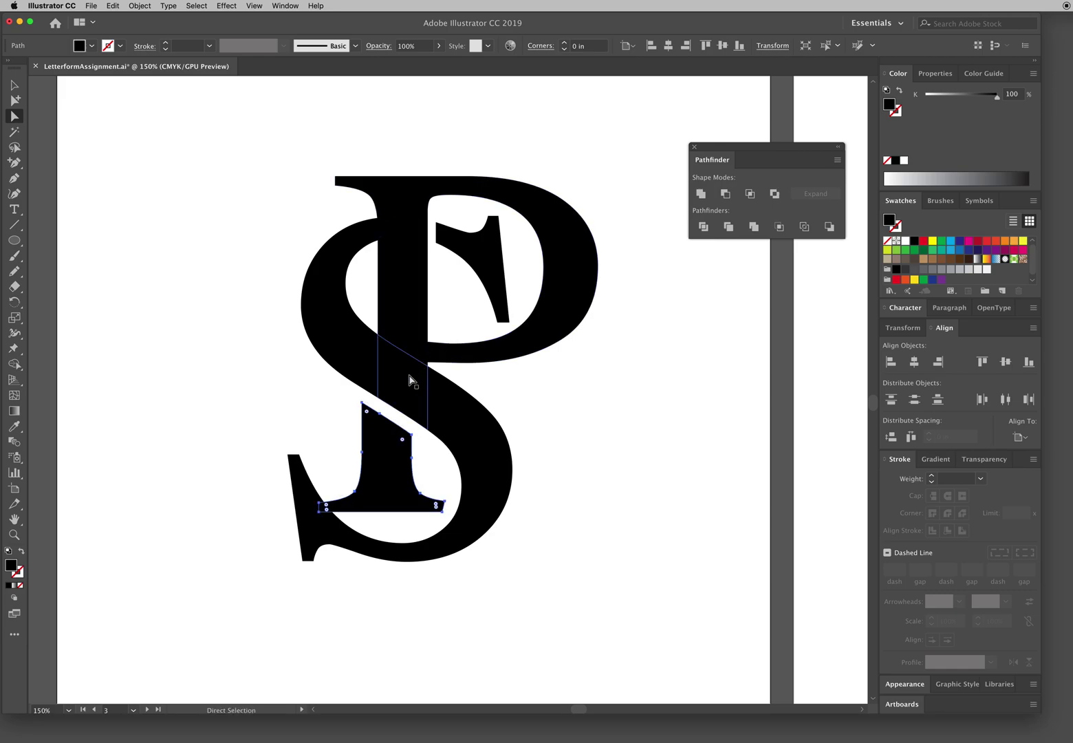
pyautogui.moveTo(411, 380); pyautogui.dragTo(149, 375)
pyautogui.moveTo(366, 488); pyautogui.dragTo(381, 481)
pyautogui.click(643, 455)
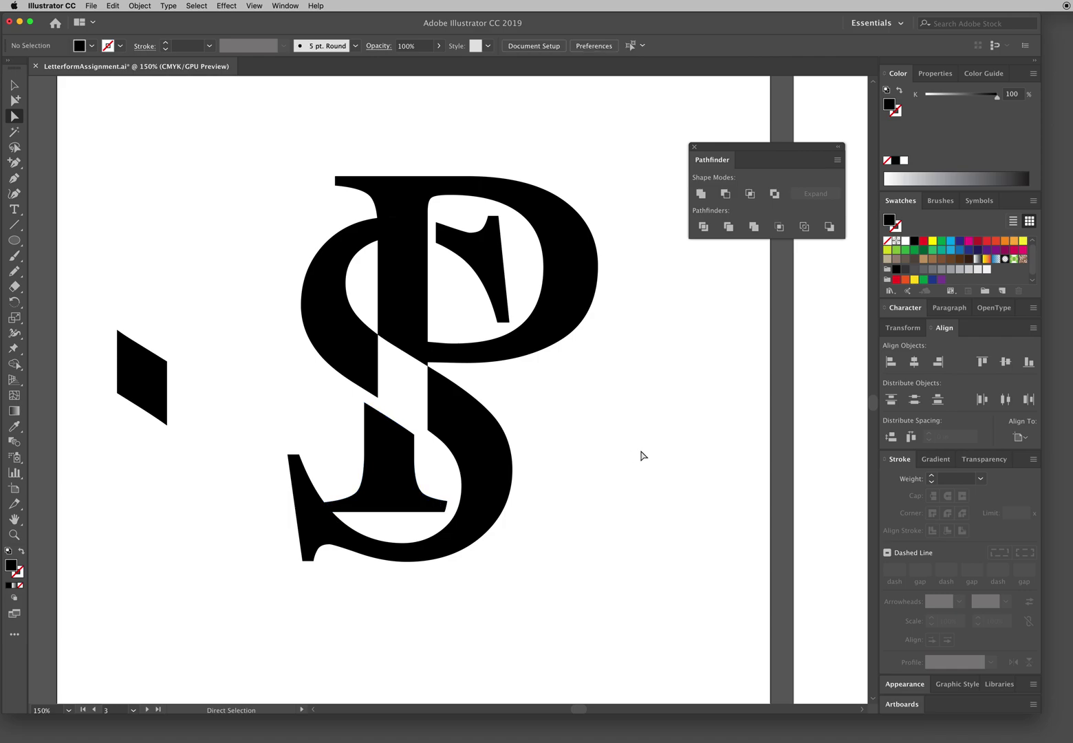
pyautogui.moveTo(549, 220); pyautogui.dragTo(554, 216)
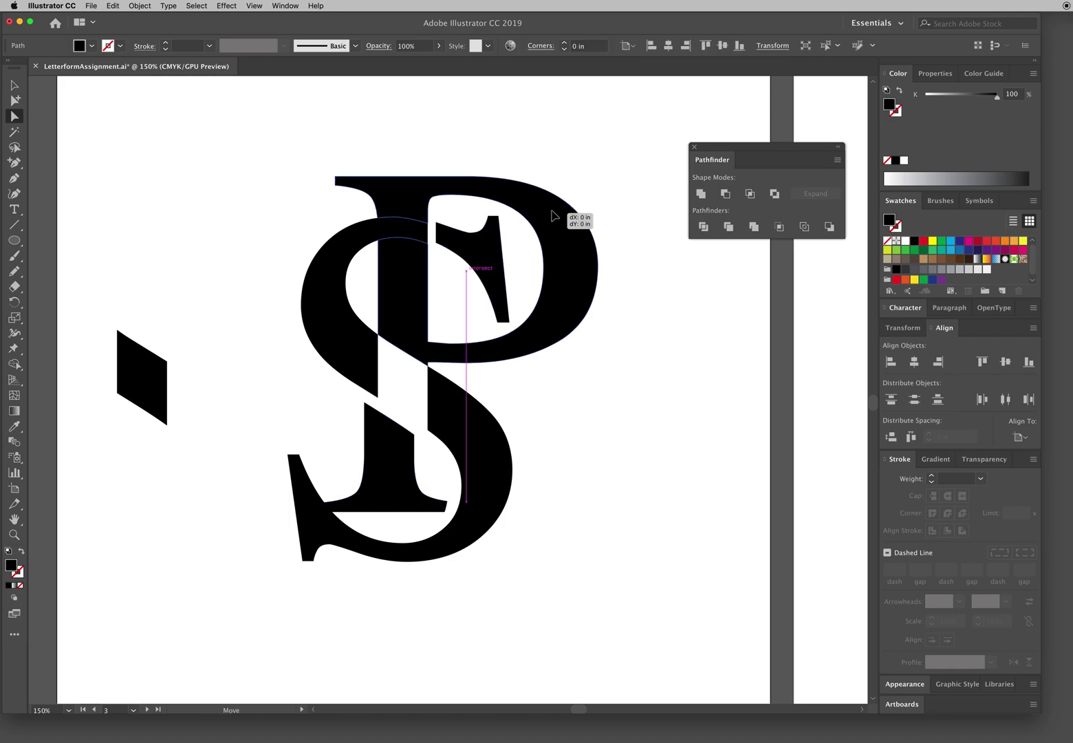
pyautogui.moveTo(553, 216); pyautogui.dragTo(567, 195)
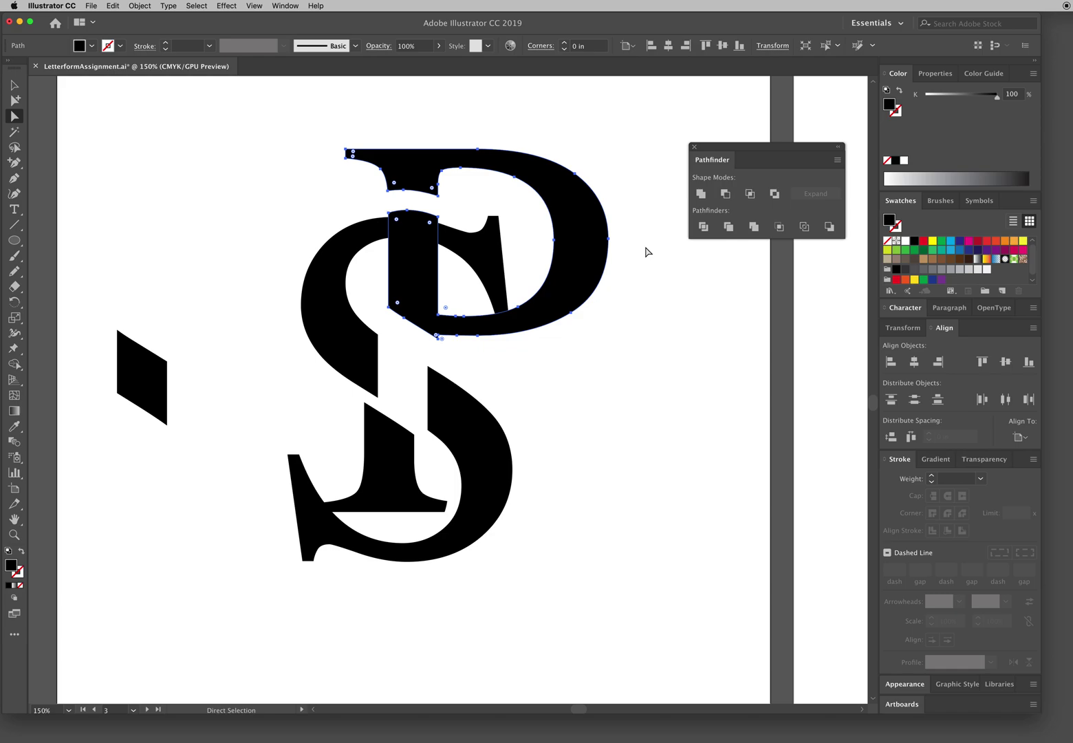
pyautogui.press('v')
pyautogui.press('super+z')
pyautogui.press('super+z')
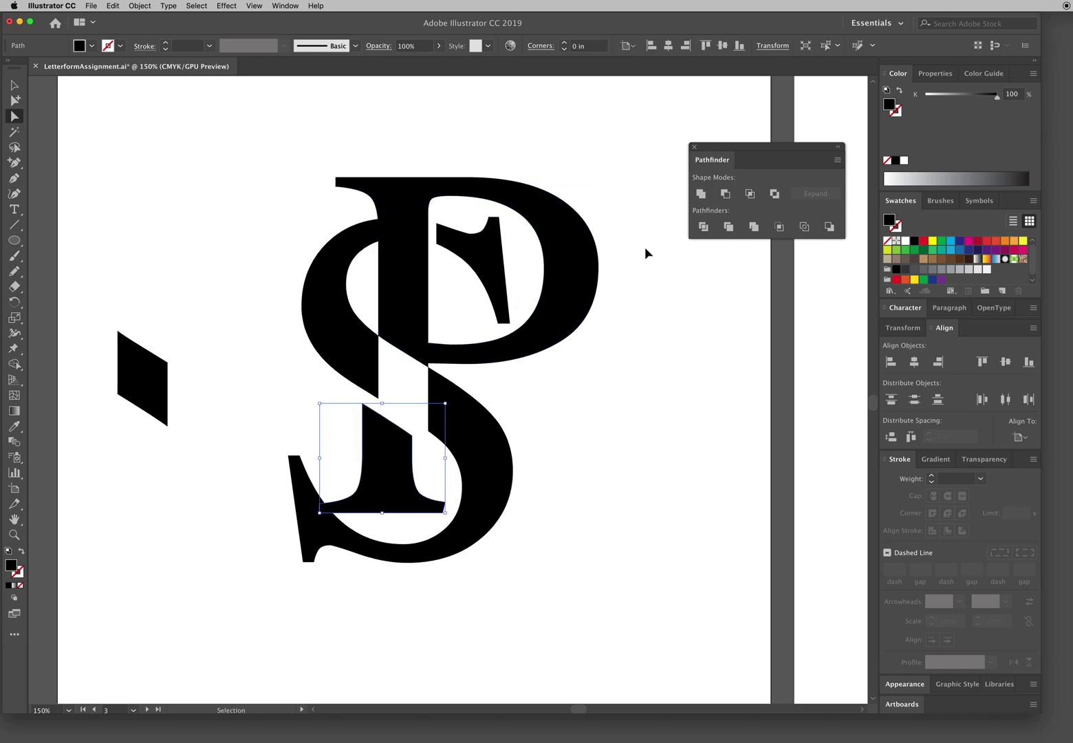
pyautogui.press('super+z')
pyautogui.press('super+z')
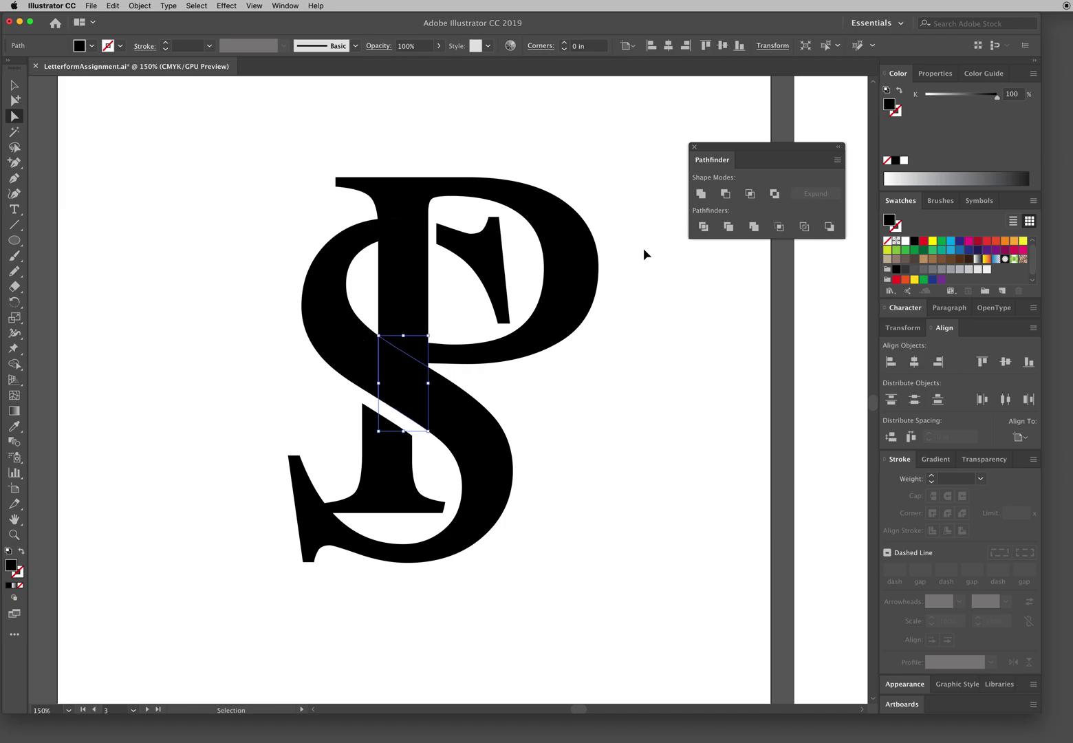
pyautogui.press('super+z')
pyautogui.press('super+z')
pyautogui.press('super+z')
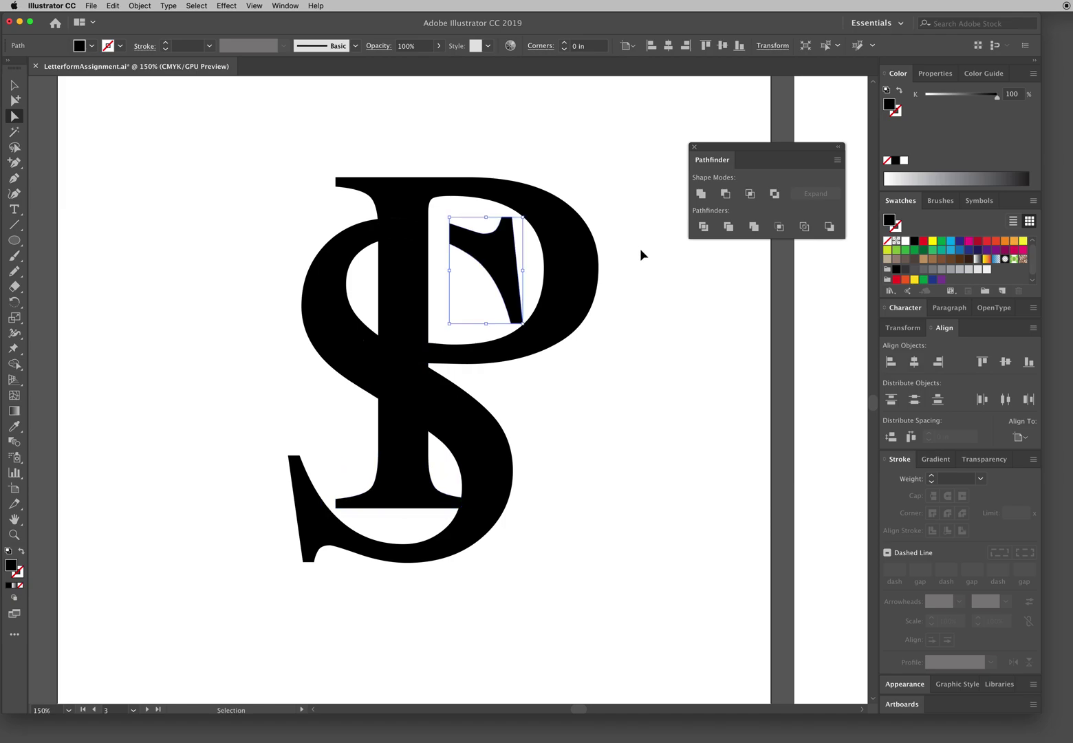
pyautogui.press('super+z')
pyautogui.press('super+z')
pyautogui.click(604, 353)
# Step: Ungroup all monogram paths and move the S left, then undo both changes
pyautogui.press('a')
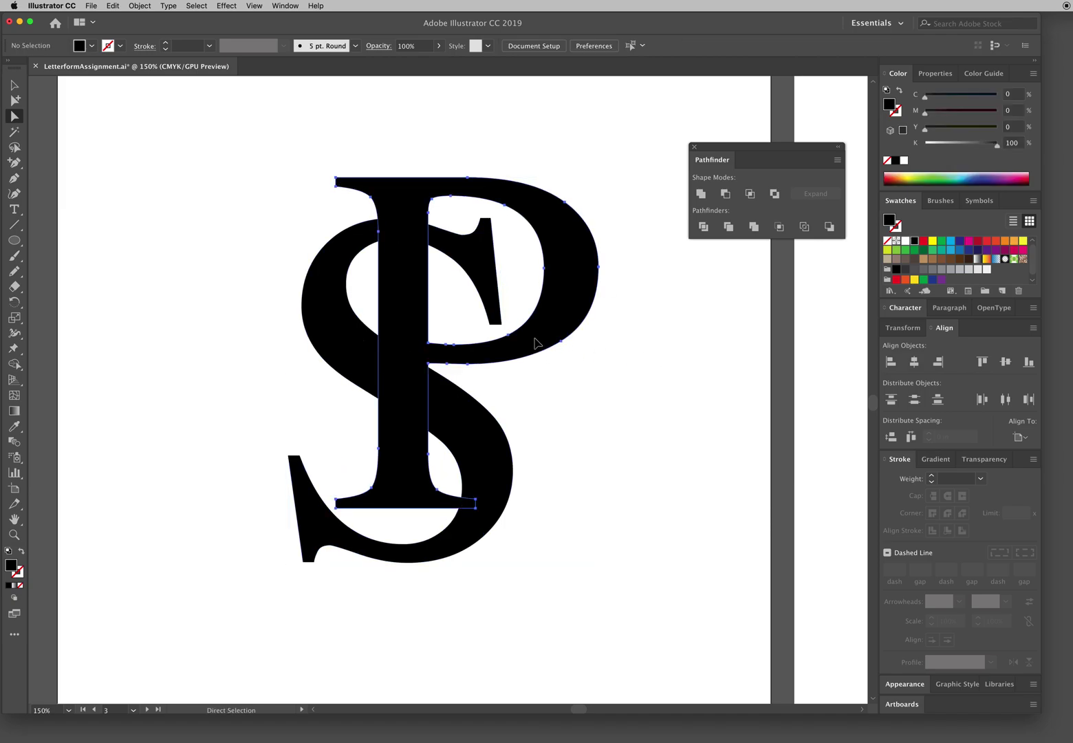
pyautogui.click(529, 346)
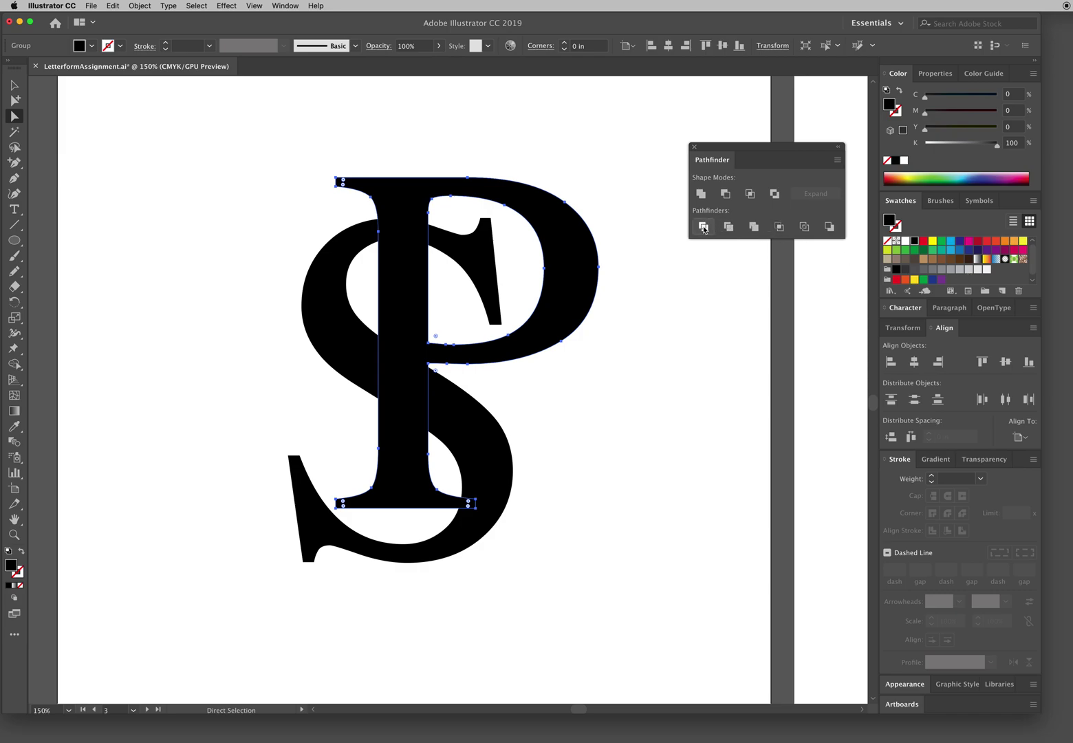
pyautogui.click(357, 239)
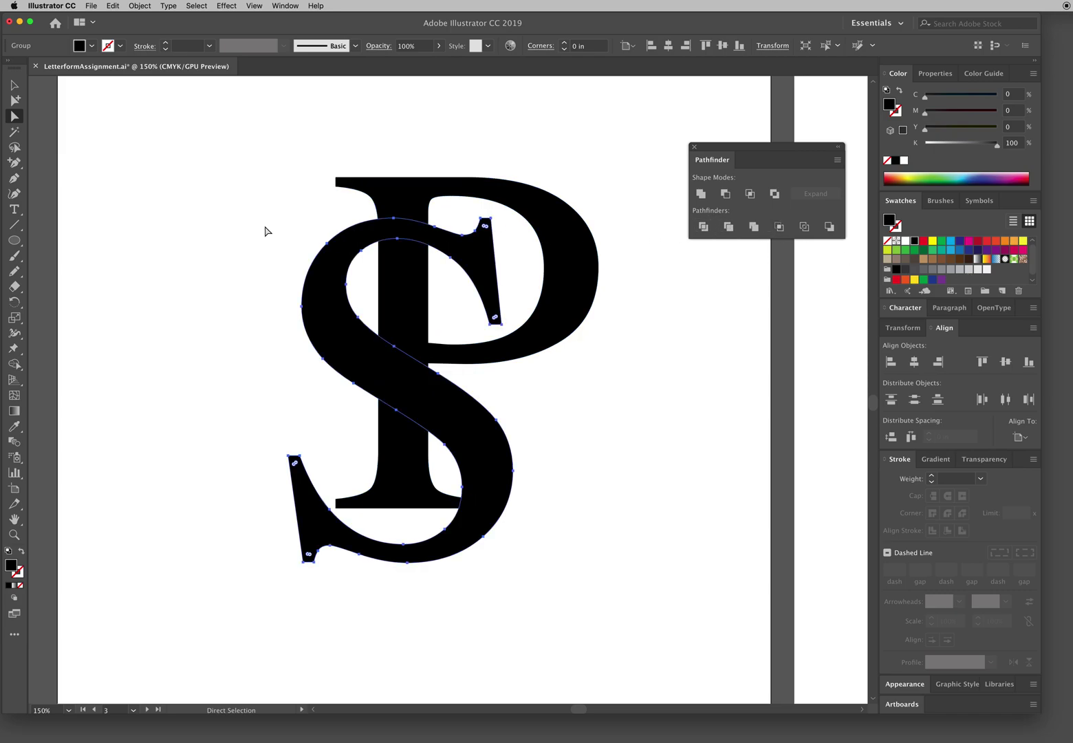
pyautogui.click(225, 217)
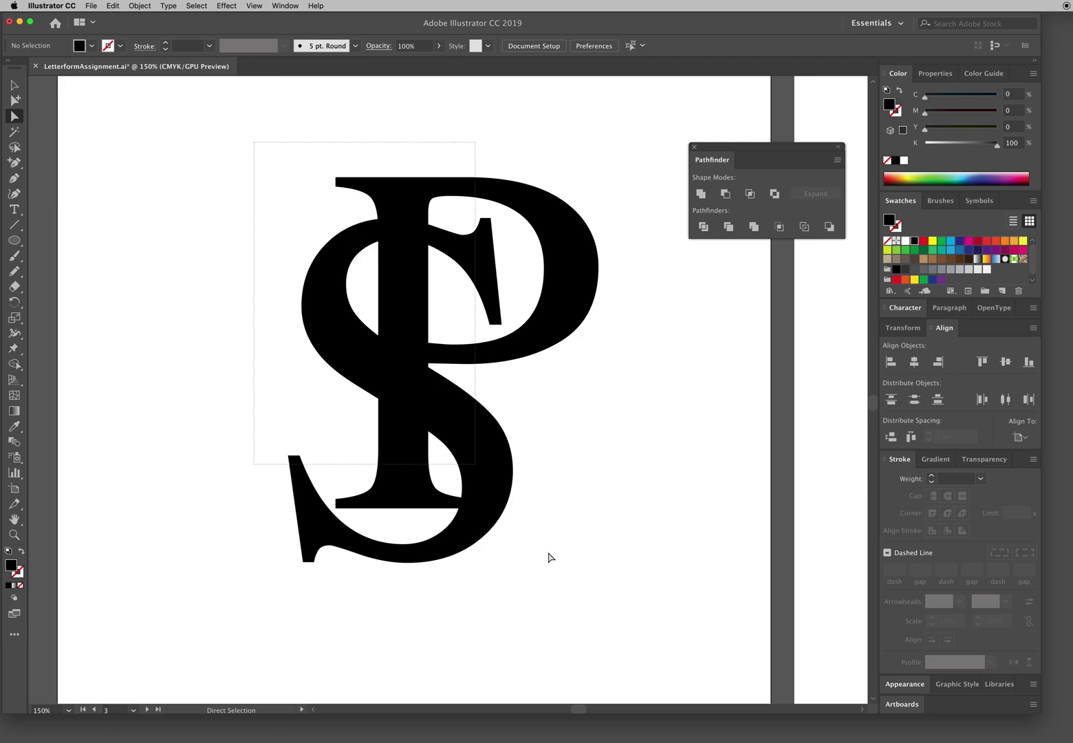
pyautogui.moveTo(254, 141); pyautogui.dragTo(634, 634)
pyautogui.click(139, 7)
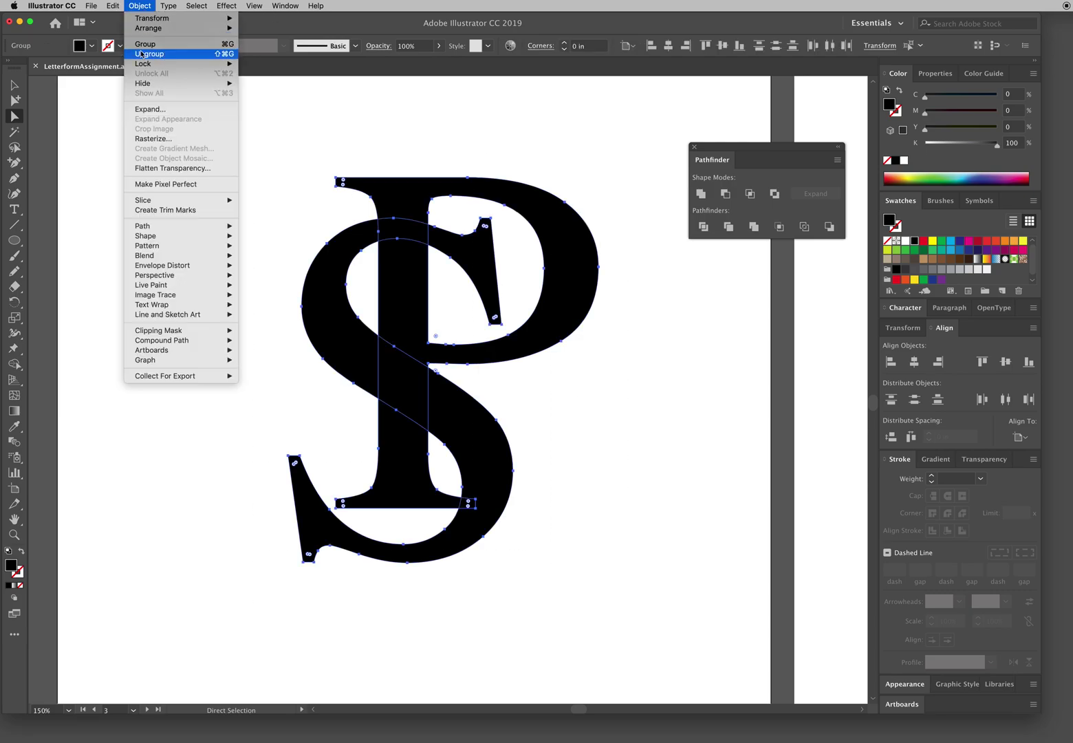
pyautogui.click(167, 55)
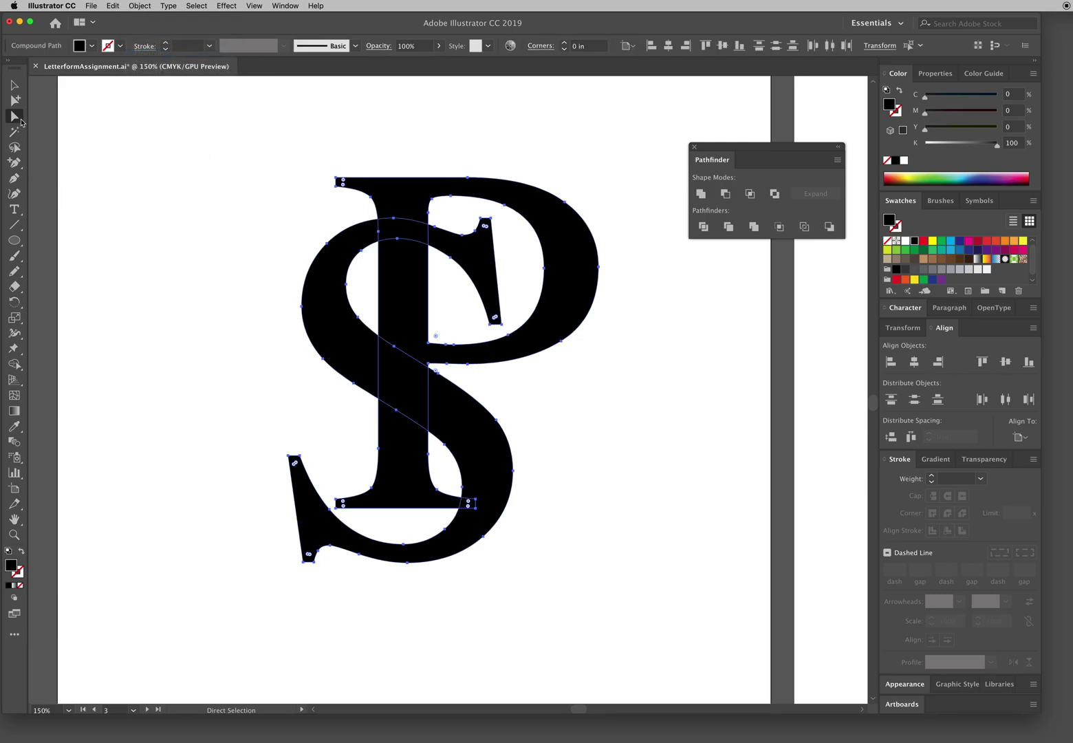
pyautogui.click(292, 187)
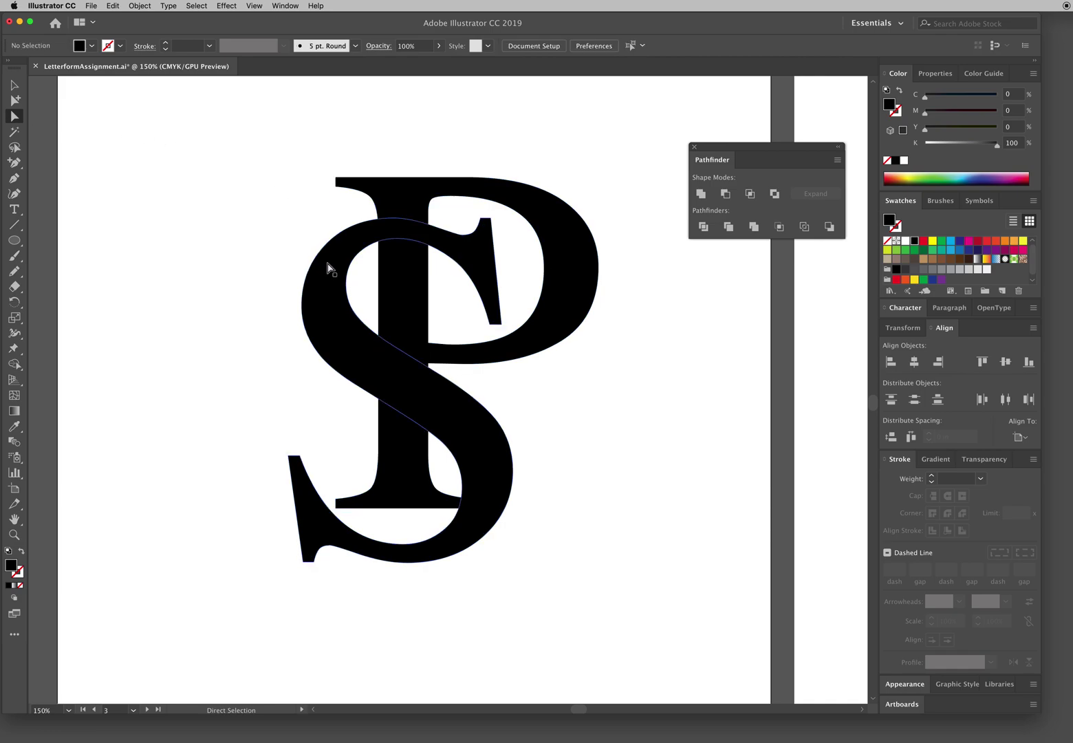
pyautogui.moveTo(327, 268); pyautogui.dragTo(252, 267)
pyautogui.press('super+z')
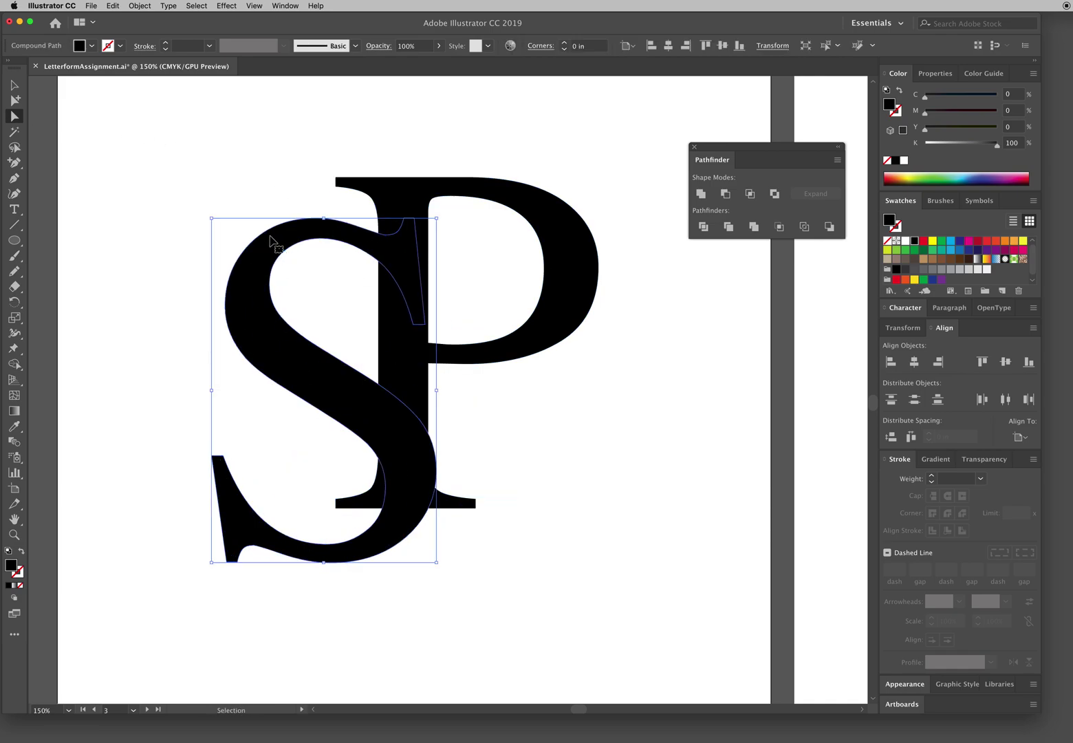
pyautogui.press('super+z')
# Step: Reselect the whole monogram and divide the letters at their overlaps
pyautogui.press('a')
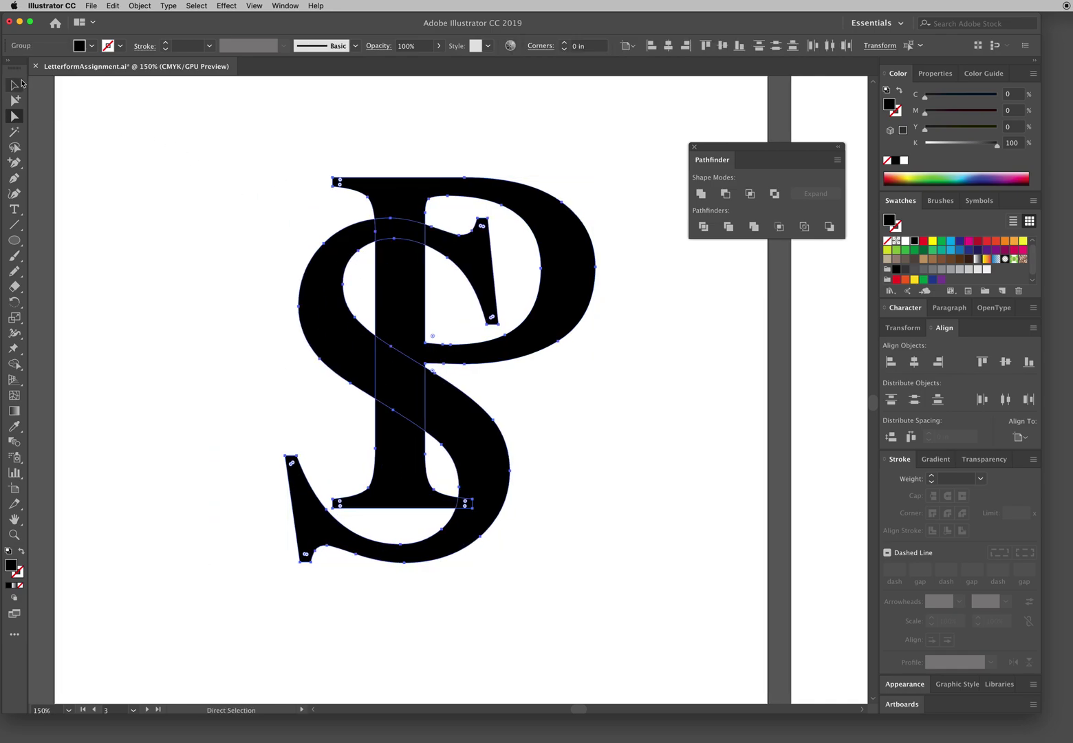
pyautogui.click(15, 84)
pyautogui.click(704, 226)
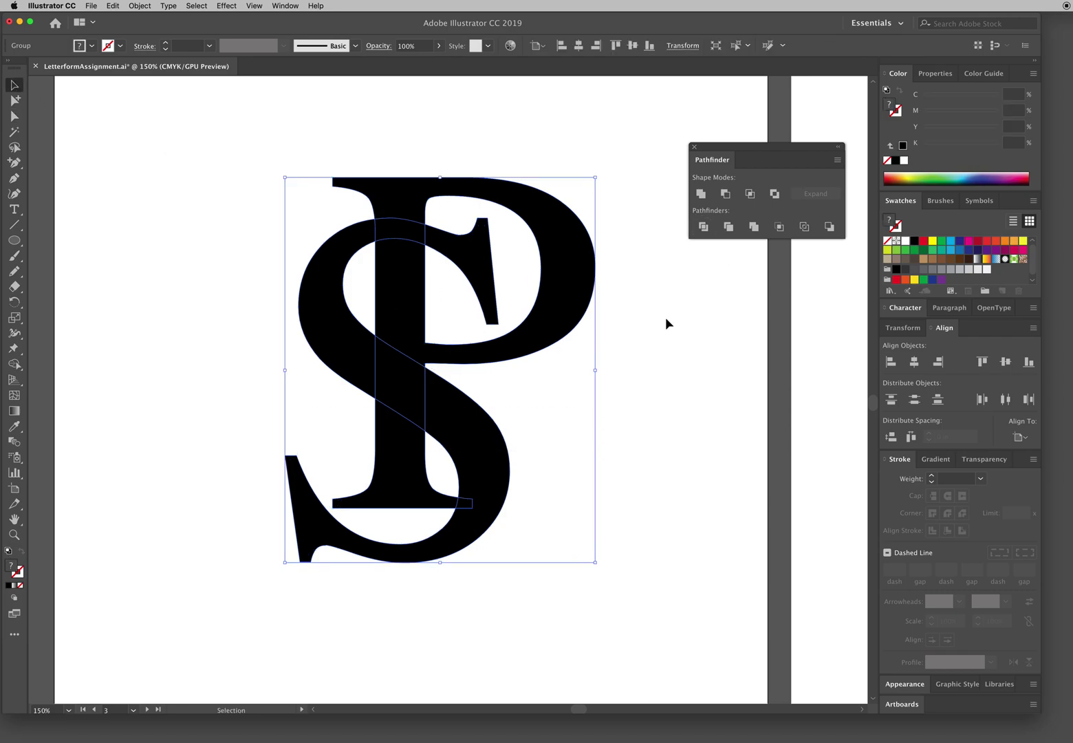
pyautogui.click(594, 305)
pyautogui.click(332, 241)
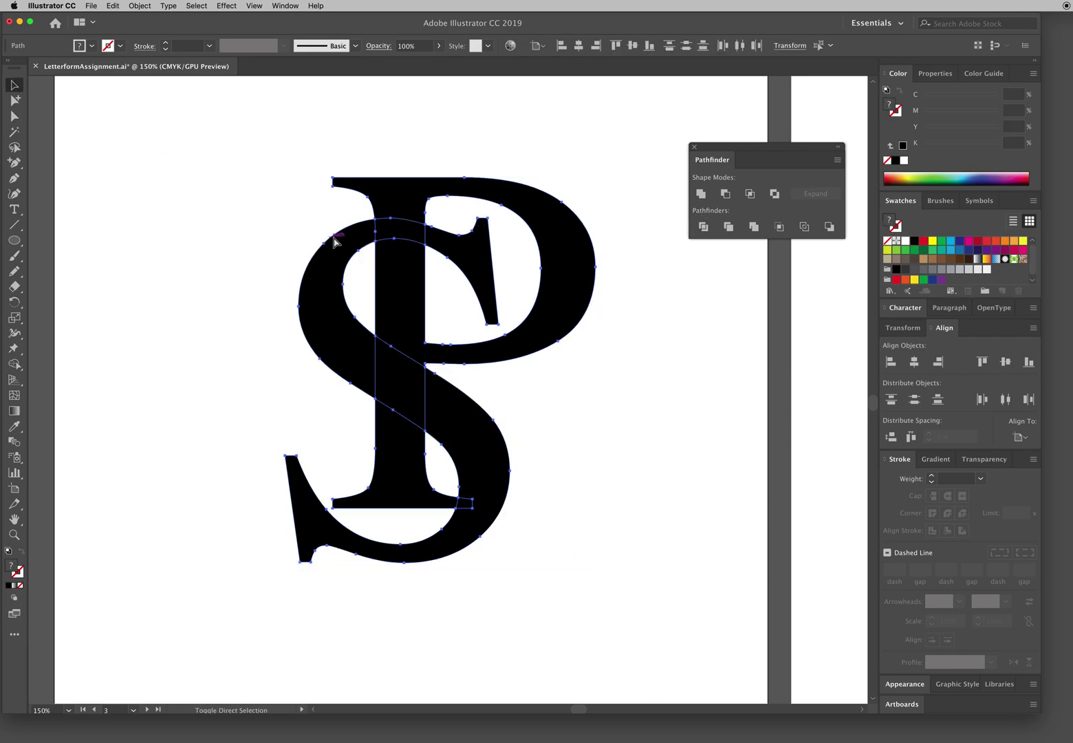
pyautogui.click(261, 163)
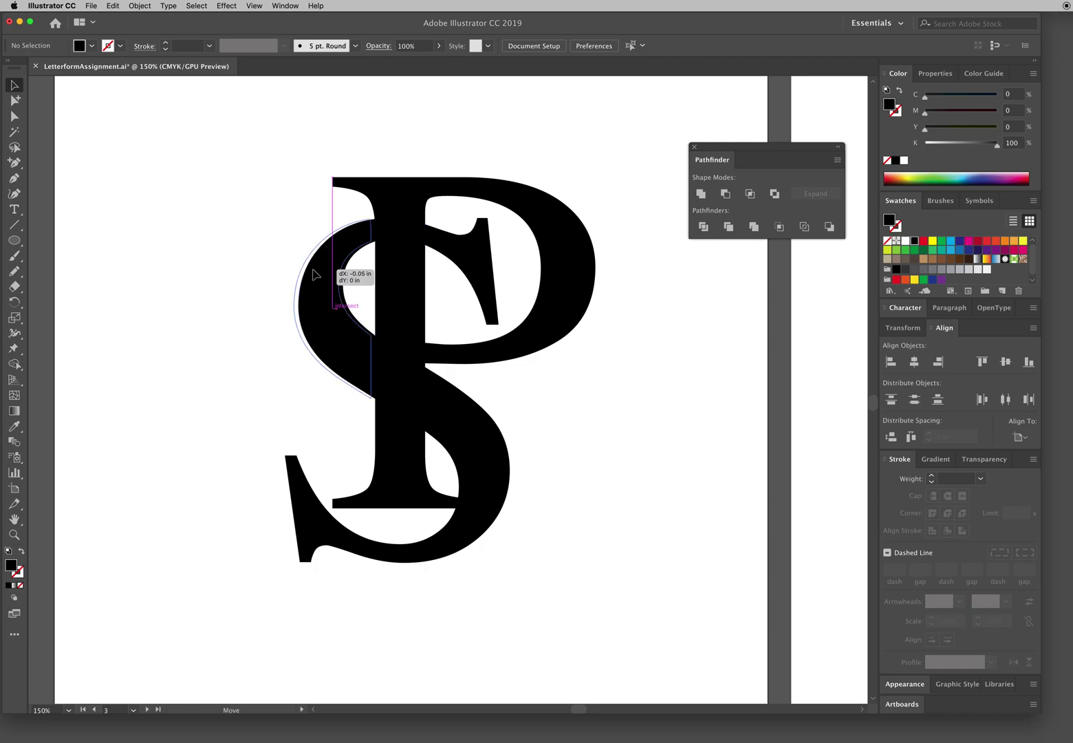
# Step: Shift the upper S curve left, the lower S piece down-right, and the P bowl slightly right
pyautogui.moveTo(348, 266); pyautogui.dragTo(331, 267)
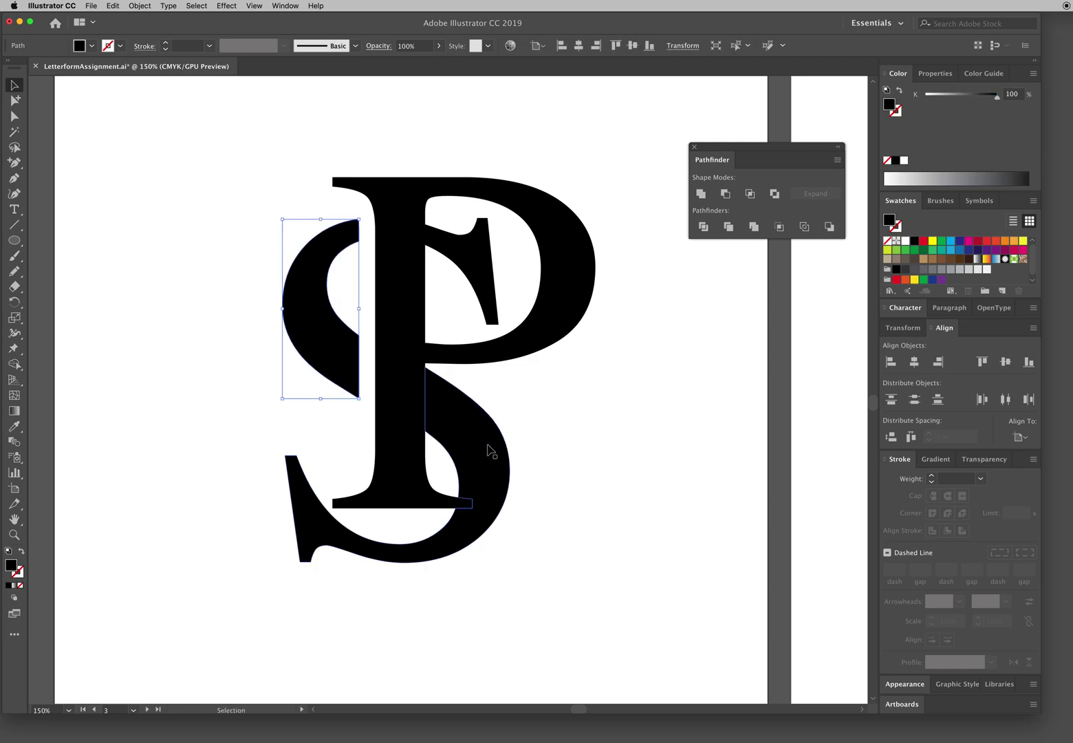
pyautogui.moveTo(491, 448)
pyautogui.mouseDown()
pyautogui.moveTo(509, 466)
pyautogui.moveTo(490, 461)
pyautogui.moveTo(491, 451)
pyautogui.moveTo(517, 463)
pyautogui.mouseUp()
pyautogui.click(537, 441)
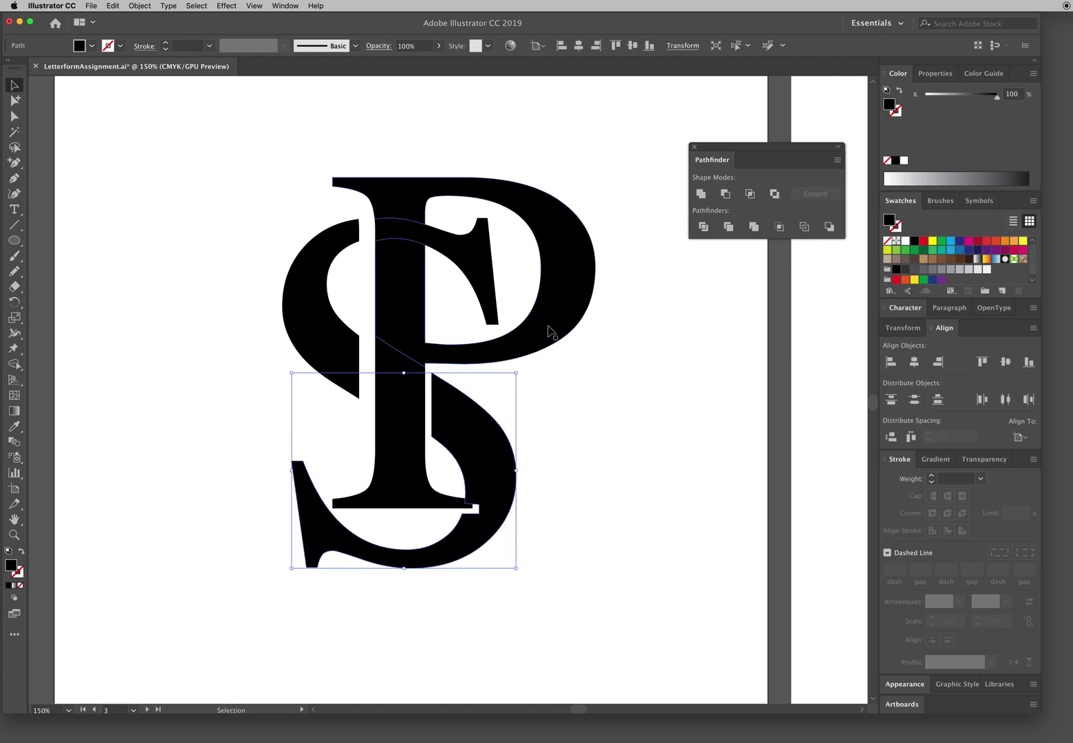
pyautogui.moveTo(552, 331)
pyautogui.mouseDown()
pyautogui.moveTo(562, 333)
pyautogui.moveTo(552, 331)
pyautogui.mouseUp()
pyautogui.click(725, 451)
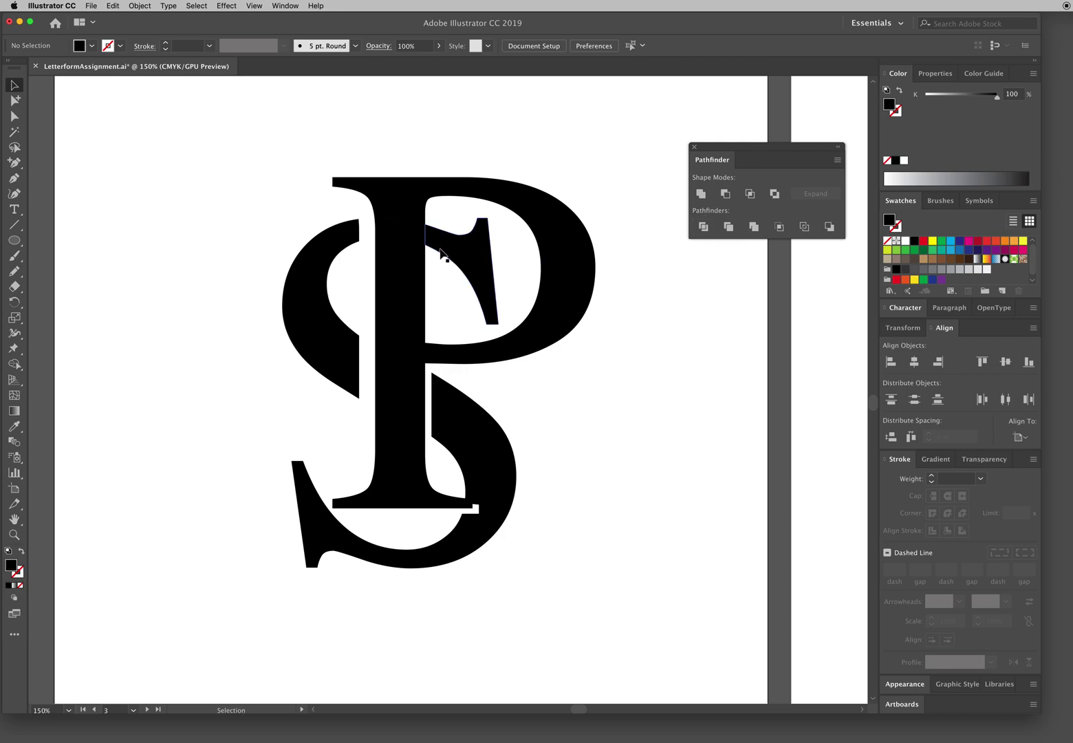
pyautogui.rightClick(412, 258)
pyautogui.click(315, 186)
# Step: Draw a circle over the upper S, nudge it right, and select it with the S
pyautogui.press('super+minus')
pyautogui.press('super+minus')
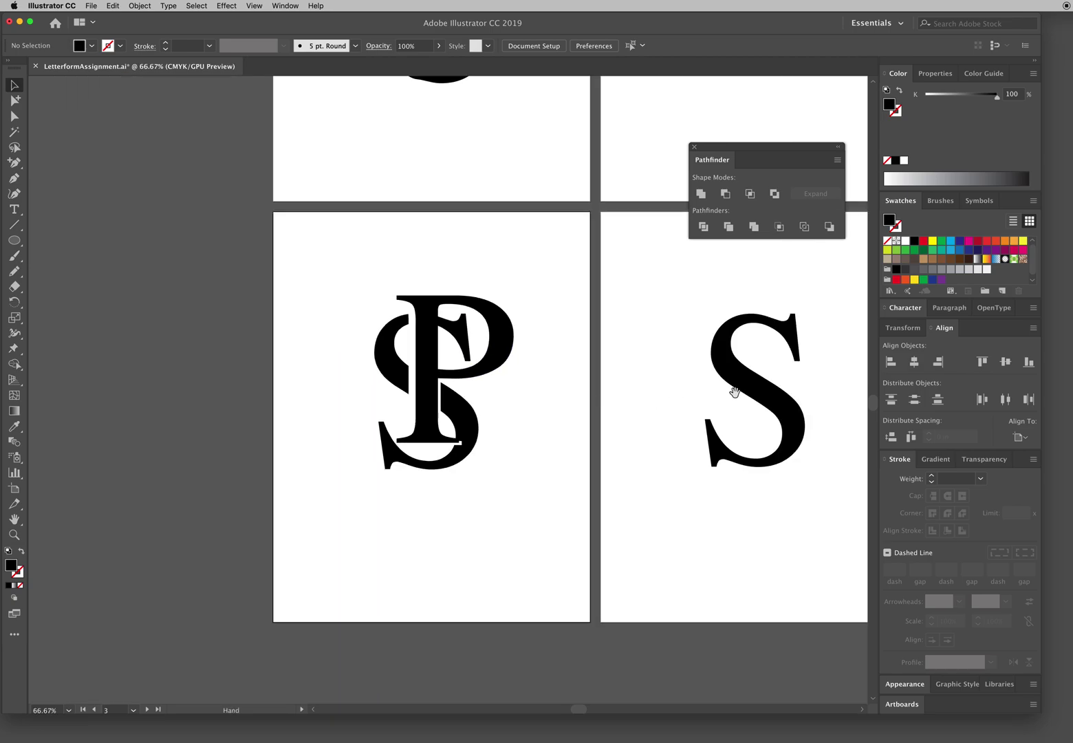
pyautogui.hscroll(5, 599, 404)
pyautogui.click(500, 393)
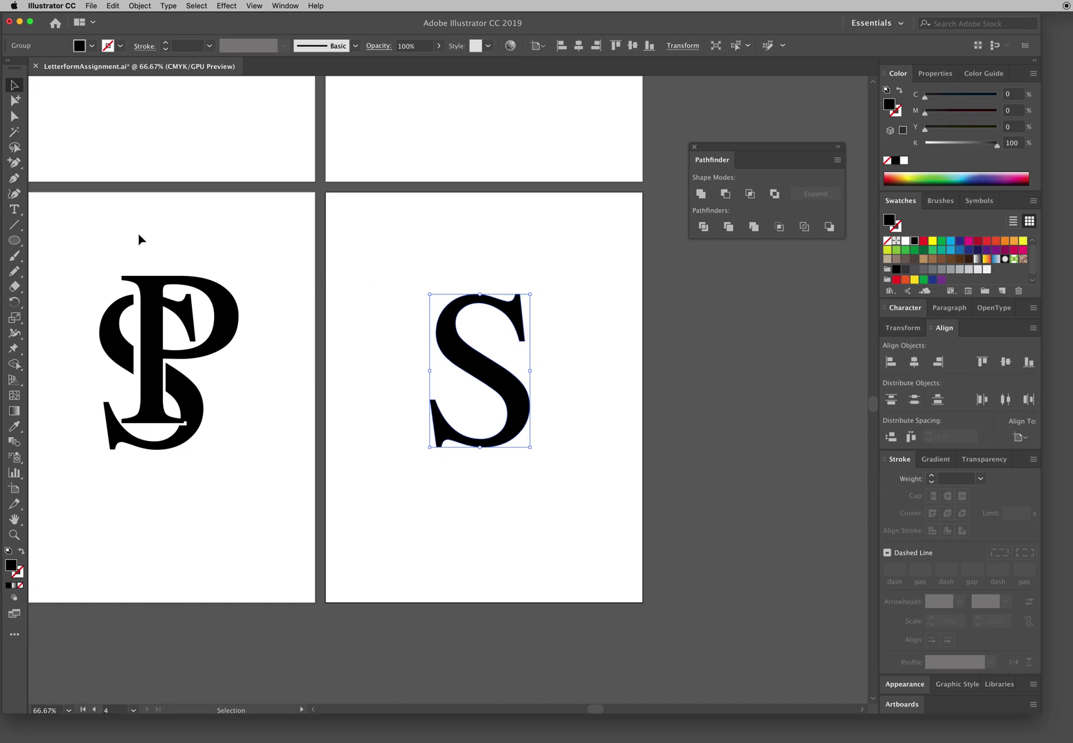
pyautogui.click(14, 241)
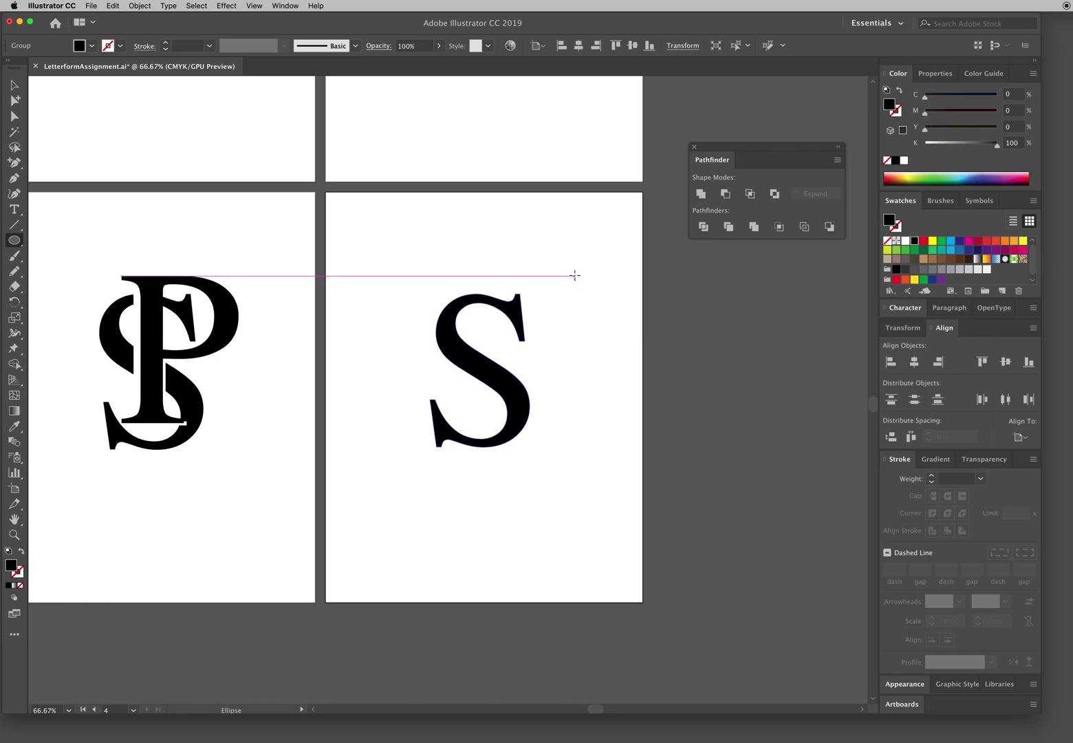
pyautogui.moveTo(574, 269); pyautogui.dragTo(474, 429)
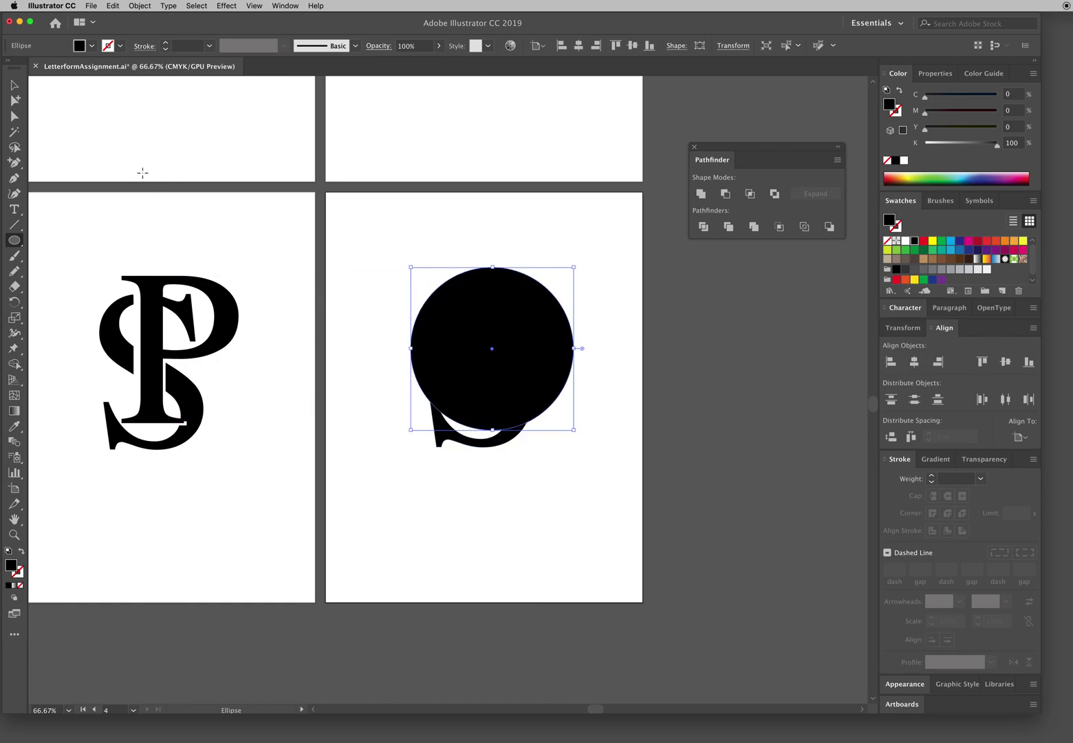
pyautogui.click(15, 85)
pyautogui.moveTo(491, 354); pyautogui.dragTo(530, 362)
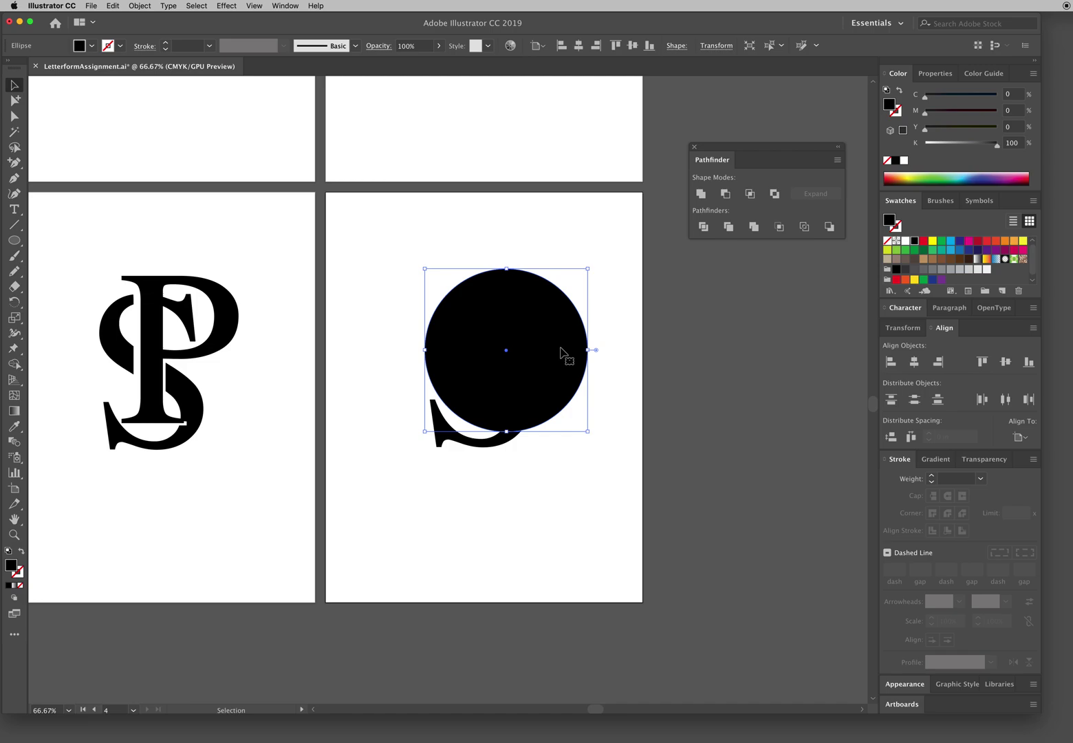
pyautogui.keyDown('shift'); pyautogui.click(490, 451); pyautogui.keyUp('shift')
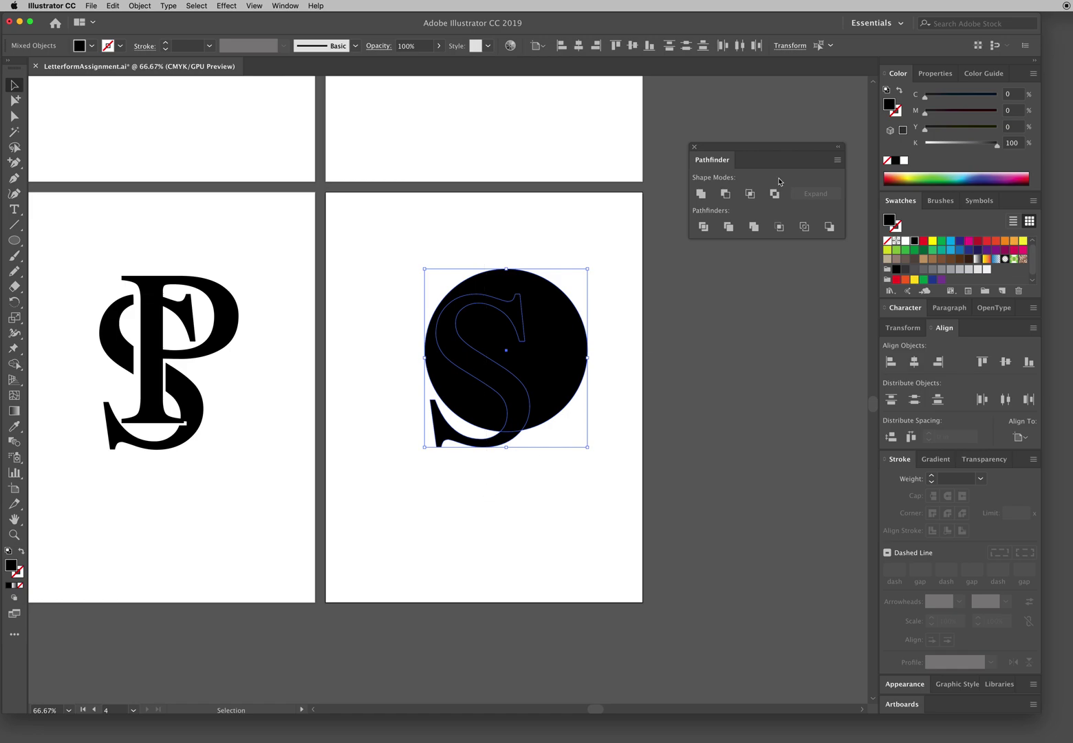
# Step: Try Intersect on the circle and S, undo it, then apply Pathfinder Divide
pyautogui.click(751, 194)
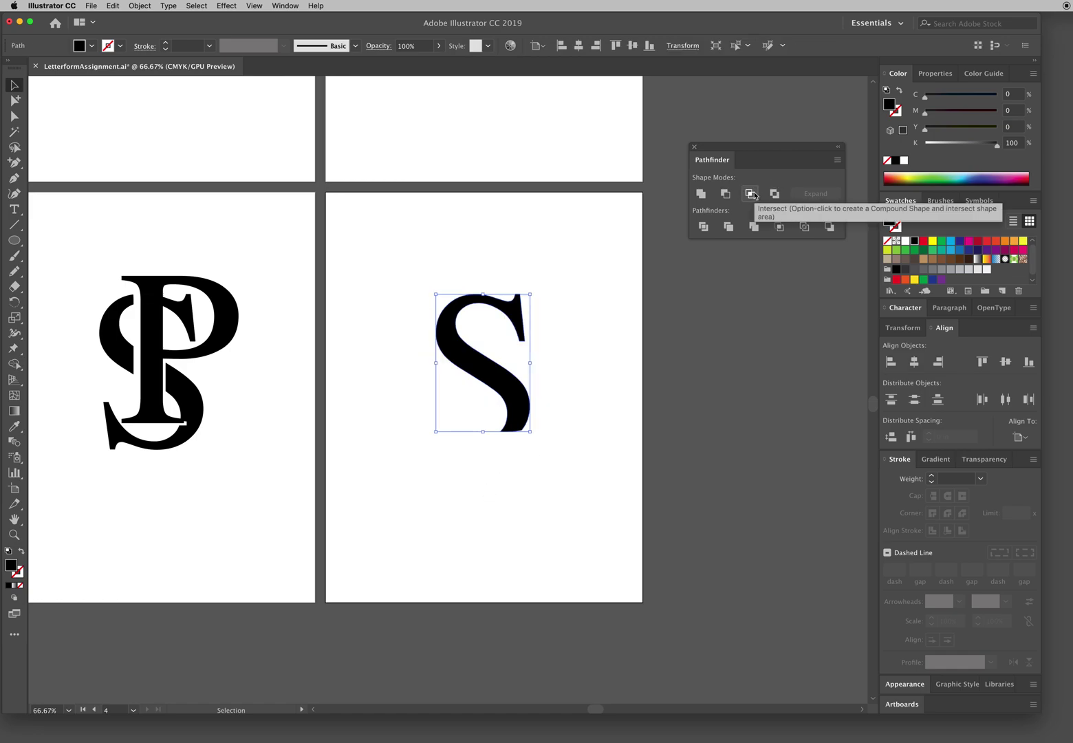
pyautogui.press('super+z')
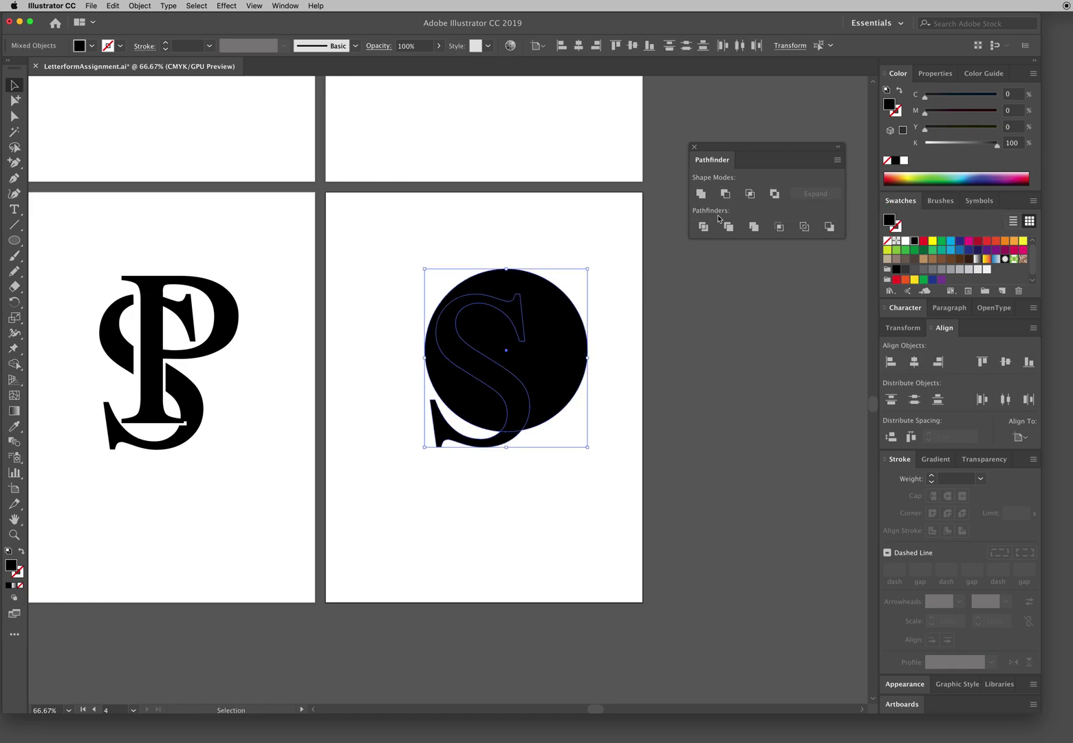
pyautogui.click(705, 226)
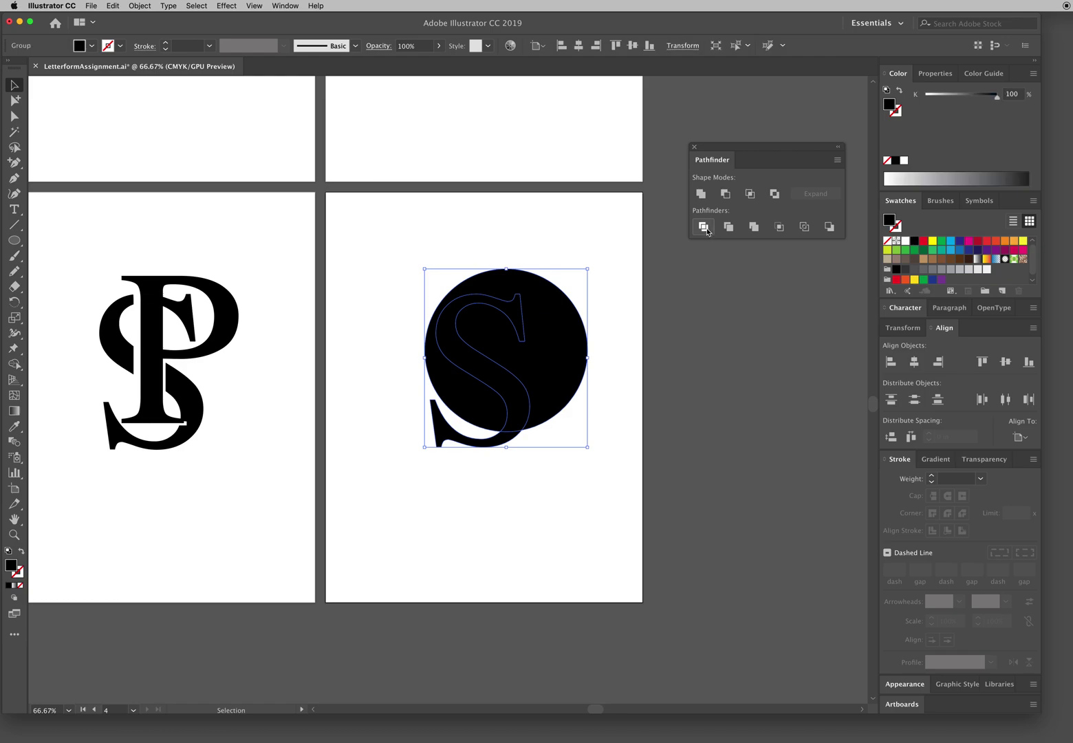
pyautogui.click(554, 467)
pyautogui.click(495, 445)
# Step: Delete the two S pieces inside the circle and the S tail protruding below it
pyautogui.press('super')
pyautogui.click(495, 444)
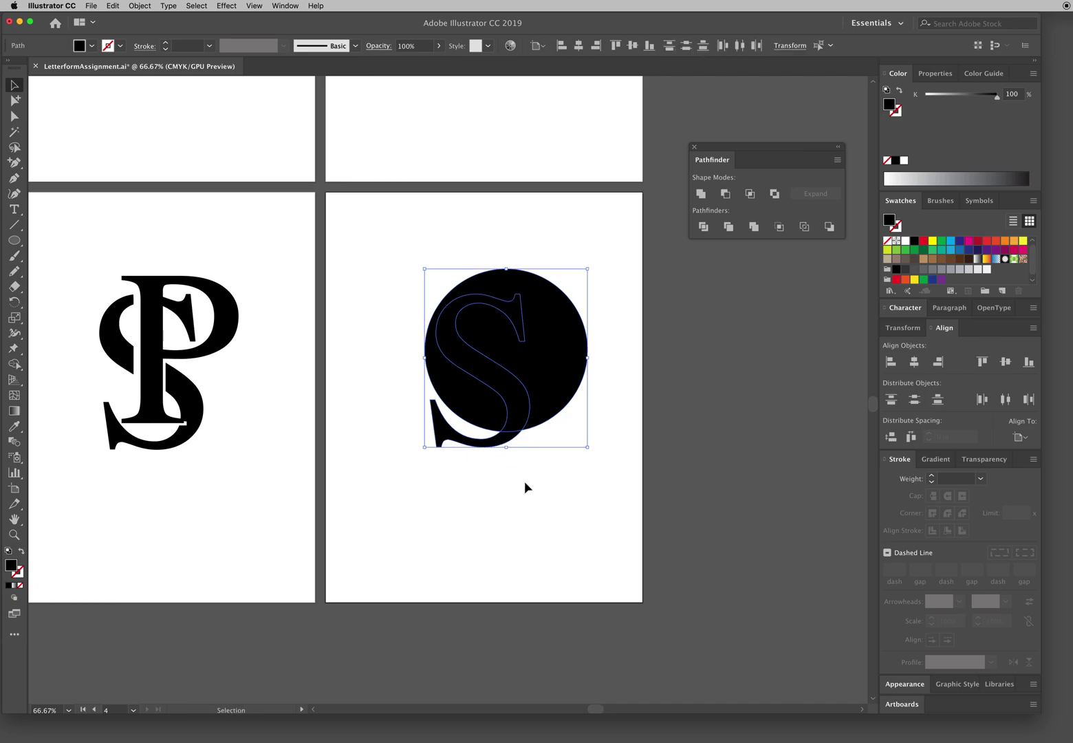
pyautogui.press('Delete')
pyautogui.click(515, 419)
pyautogui.press('Delete')
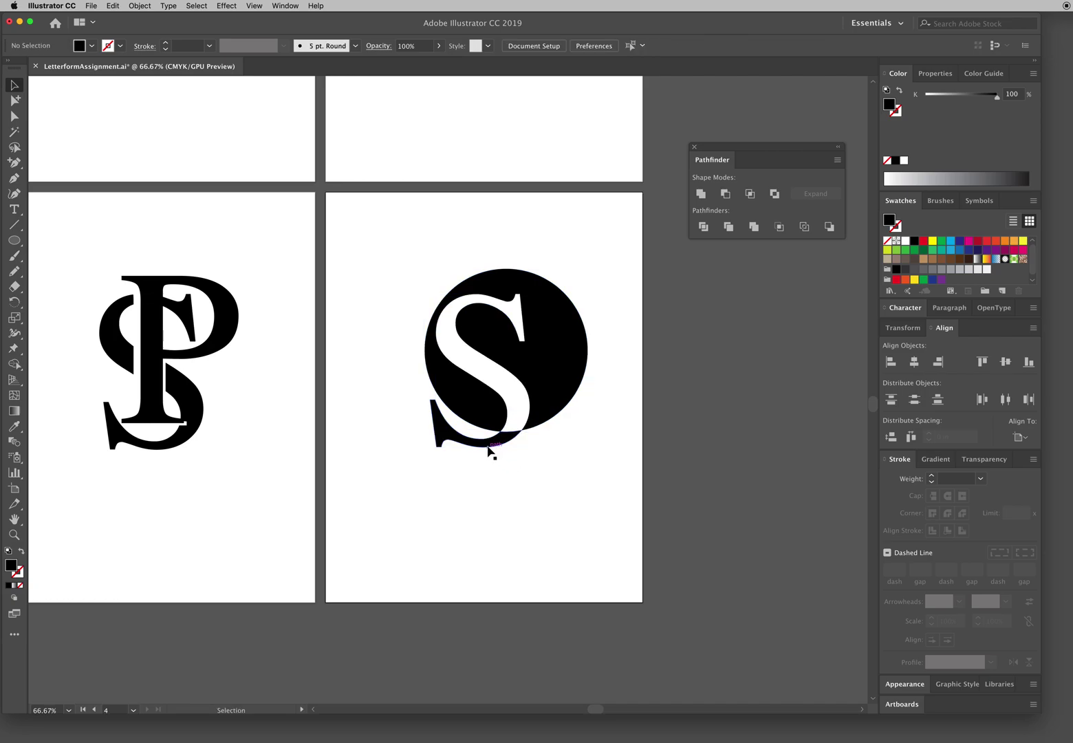
pyautogui.click(488, 442)
pyautogui.press('Delete')
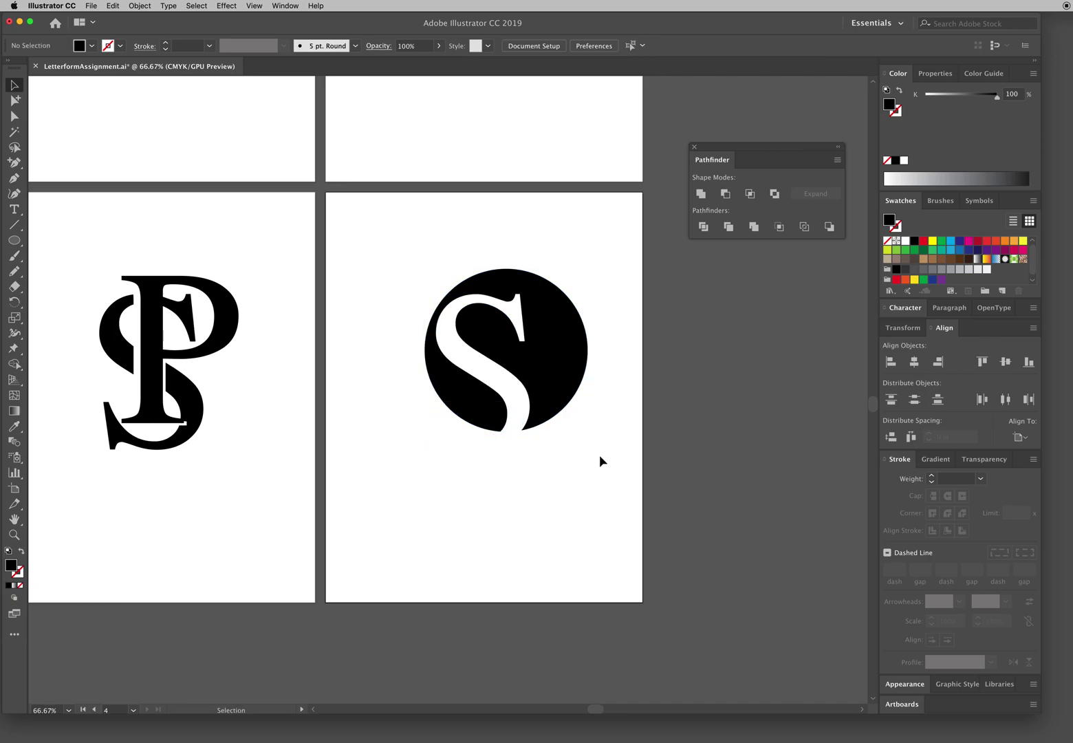
# Step: Move the carved circle left and down, then nudge it slightly lower
pyautogui.moveTo(594, 245); pyautogui.dragTo(524, 426)
pyautogui.moveTo(573, 369)
pyautogui.mouseDown()
pyautogui.moveTo(536, 405)
pyautogui.moveTo(547, 382)
pyautogui.mouseUp()
pyautogui.click(613, 413)
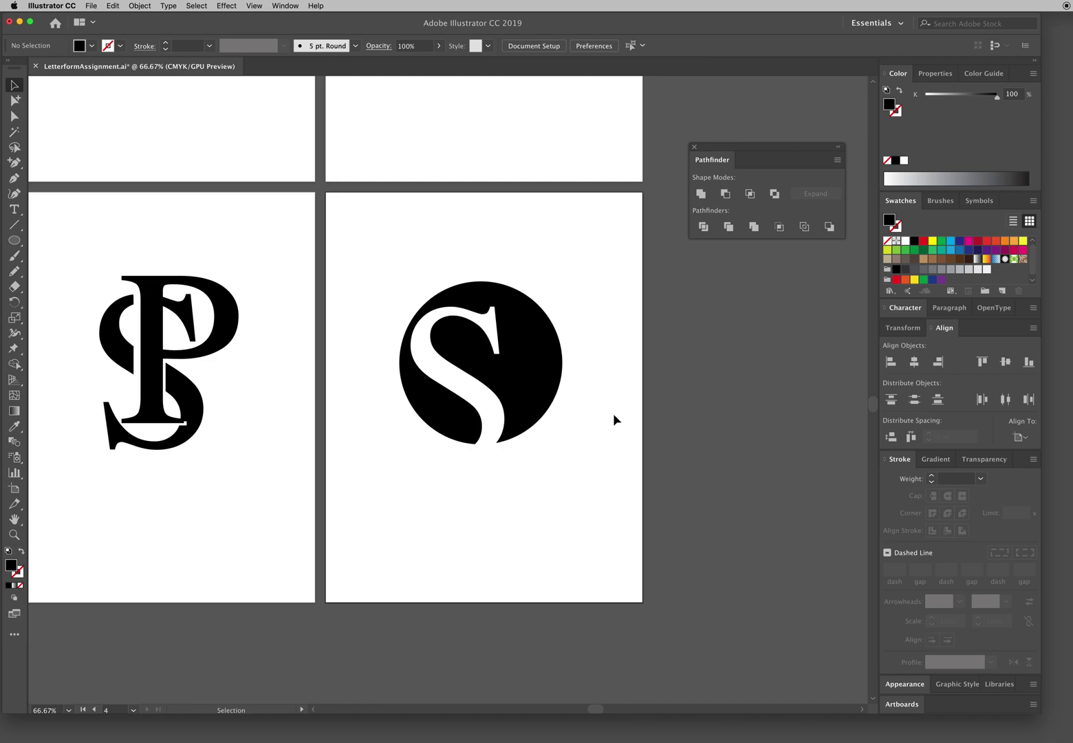
pyautogui.click(528, 391)
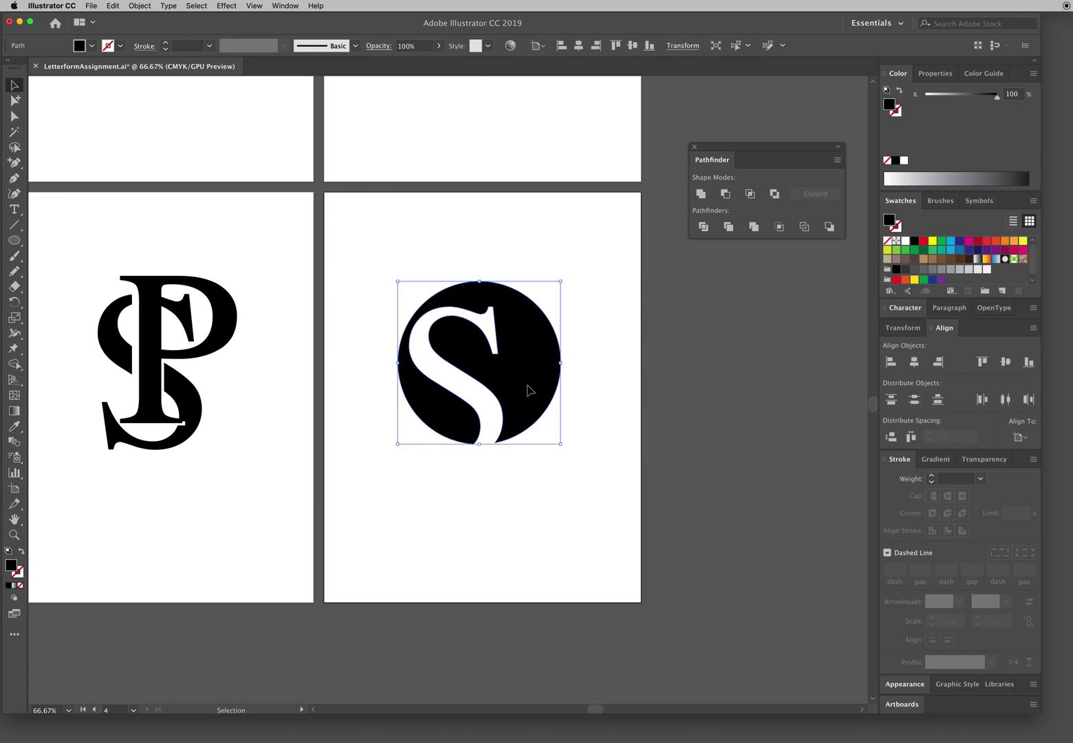
pyautogui.moveTo(529, 392); pyautogui.dragTo(528, 397)
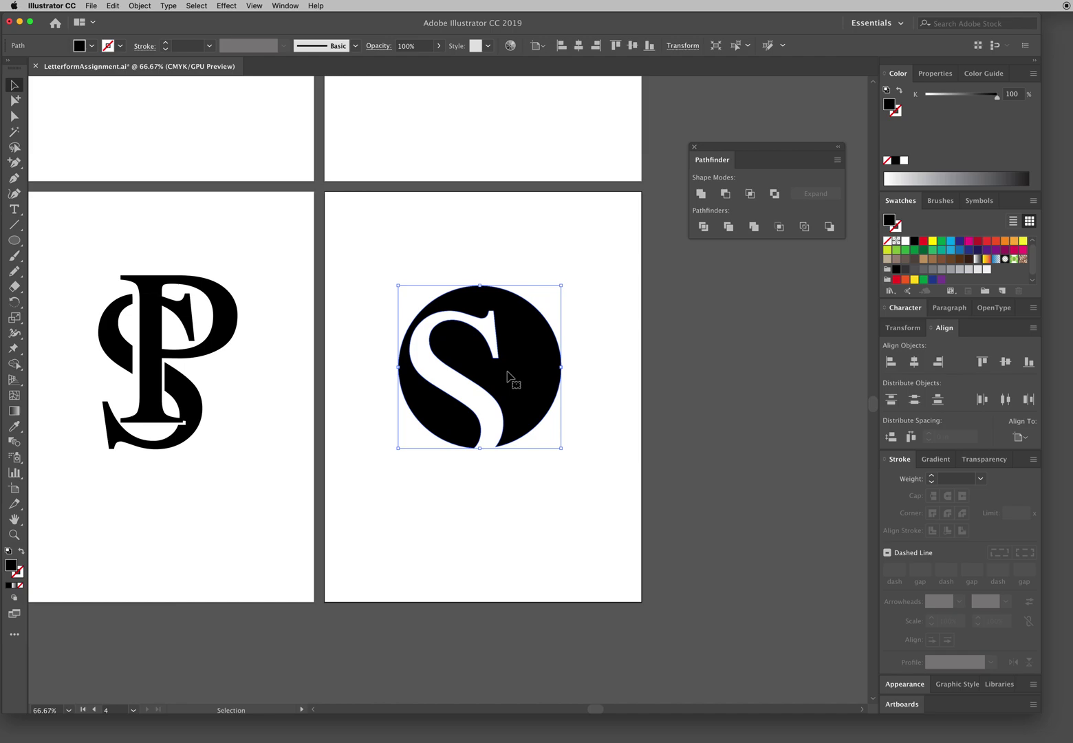
# Step: Nudge the carved S circle in small moves until smart guides show it centred on the artboard
pyautogui.moveTo(508, 375); pyautogui.dragTo(512, 369)
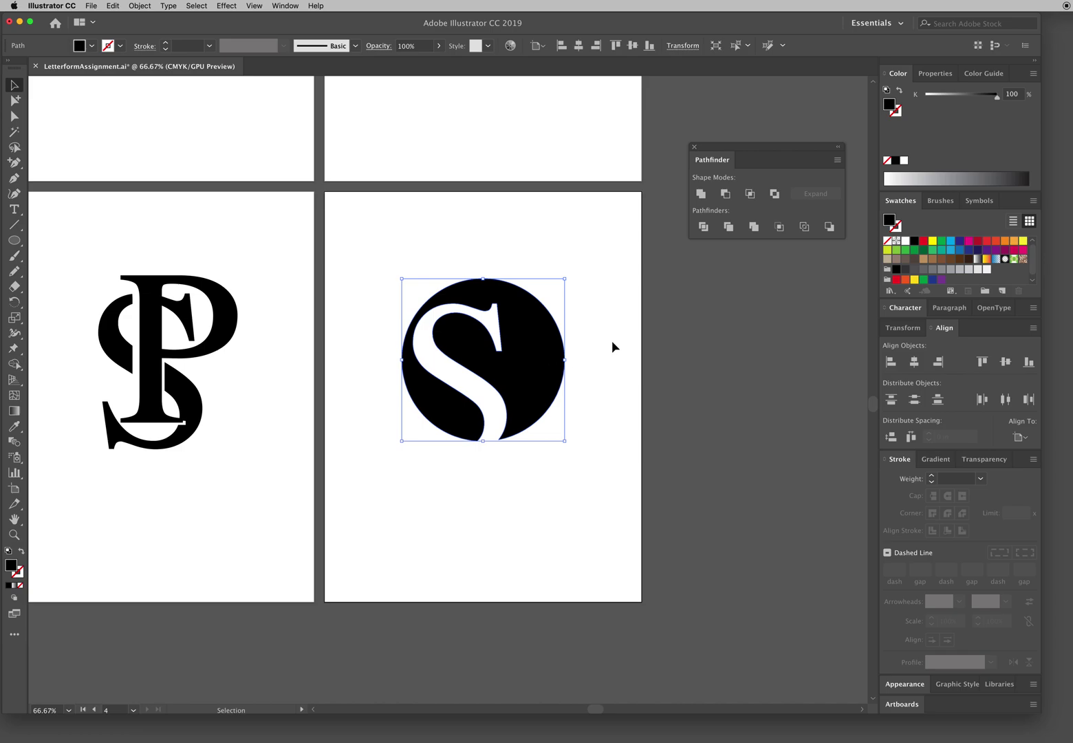
pyautogui.moveTo(552, 364); pyautogui.dragTo(541, 369)
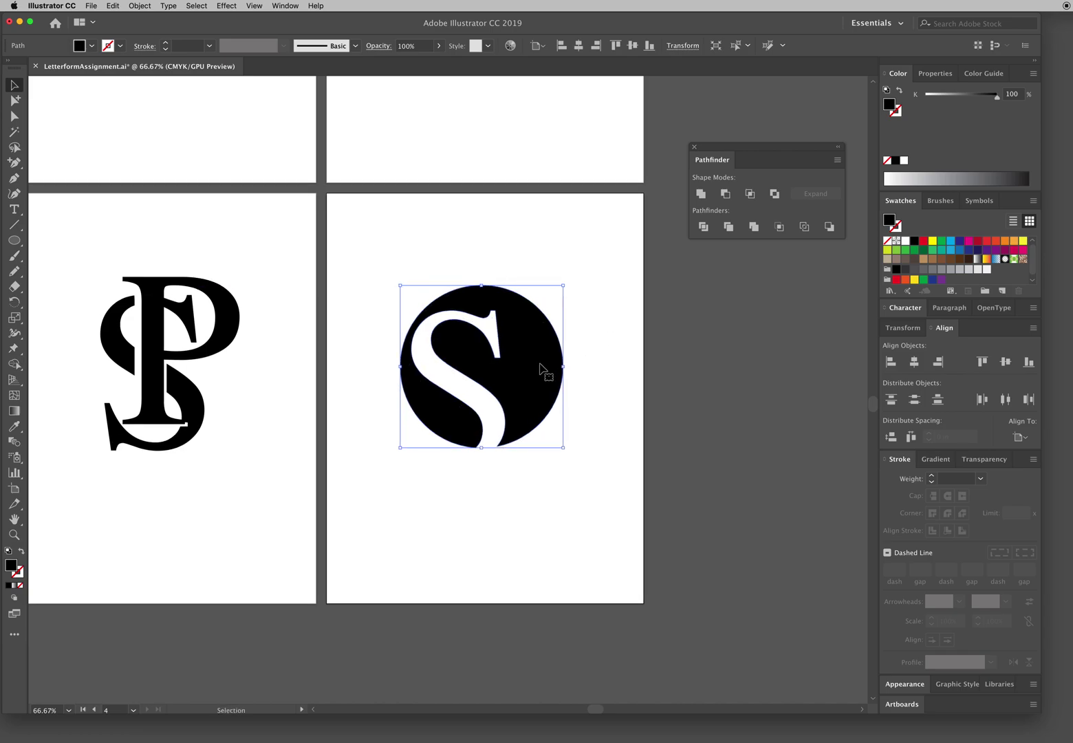
pyautogui.moveTo(549, 365); pyautogui.dragTo(552, 364)
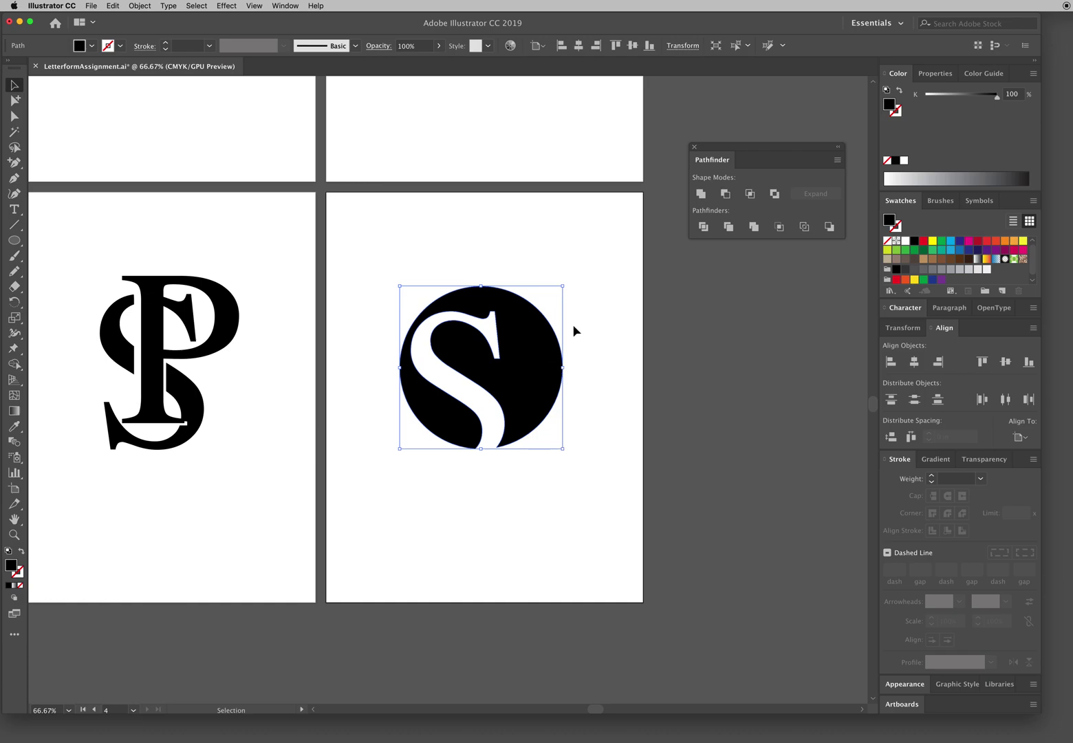
pyautogui.click(603, 326)
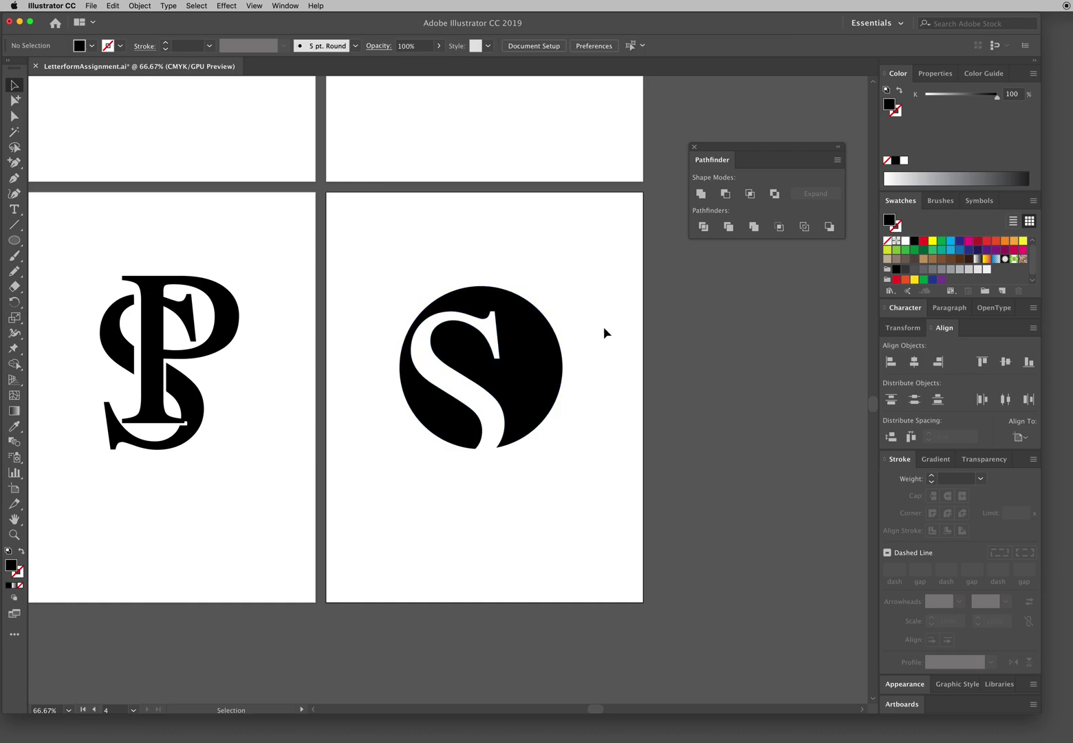
pyautogui.click(537, 361)
pyautogui.moveTo(537, 360); pyautogui.dragTo(538, 359)
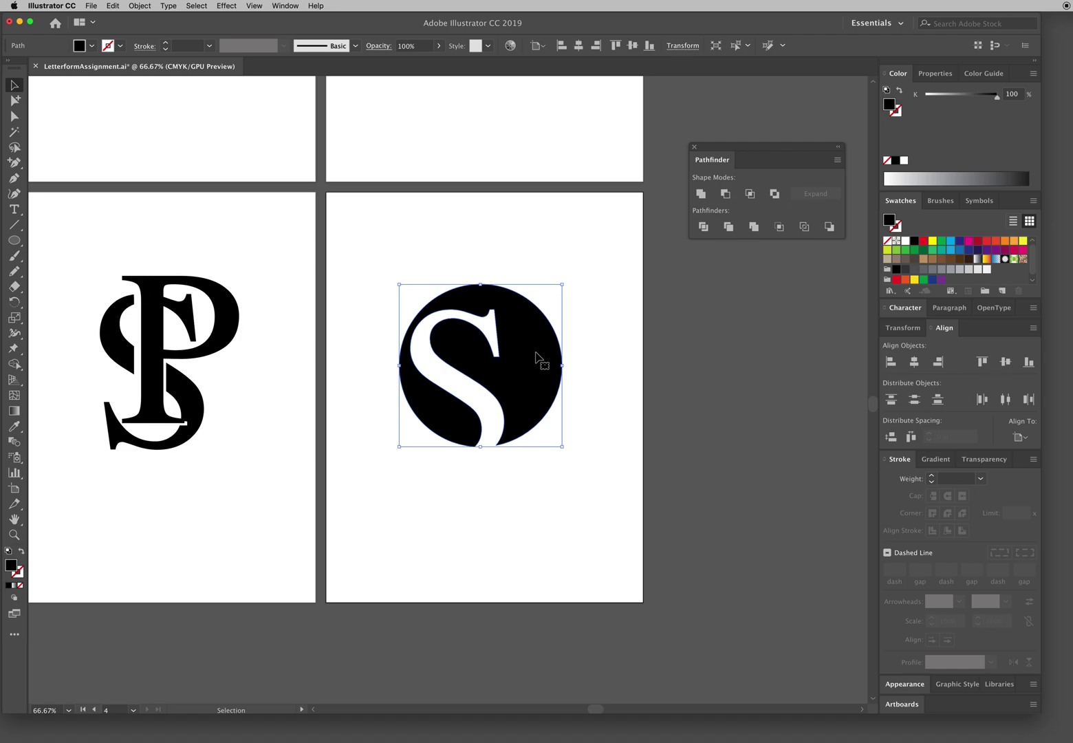
# Step: Save as LetterformAssignment.pdf on the Desktop using the [Illustrator Default] PDF preset
pyautogui.click(90, 6)
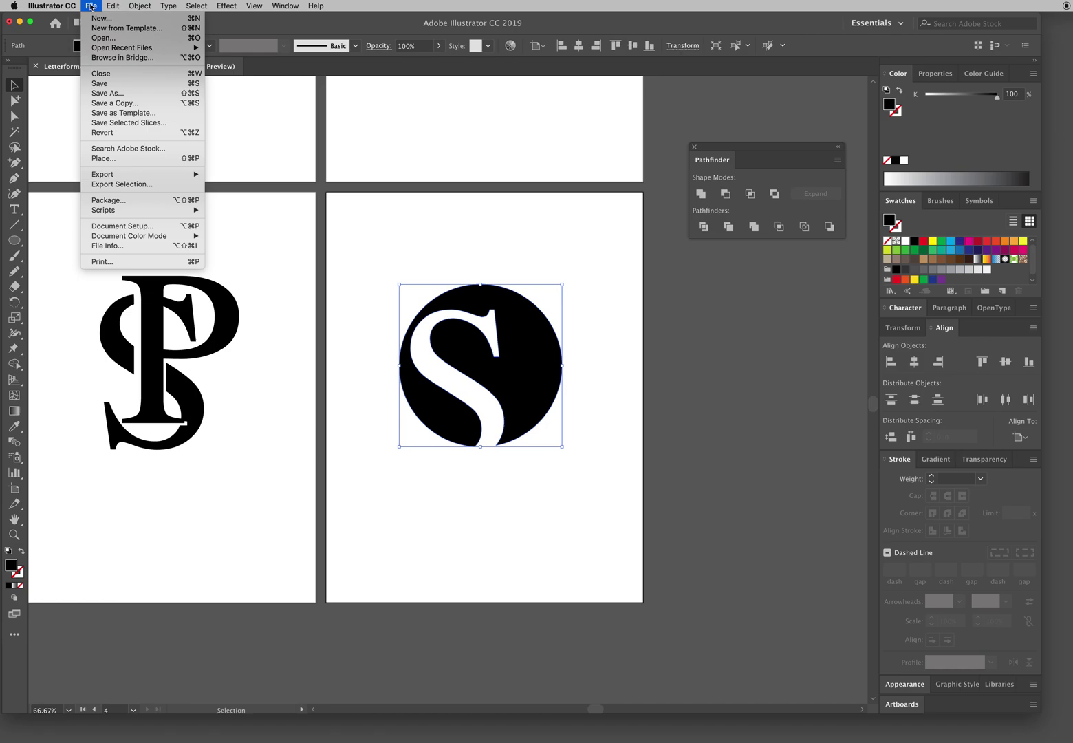
pyautogui.click(106, 93)
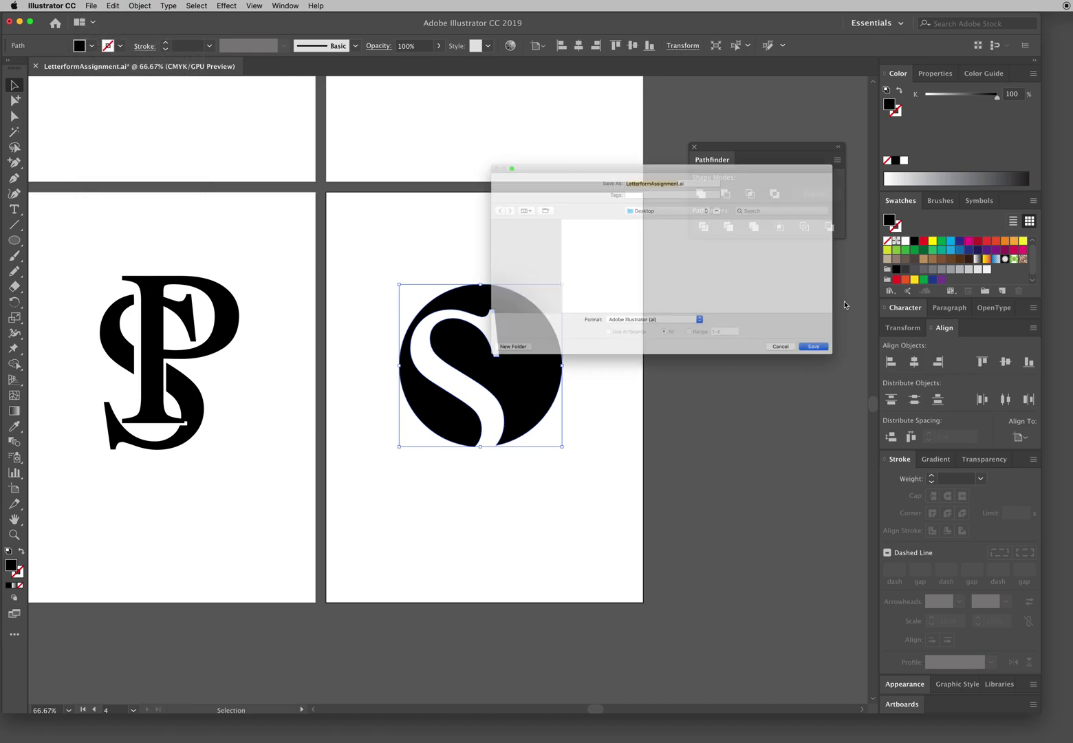
pyautogui.click(696, 340)
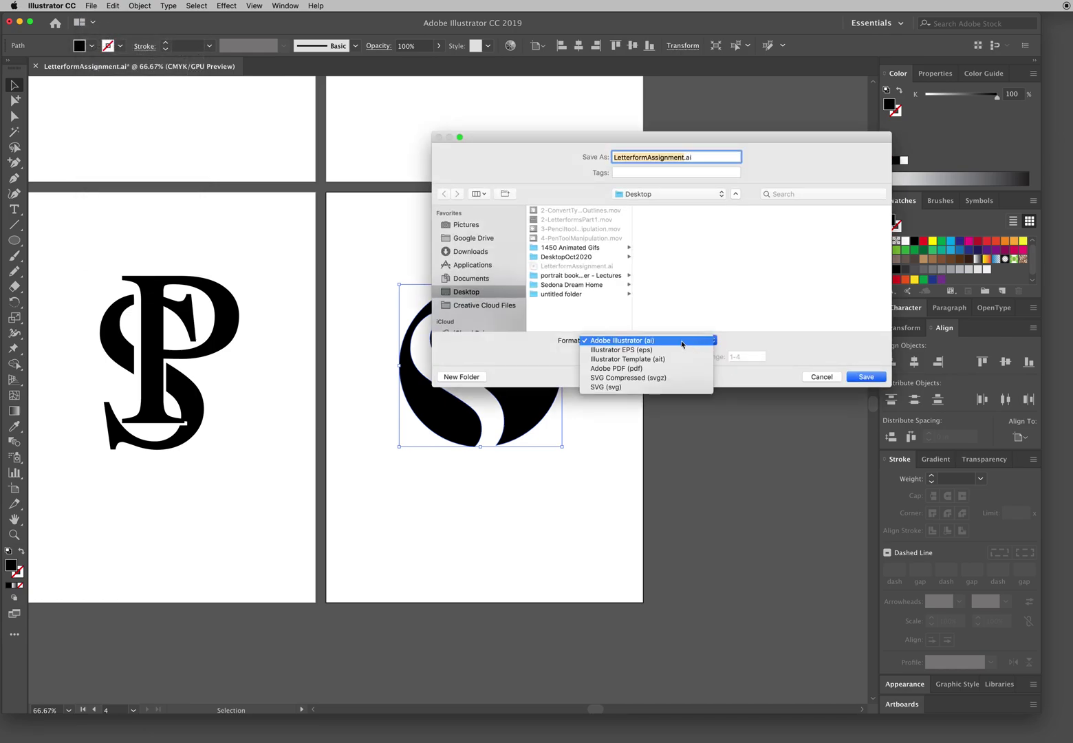
pyautogui.click(646, 369)
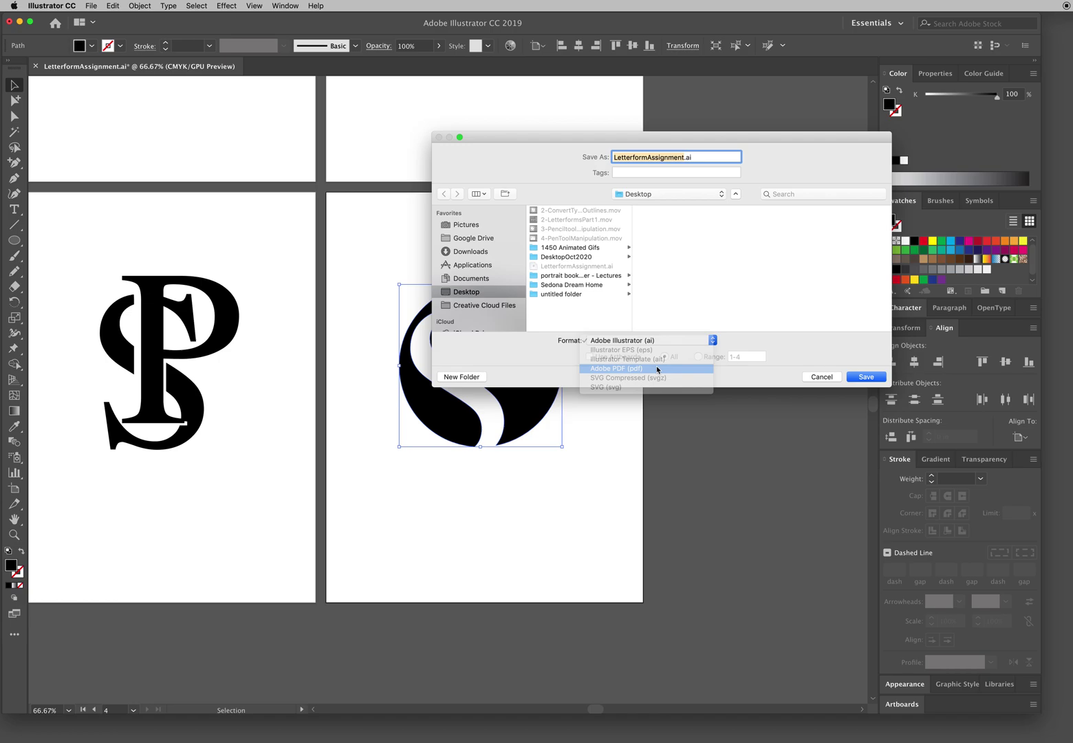
pyautogui.click(866, 377)
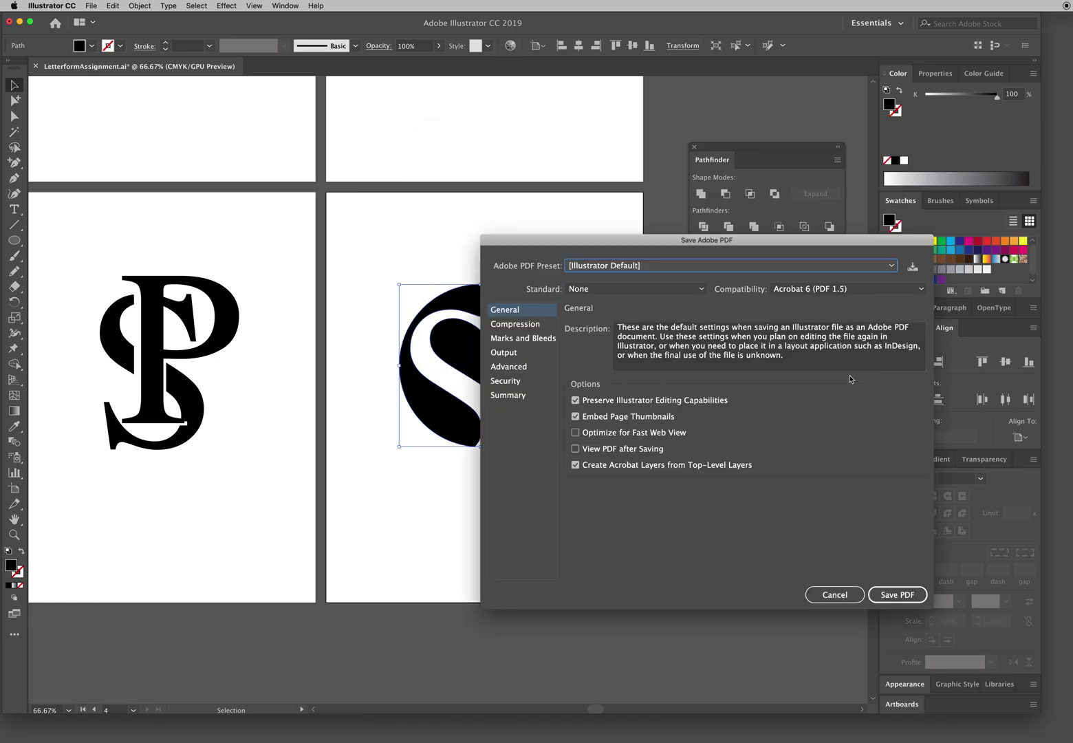
pyautogui.click(896, 595)
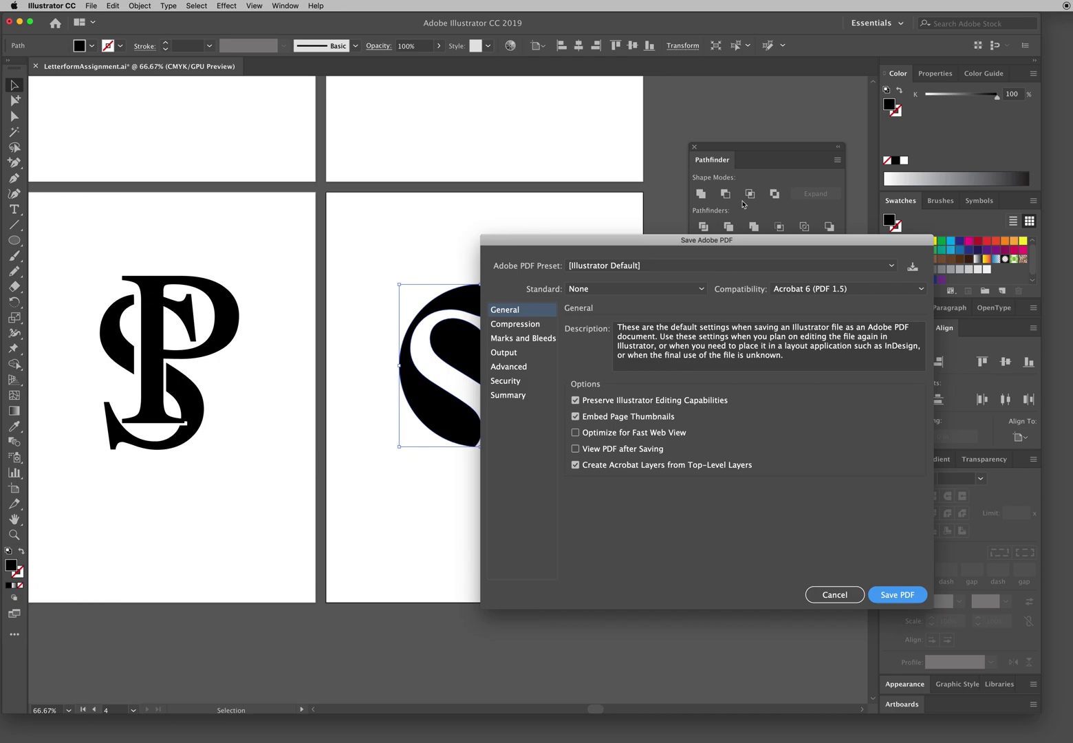